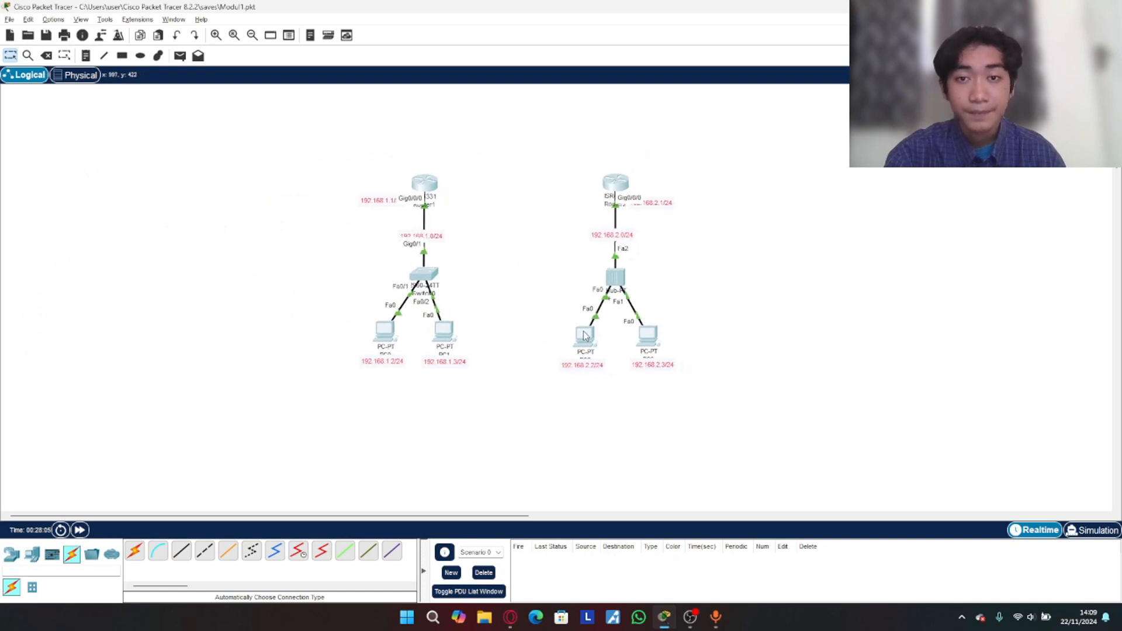
Place an ISR4331 router between the two existing routers
{"action": "left_click", "coordinate": [832, 255]}
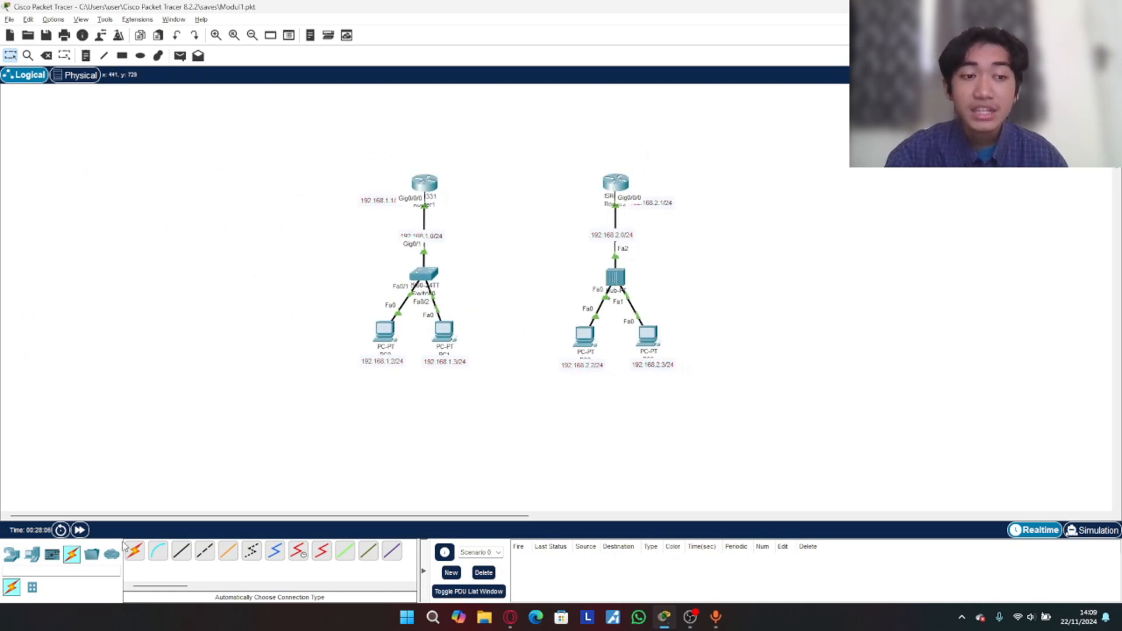
{"action": "left_click", "coordinate": [11, 554]}
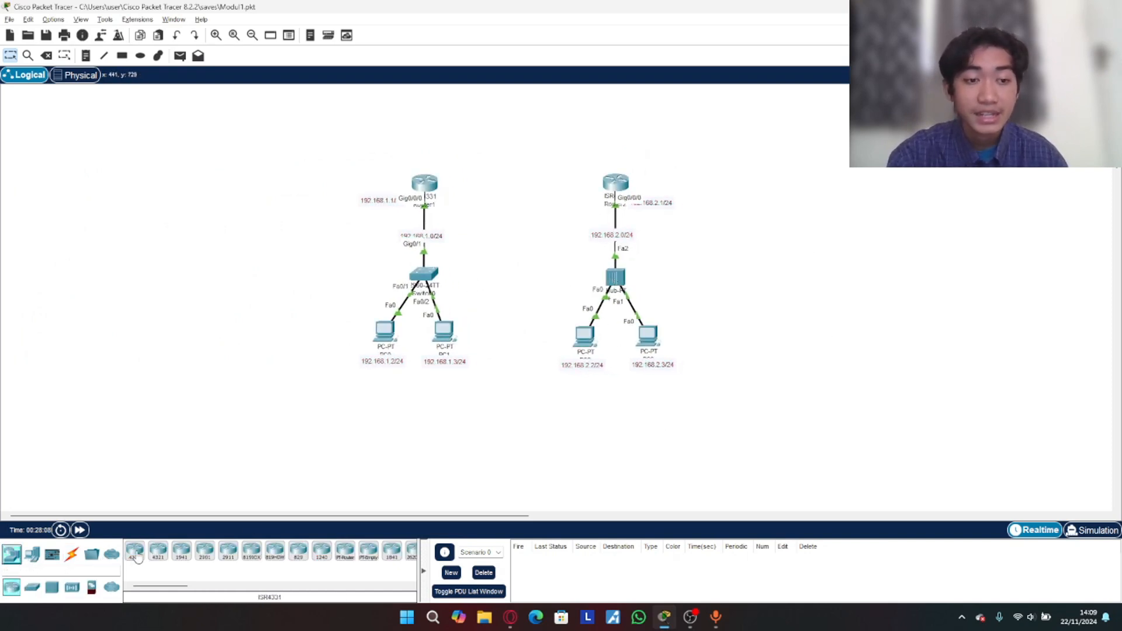
{"action": "left_click_drag", "start_coordinate": [134, 550], "coordinate": [528, 187]}
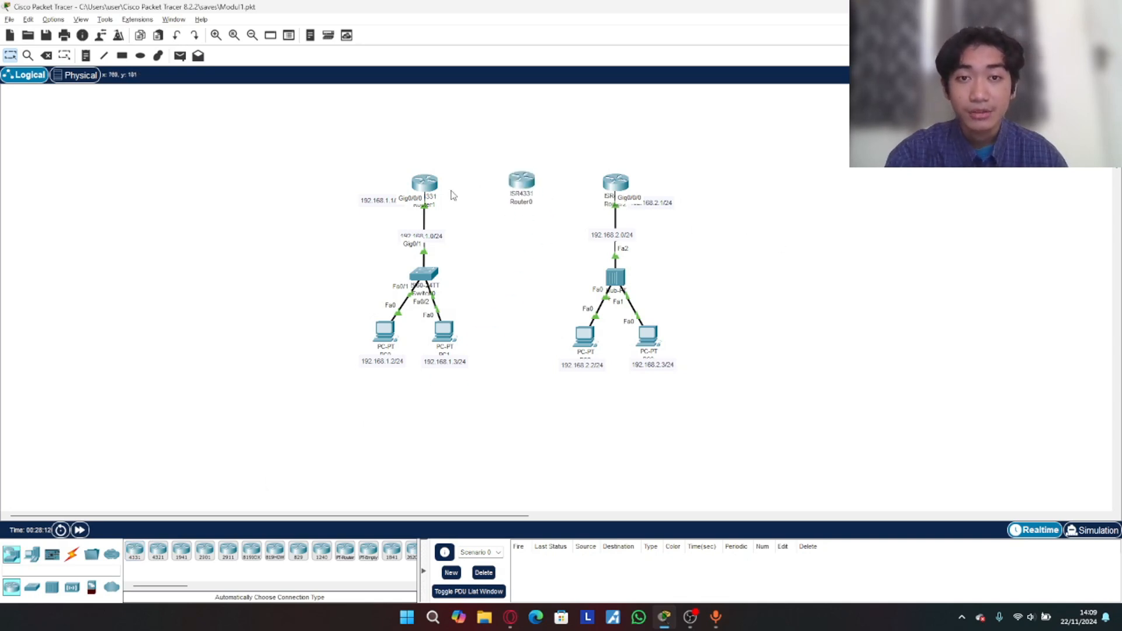
Cable the new middle router to Router1 and Router2 using automatically chosen connections, and nudge it into line
{"action": "left_click", "coordinate": [73, 557]}
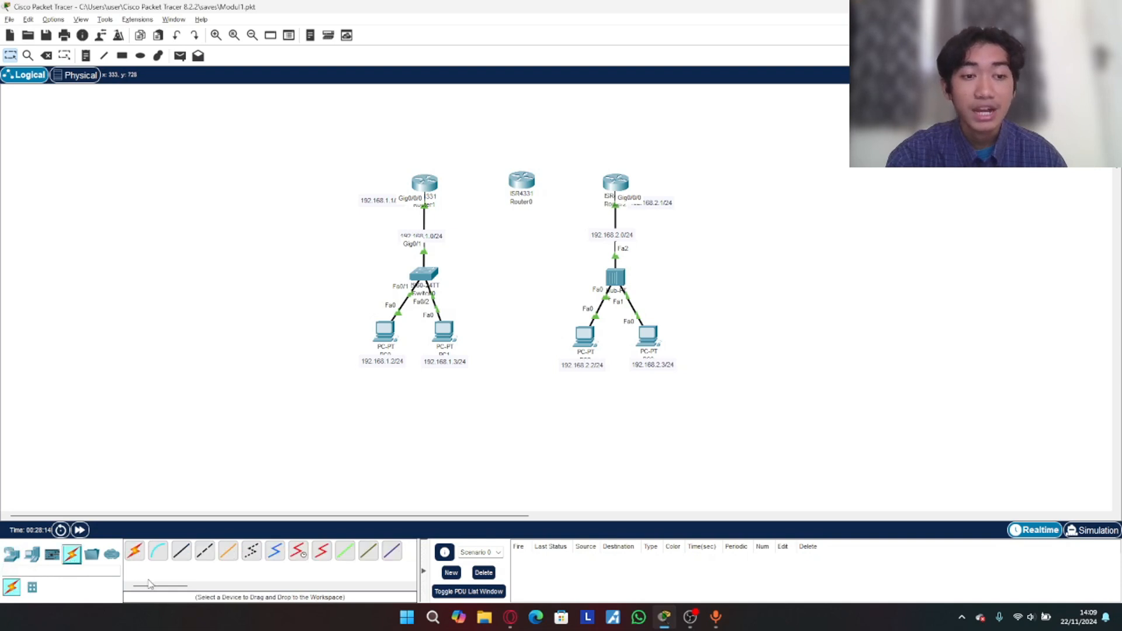
{"action": "left_click", "coordinate": [134, 550]}
{"action": "left_click", "coordinate": [424, 183]}
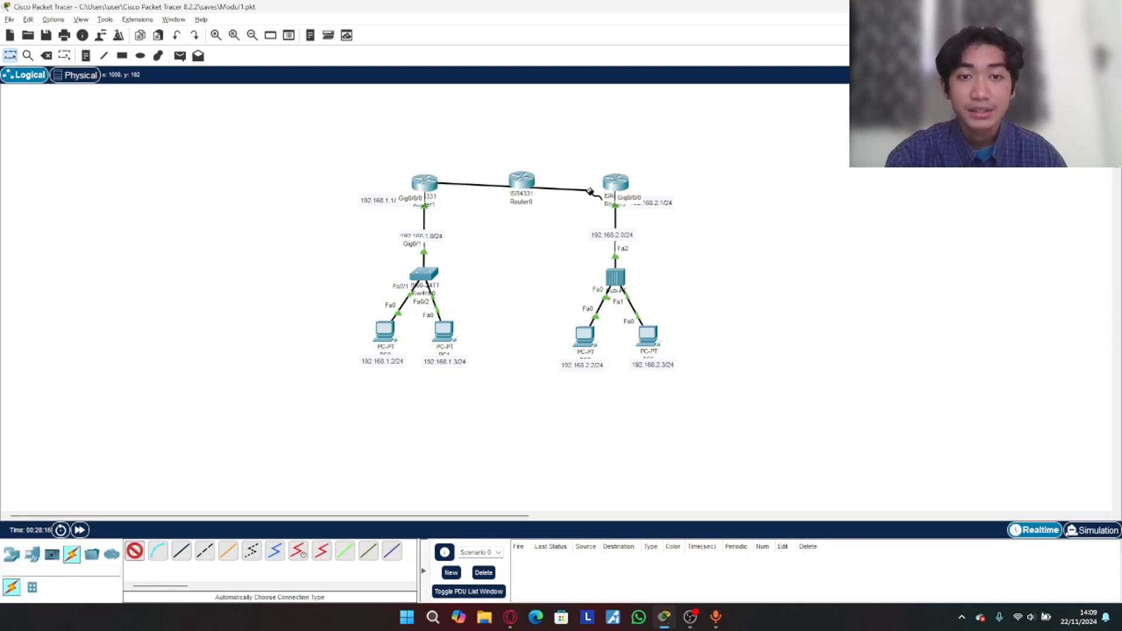
{"action": "left_click", "coordinate": [526, 178]}
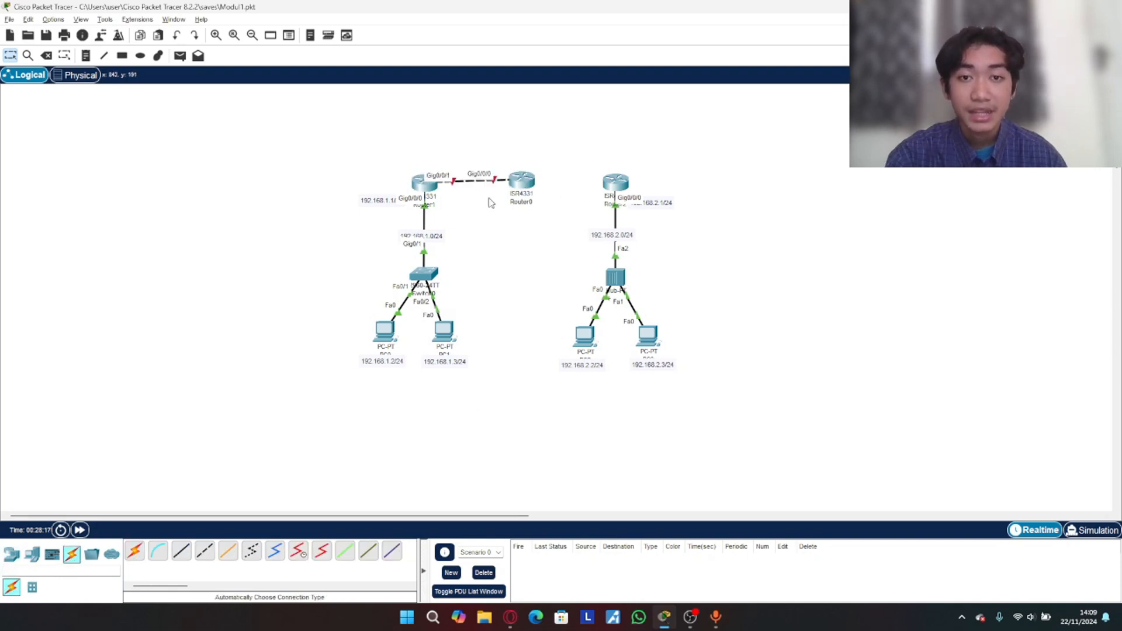
{"action": "left_click", "coordinate": [522, 183]}
{"action": "left_click", "coordinate": [616, 182]}
{"action": "mouse_move", "coordinate": [515, 181]}
{"action": "left_mouse_down"}
{"action": "mouse_move", "coordinate": [514, 192]}
{"action": "mouse_move", "coordinate": [516, 182]}
{"action": "left_mouse_up"}
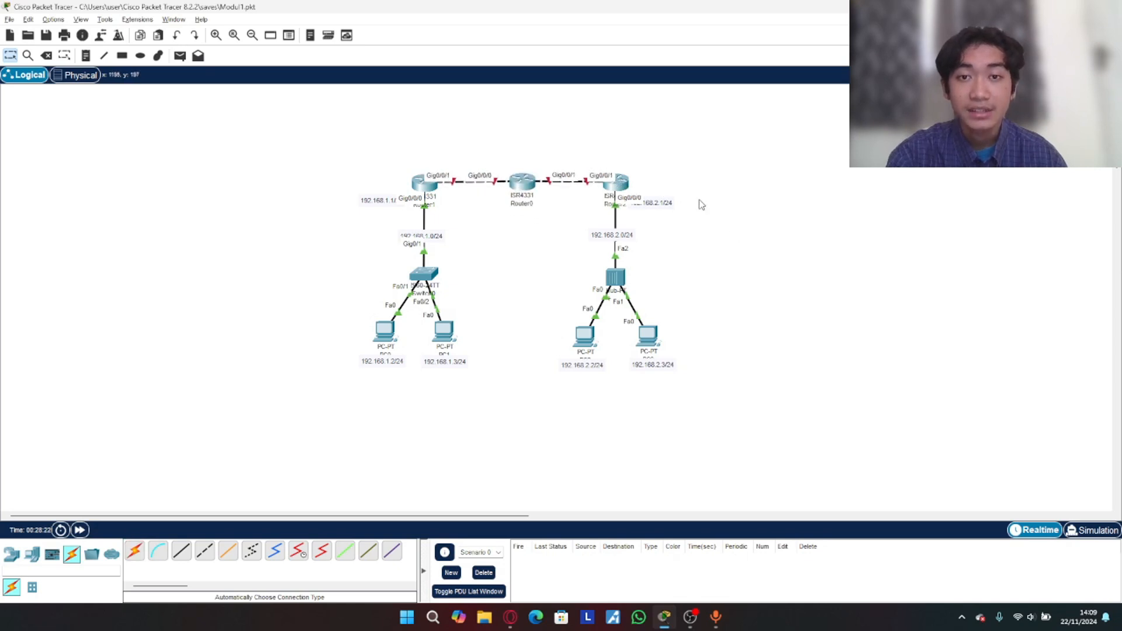
Move the 192.168.1.0/24 and 192.168.2.0/24 network groups outward, away from the middle router
{"action": "left_click_drag", "start_coordinate": [317, 140], "coordinate": [472, 371]}
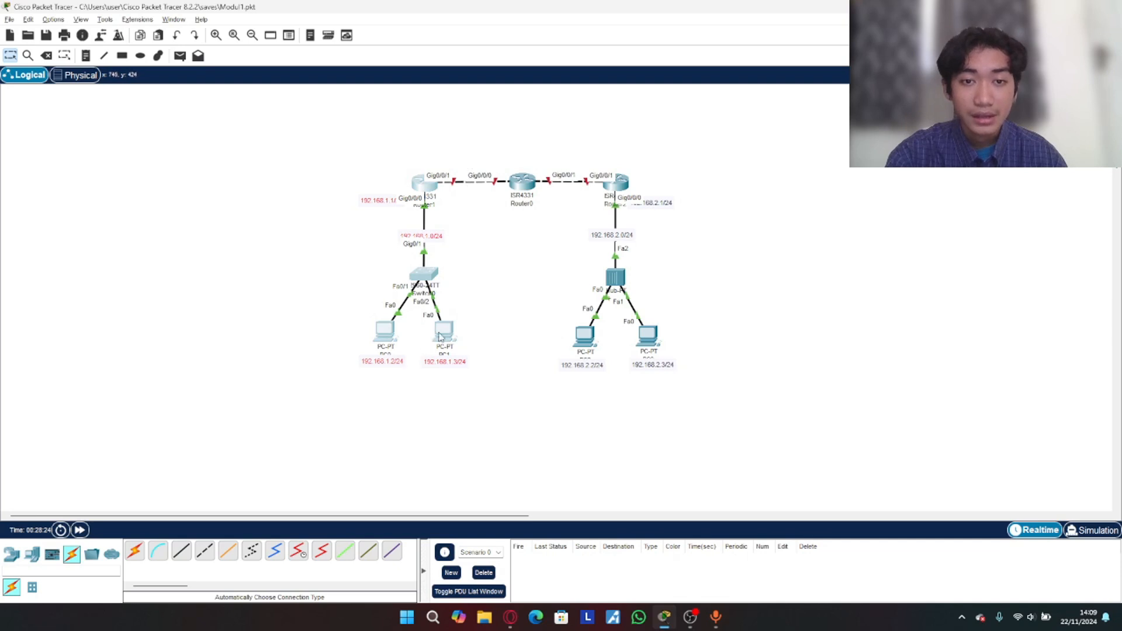
{"action": "left_click_drag", "start_coordinate": [442, 336], "coordinate": [390, 335]}
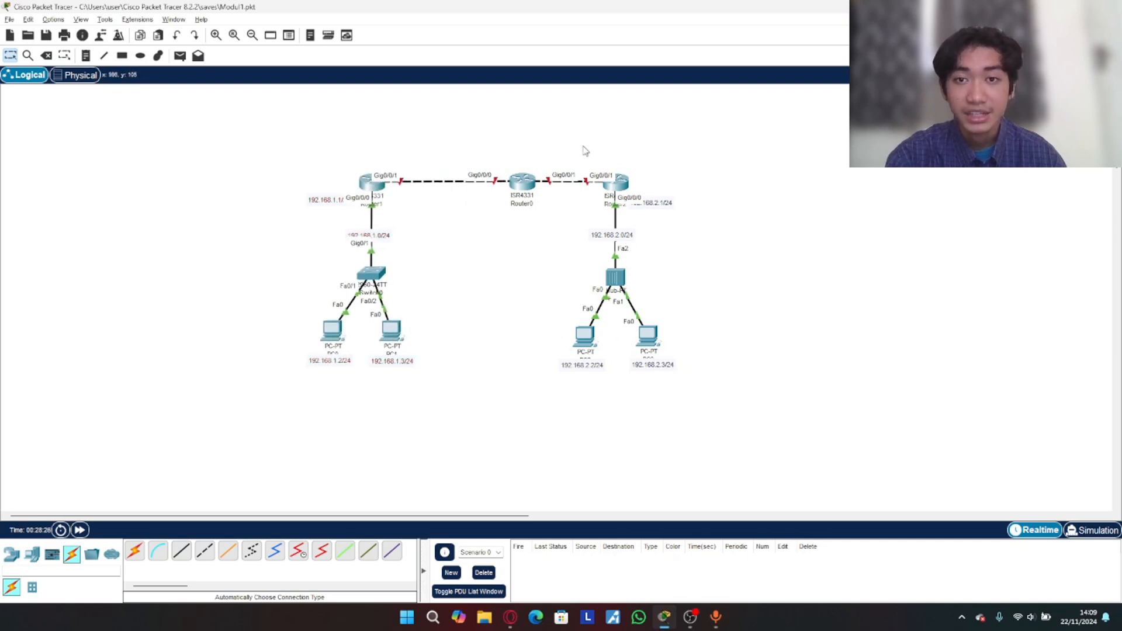
{"action": "left_click_drag", "start_coordinate": [582, 145], "coordinate": [705, 412]}
{"action": "left_click_drag", "start_coordinate": [649, 338], "coordinate": [711, 335]}
{"action": "left_click", "coordinate": [731, 332]}
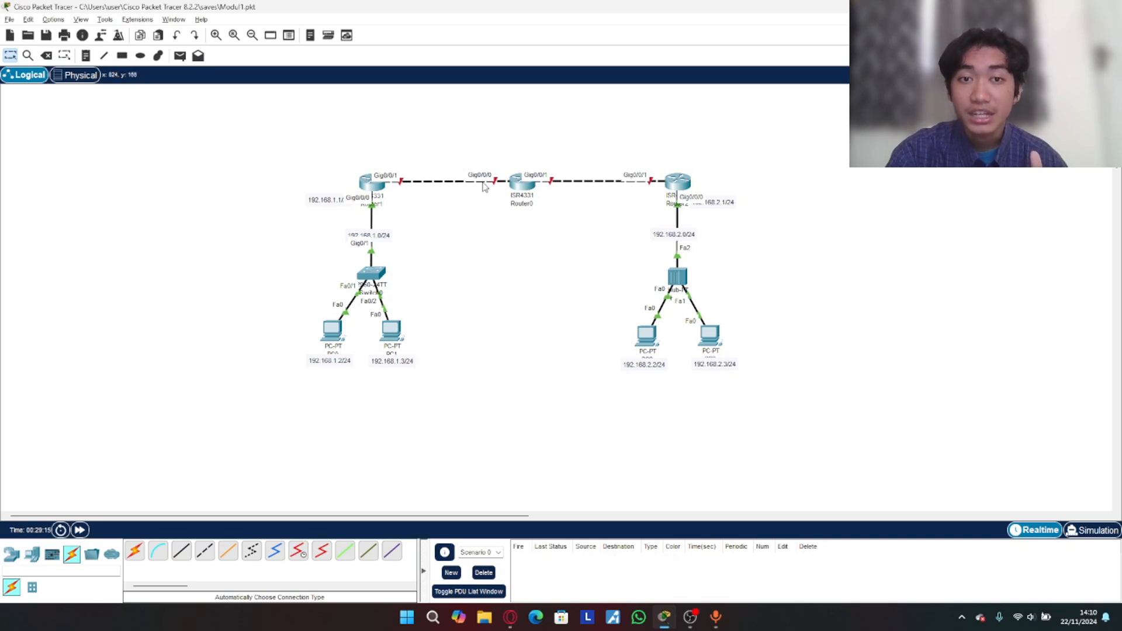
Assign IPv4 address 192.168.3.1 with subnet mask 255.255.255.0 to GigabitEthernet0/0/1 on Router1
{"action": "left_click", "coordinate": [378, 183]}
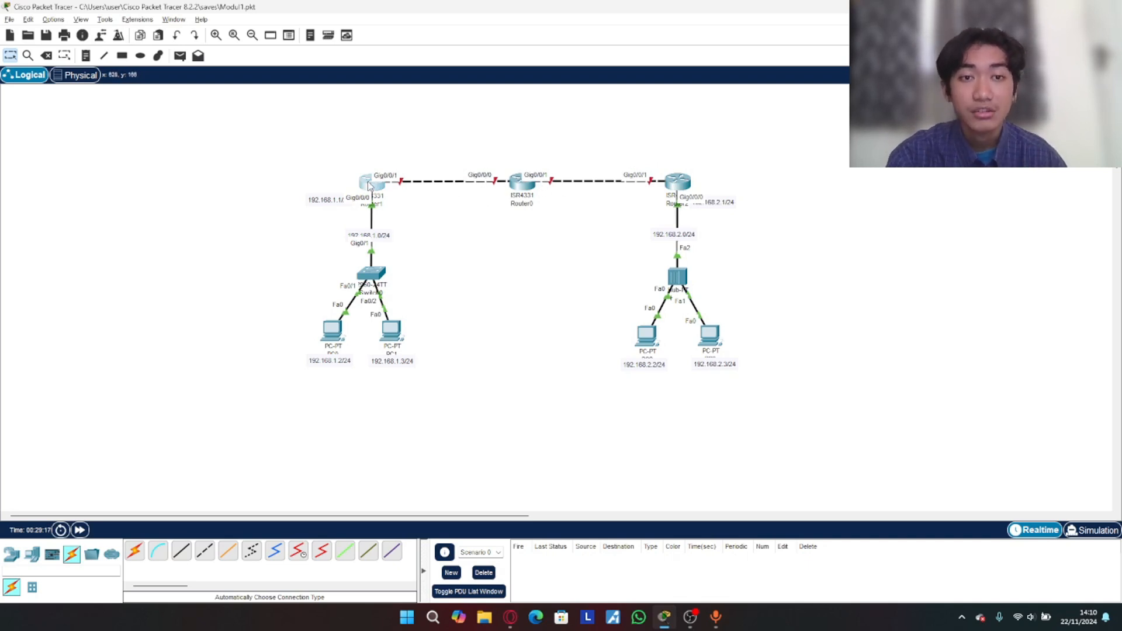
{"action": "left_click", "coordinate": [456, 156]}
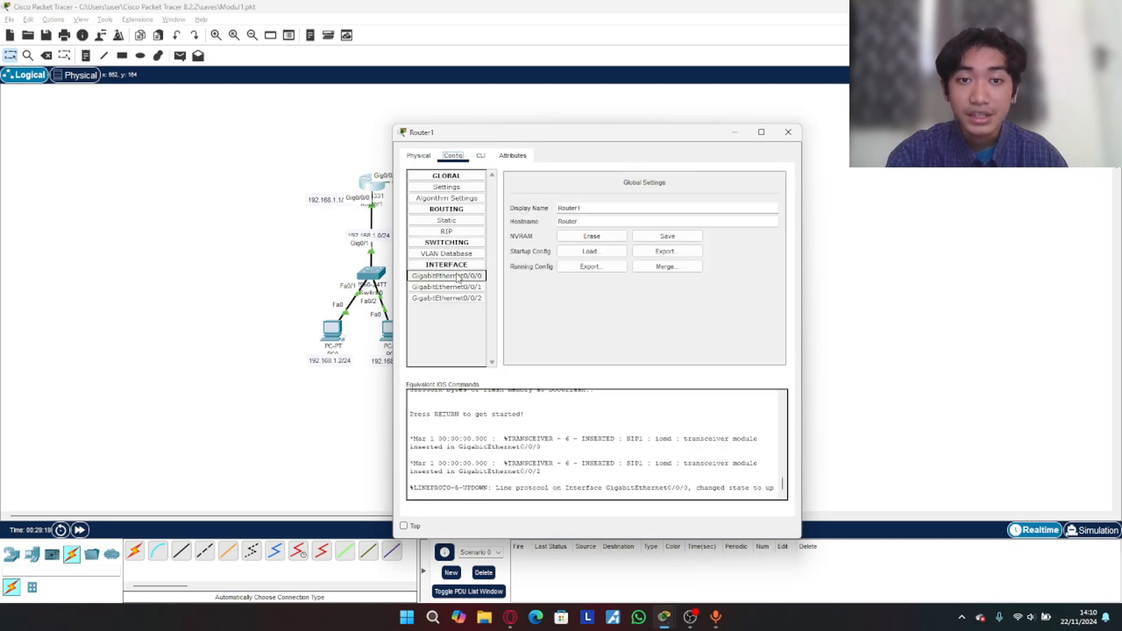
{"action": "left_click_drag", "start_coordinate": [462, 136], "coordinate": [603, 131]}
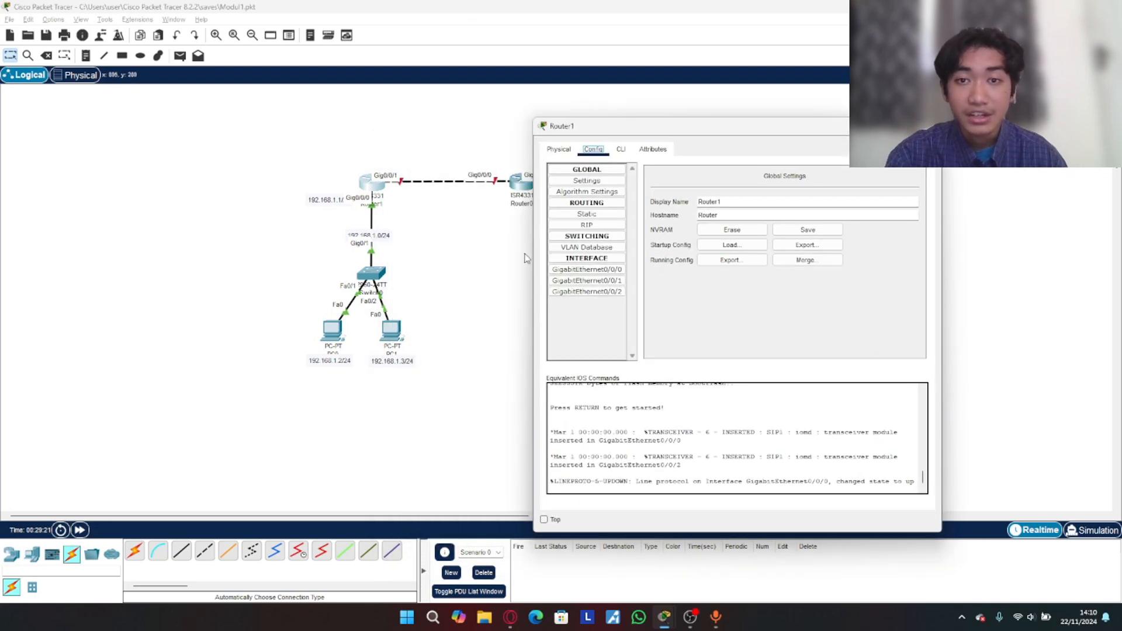
{"action": "left_click", "coordinate": [587, 281]}
{"action": "left_click", "coordinate": [818, 247]}
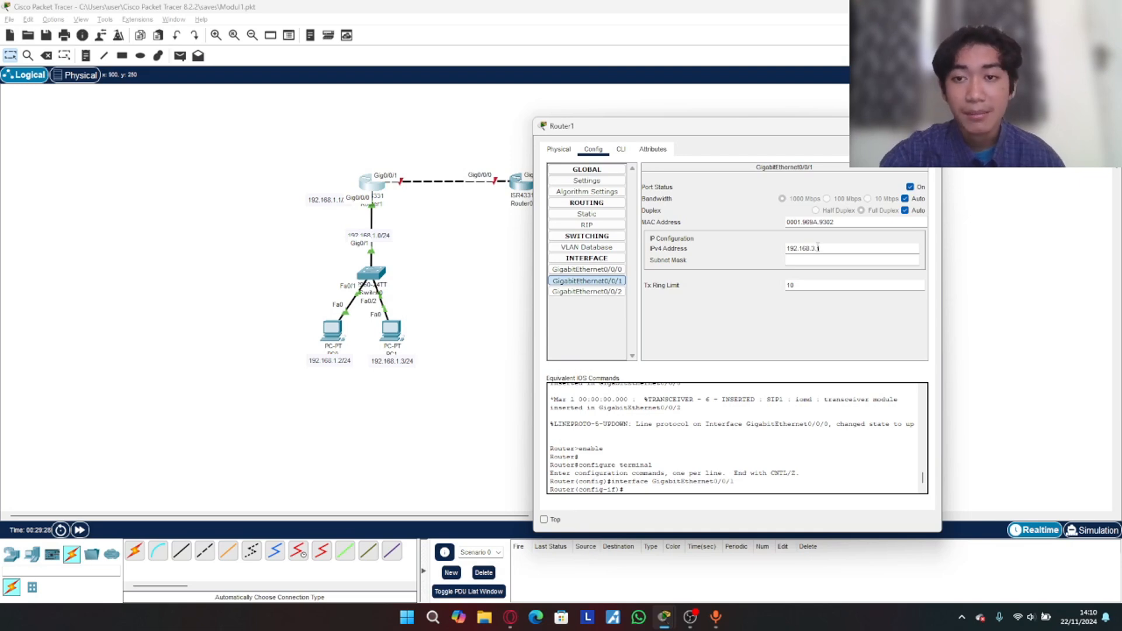
{"action": "key", "text": "Return"}
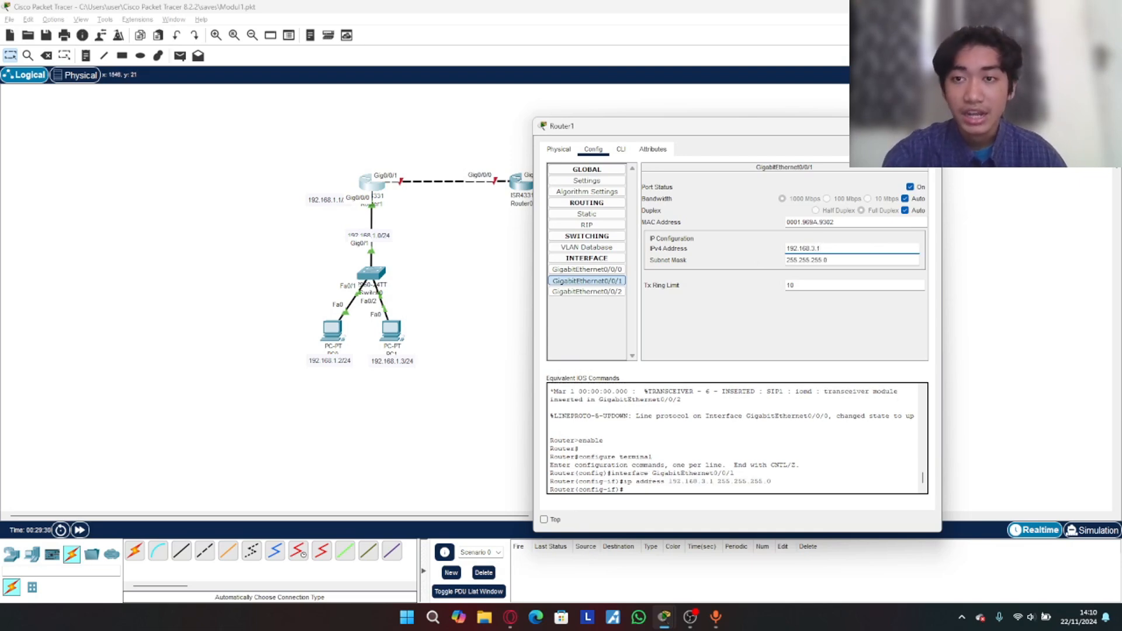
{"action": "left_click", "coordinate": [929, 126]}
Configure GigabitEthernet0/0/0 on Router0 with IPv4 address 192.168.3.2 and mask 255.255.255.0, and switch the port on
{"action": "left_click", "coordinate": [520, 184]}
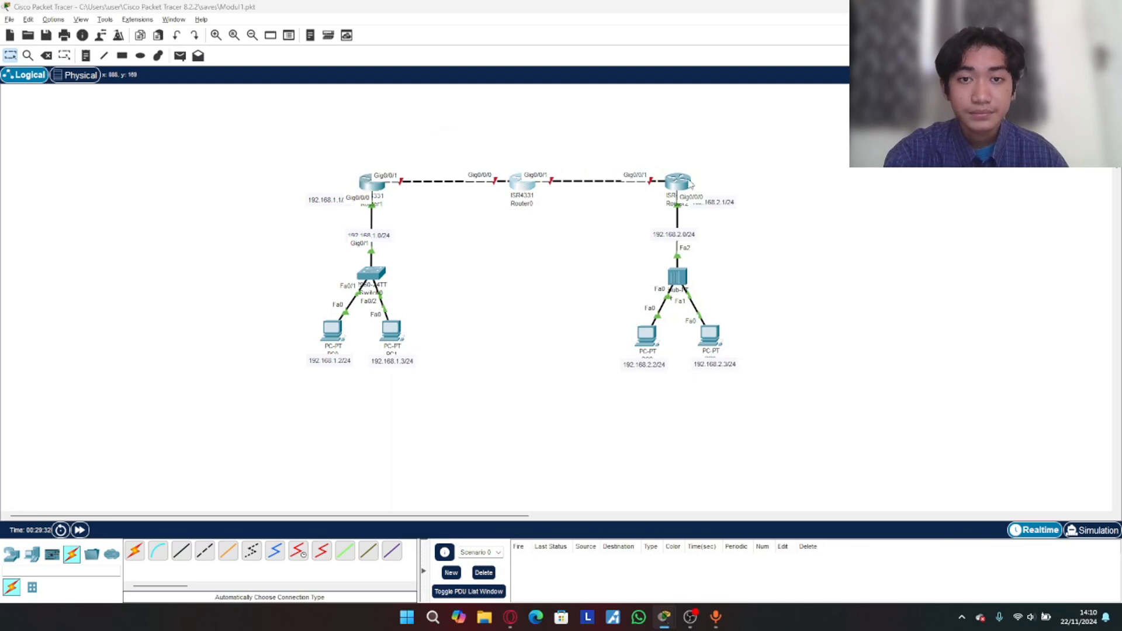
{"action": "left_click", "coordinate": [453, 156]}
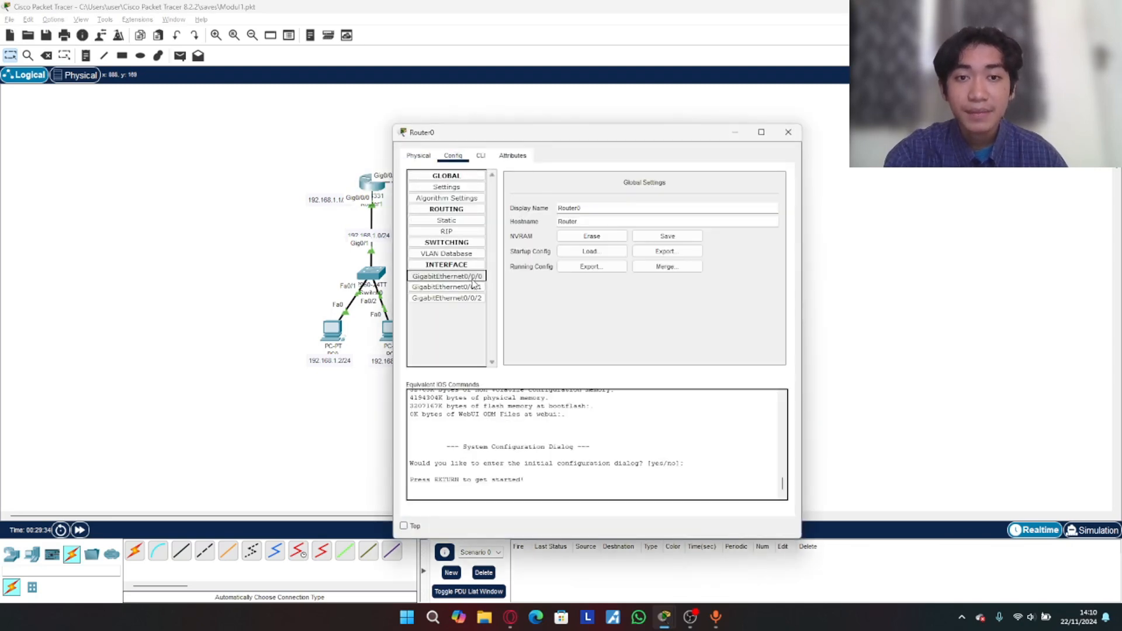
{"action": "left_click", "coordinate": [446, 275]}
{"action": "left_click_drag", "start_coordinate": [560, 138], "coordinate": [737, 126]}
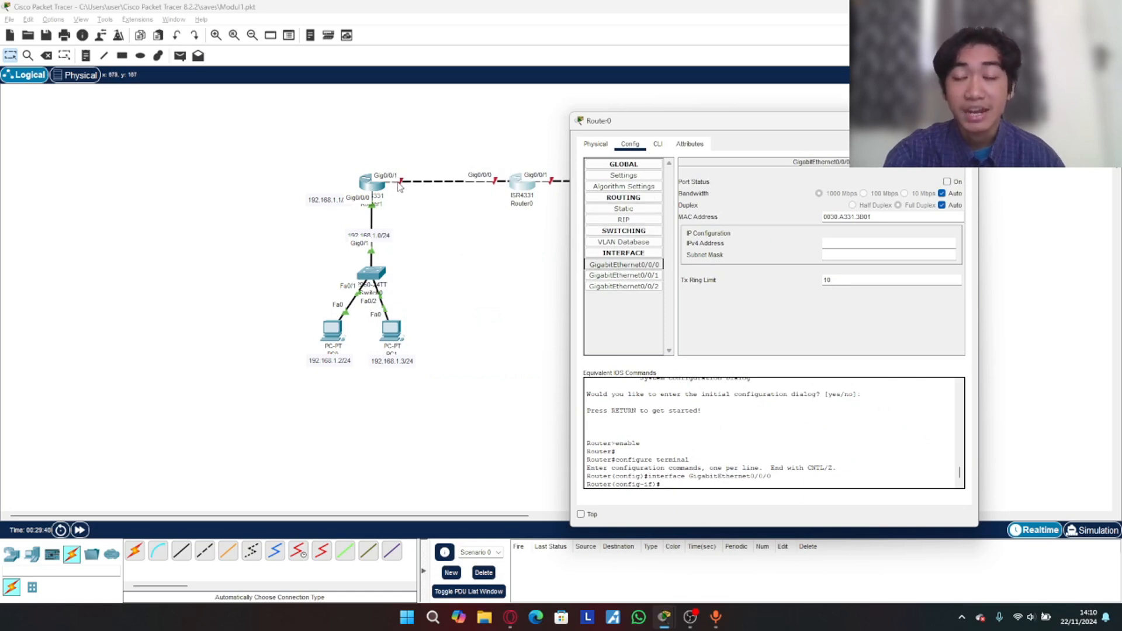
{"action": "left_click", "coordinate": [856, 242]}
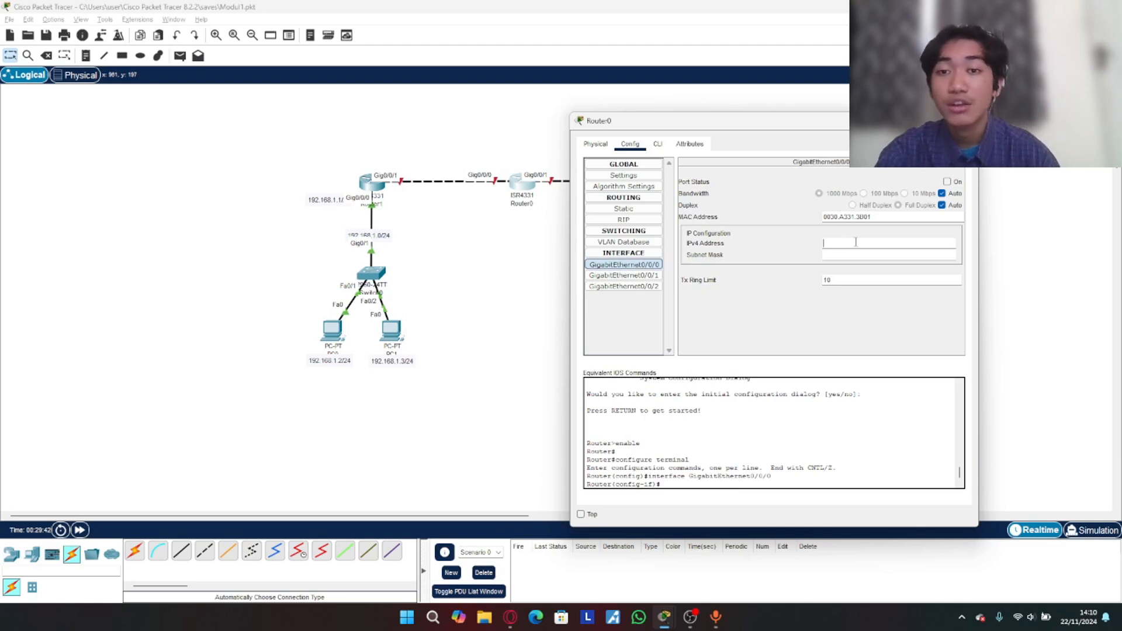
{"action": "type", "text": "192"}
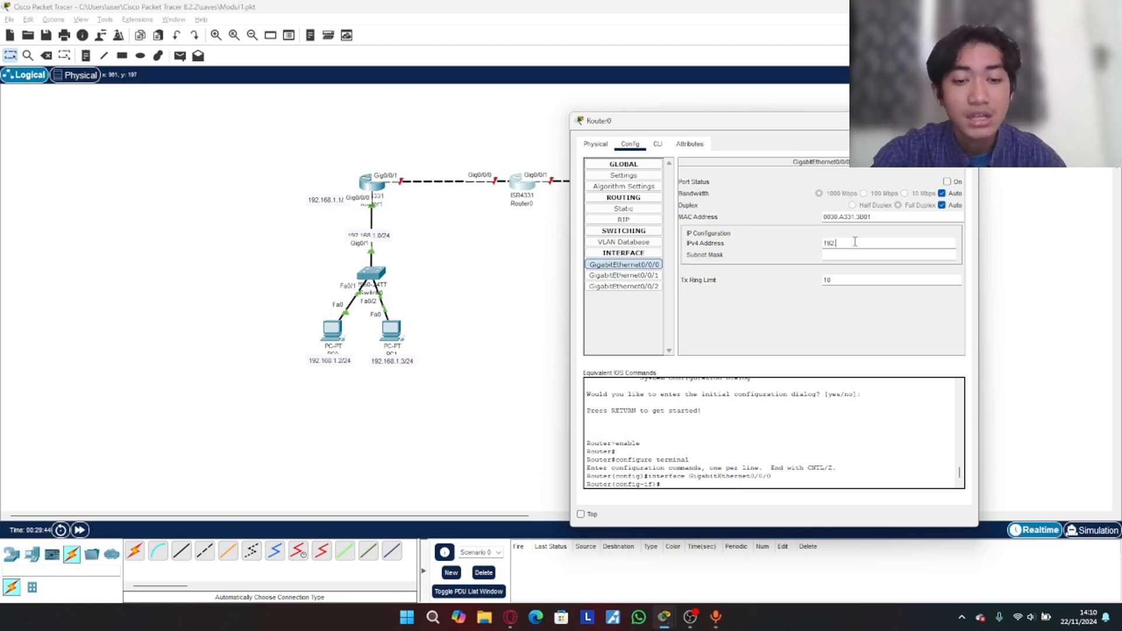
{"action": "type", "text": ".168..3.2"}
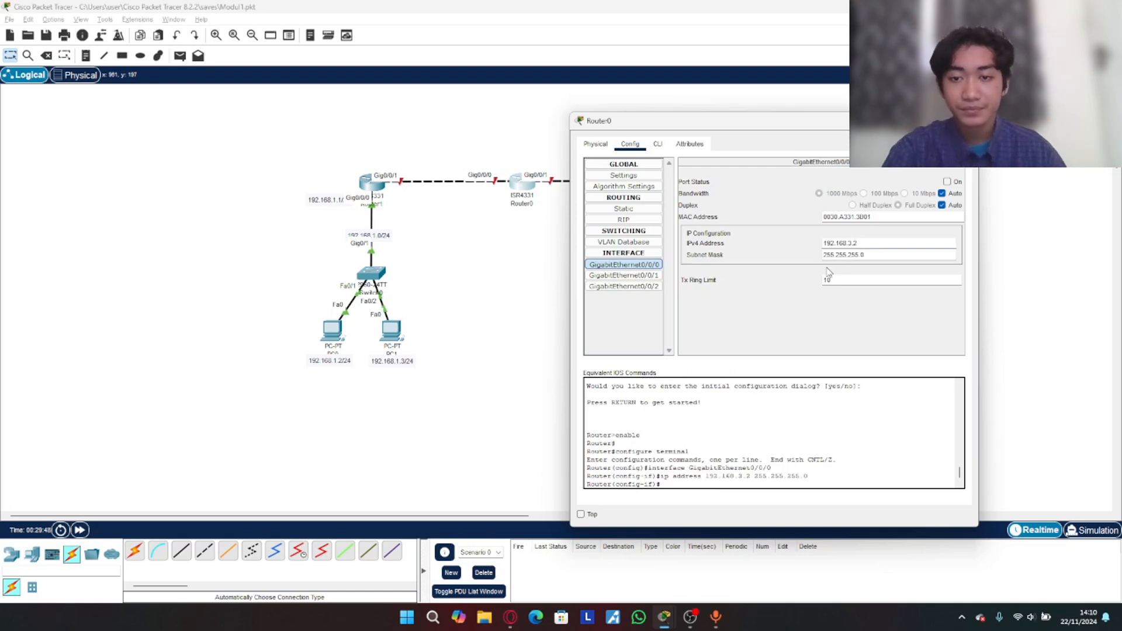
{"action": "left_click", "coordinate": [947, 181]}
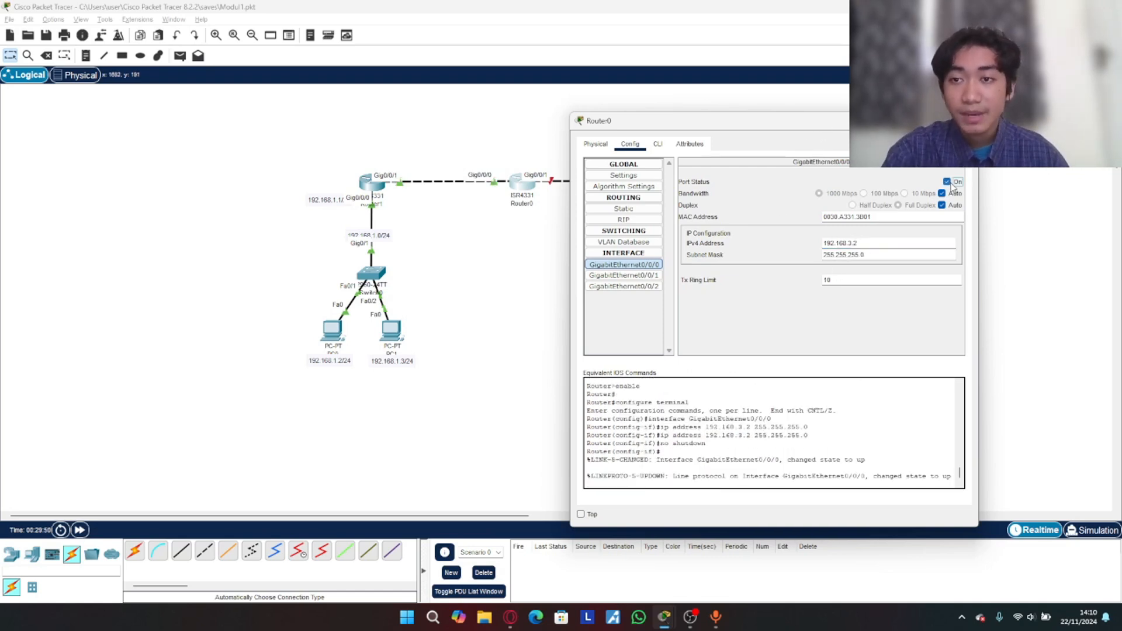
Configure GigabitEthernet0/0/1 on Router0 with IPv4 address 192.168.4.1 and mask 255.255.255.0, and switch the port on
{"action": "left_click", "coordinate": [646, 276]}
{"action": "left_click_drag", "start_coordinate": [723, 123], "coordinate": [847, 124]}
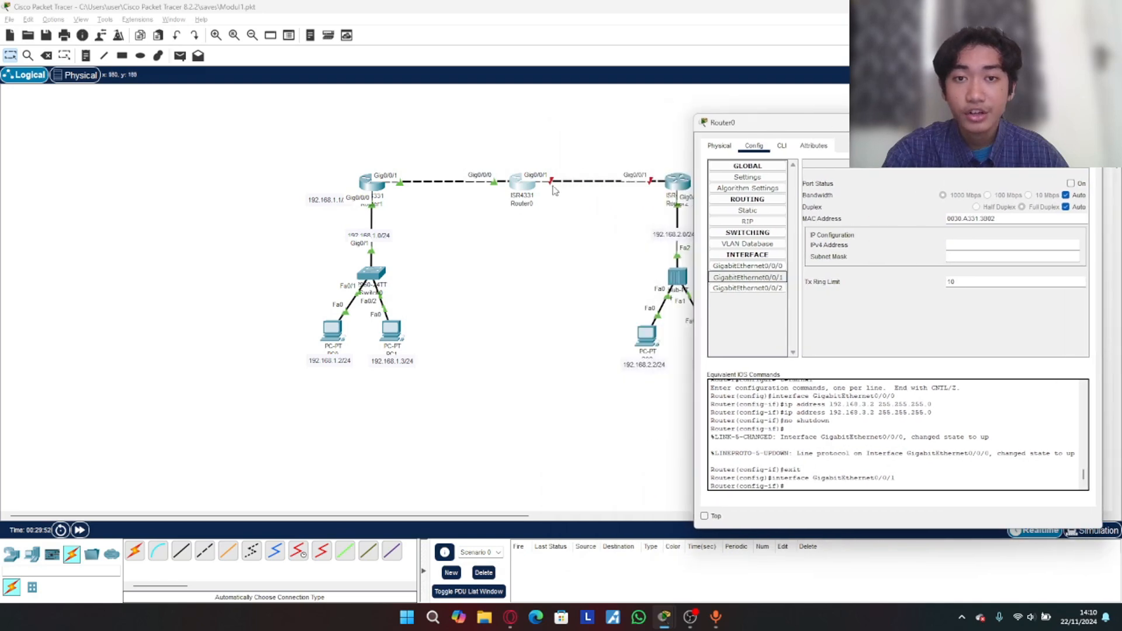
{"action": "left_click", "coordinate": [962, 244]}
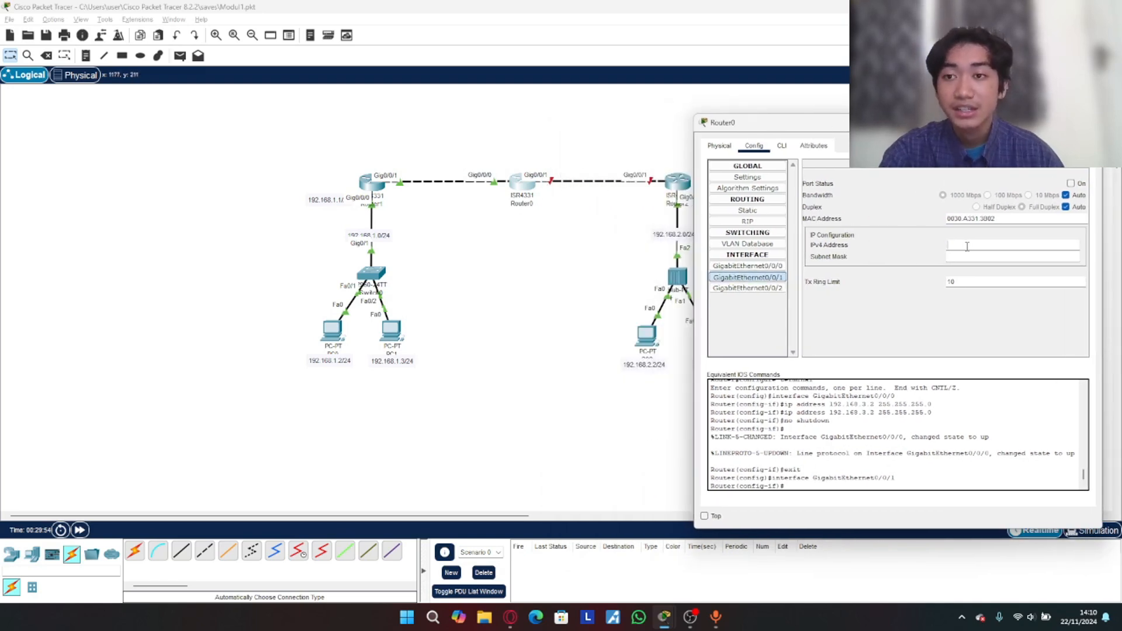
{"action": "type", "text": "192."}
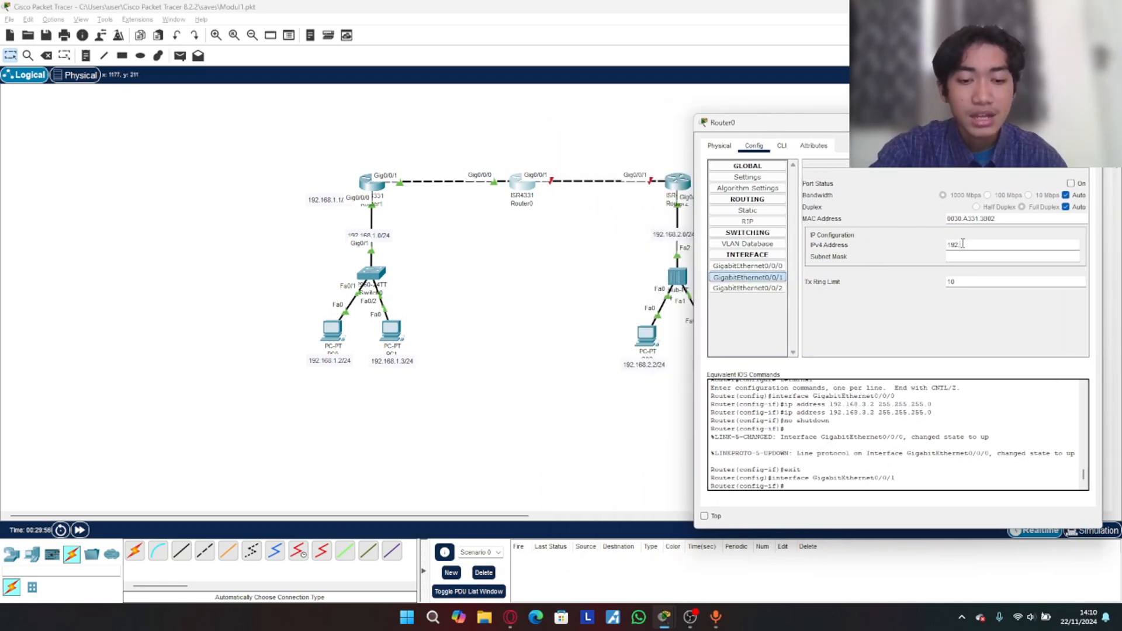
{"action": "type", "text": "16"}
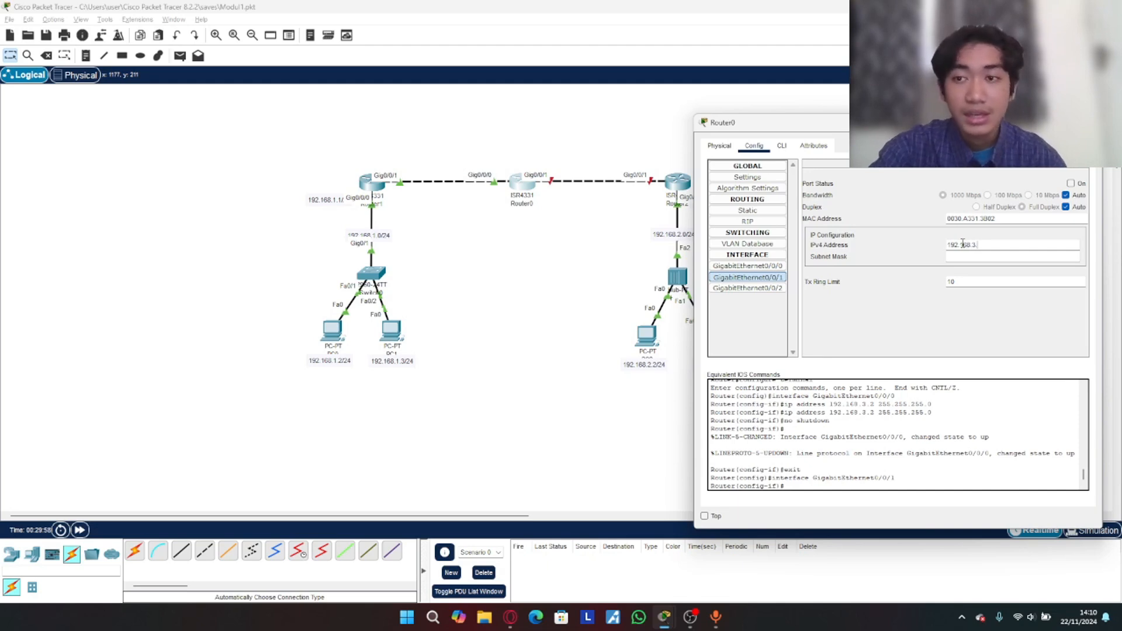
{"action": "type", "text": "8.4"}
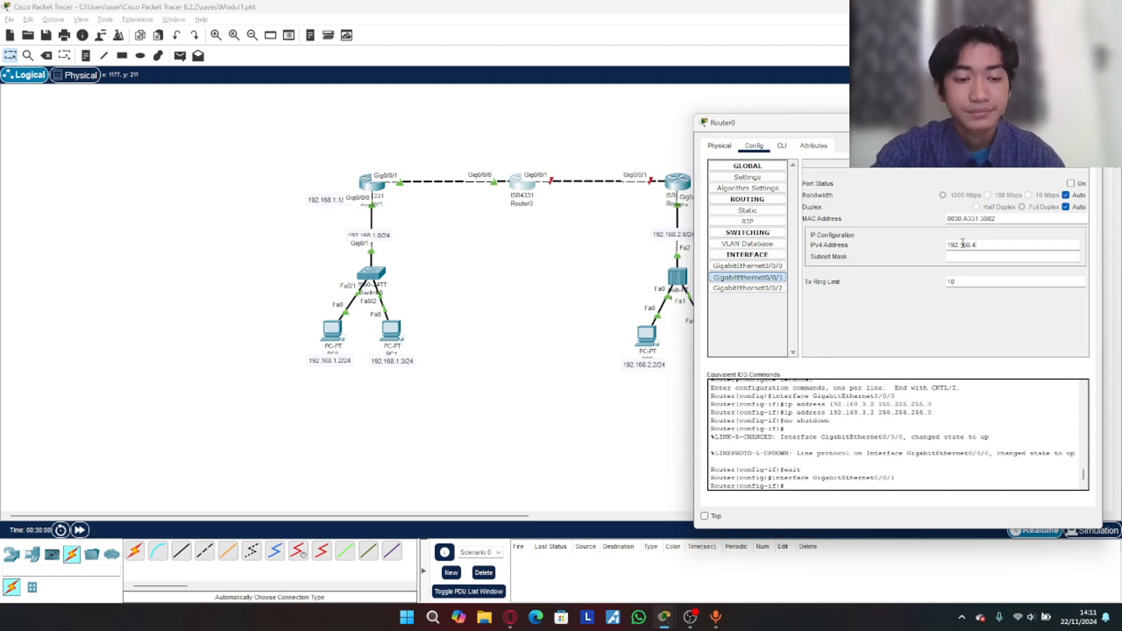
{"action": "type", "text": ".1"}
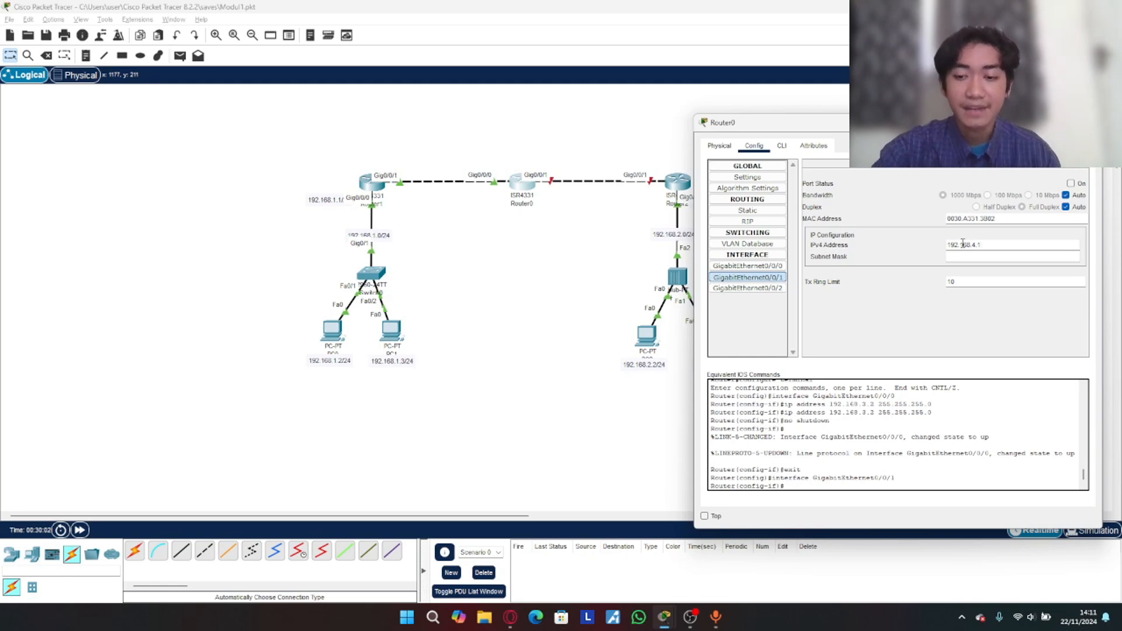
{"action": "key", "text": "Tab"}
{"action": "left_click", "coordinate": [1071, 183]}
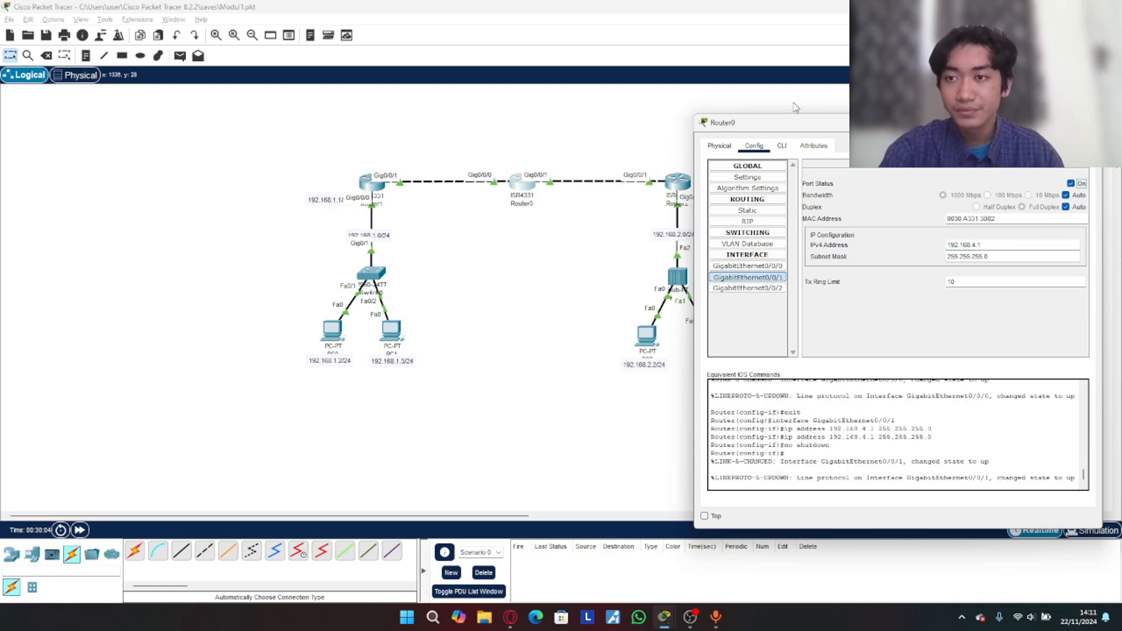
{"action": "left_click", "coordinate": [1089, 122]}
Assign IPv4 address 192.168.4.2 with subnet mask 255.255.255.0 to GigabitEthernet0/0/1 on Router2
{"action": "left_click", "coordinate": [679, 182]}
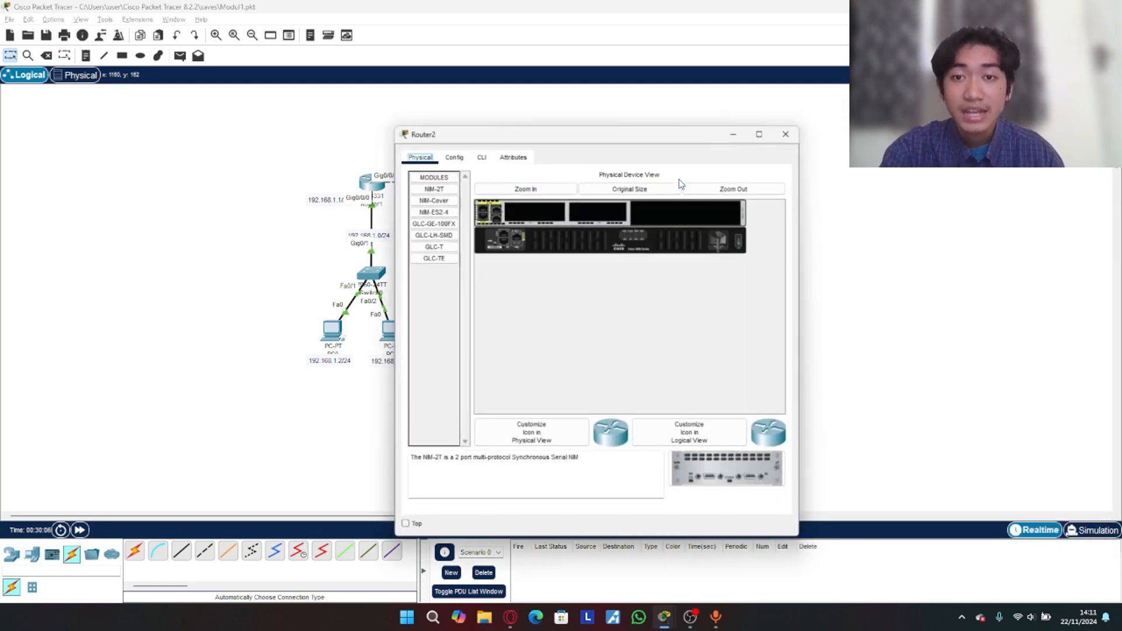
{"action": "left_click", "coordinate": [454, 157]}
{"action": "left_click_drag", "start_coordinate": [546, 136], "coordinate": [874, 197]}
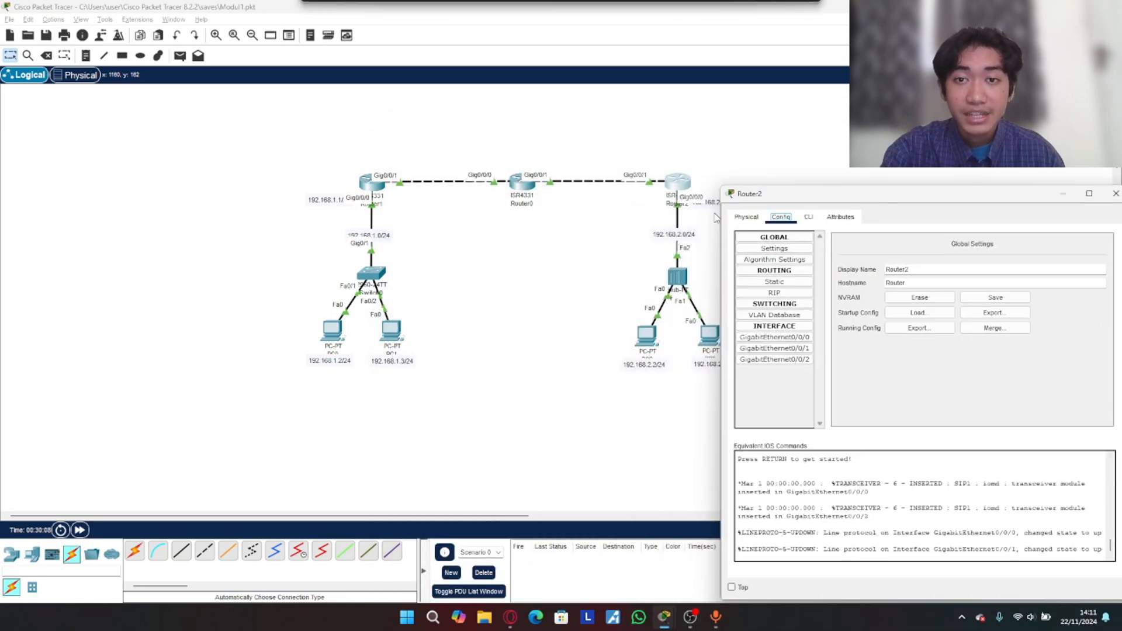
{"action": "left_click_drag", "start_coordinate": [791, 198], "coordinate": [785, 163]}
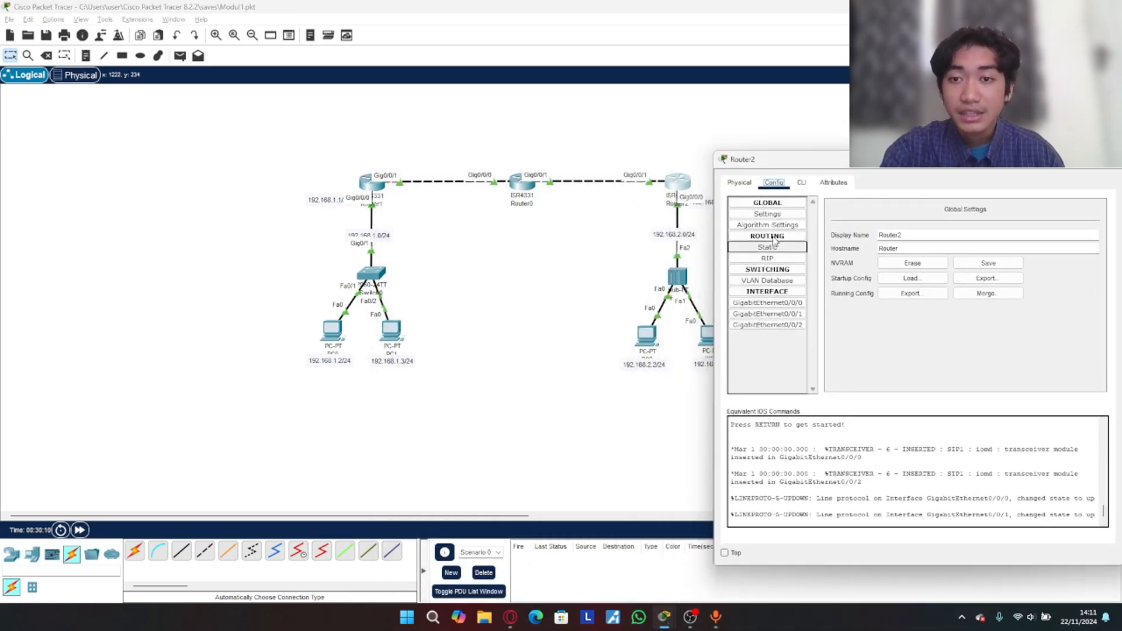
{"action": "left_click", "coordinate": [768, 303]}
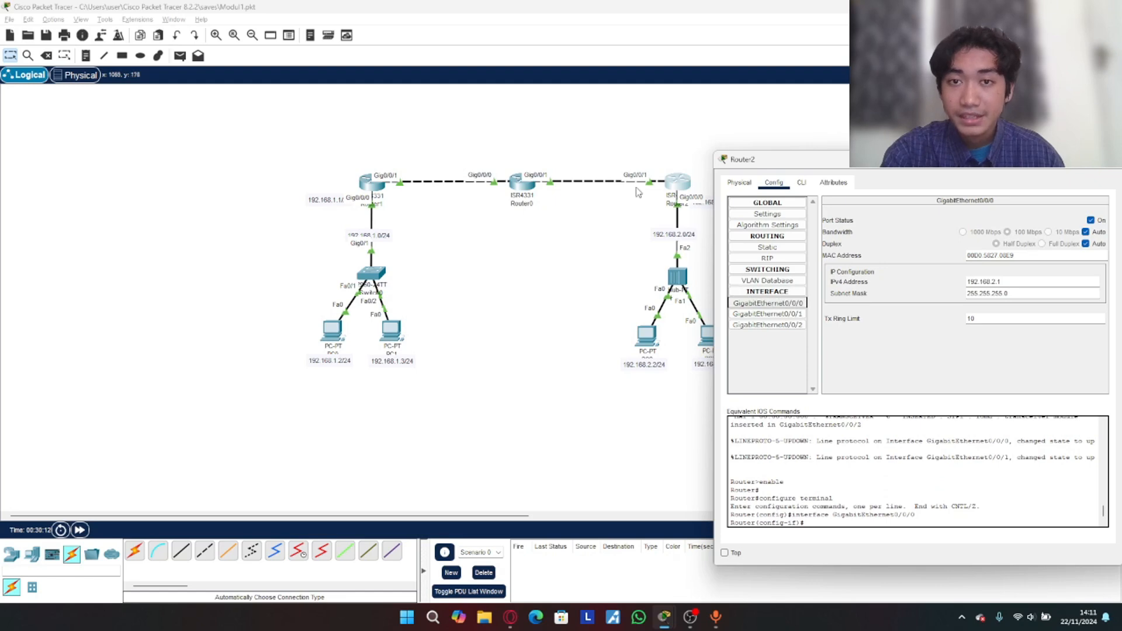
{"action": "left_click", "coordinate": [736, 316]}
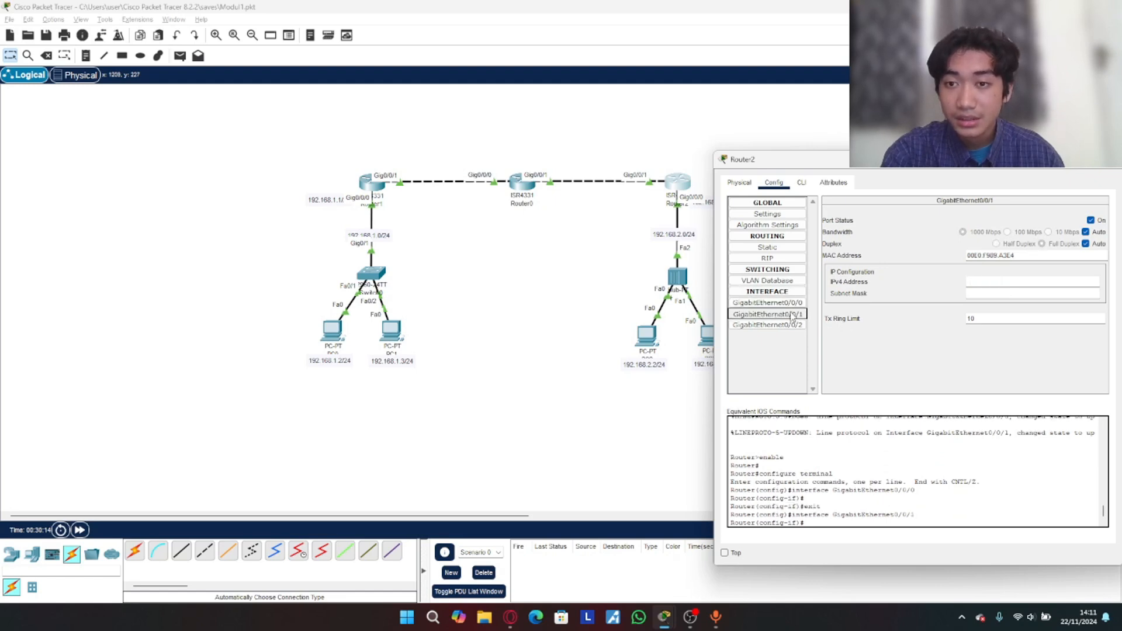
{"action": "left_click", "coordinate": [994, 281]}
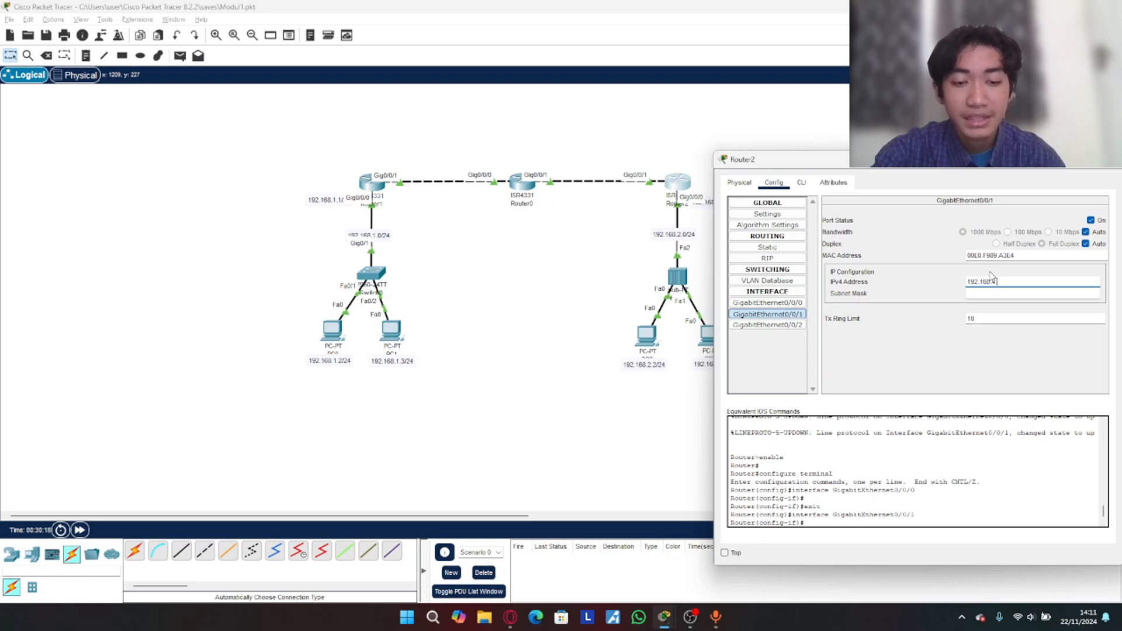
{"action": "key", "text": "Return"}
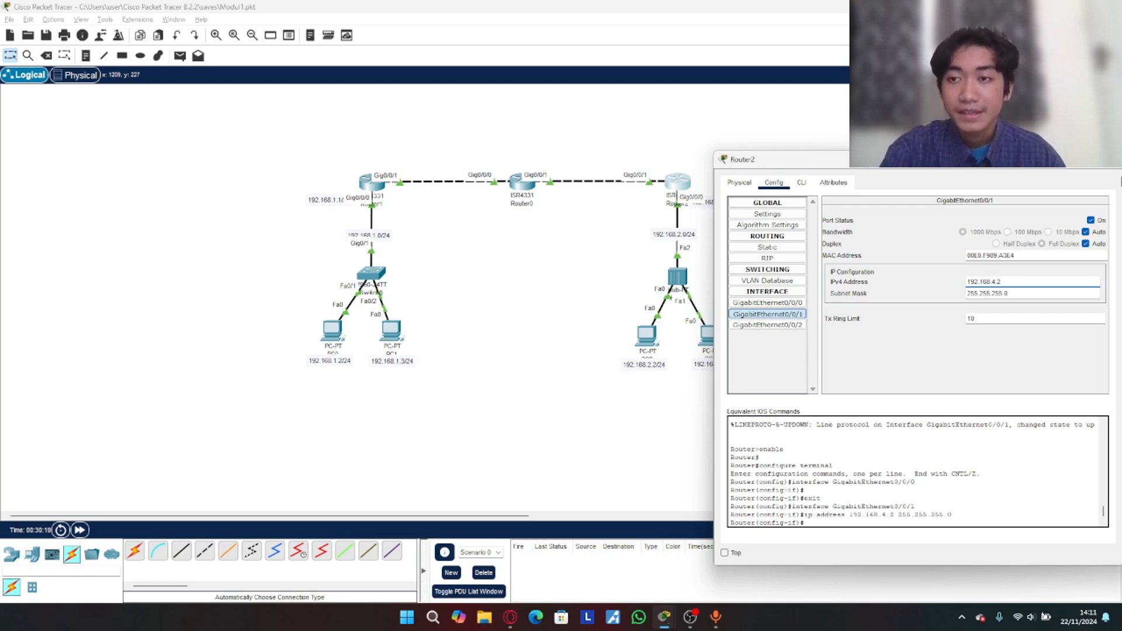
{"action": "left_click", "coordinate": [1109, 160]}
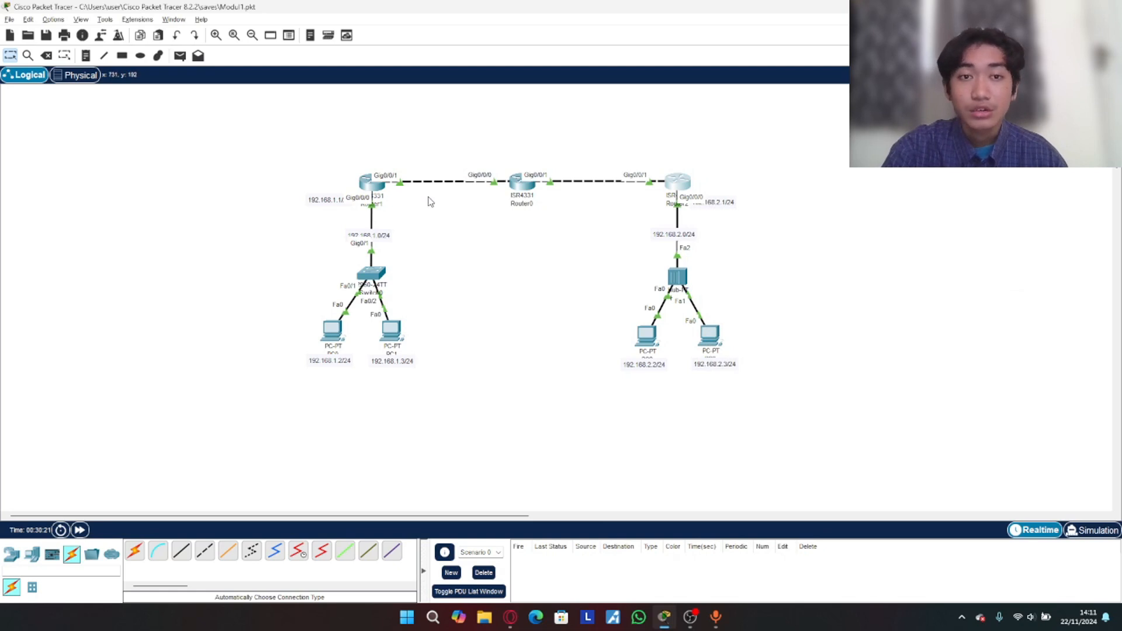
Test connectivity between the two outer networks by sending a simple PDU from PC0 to PC2
{"action": "left_click", "coordinate": [180, 55]}
{"action": "left_click", "coordinate": [332, 331]}
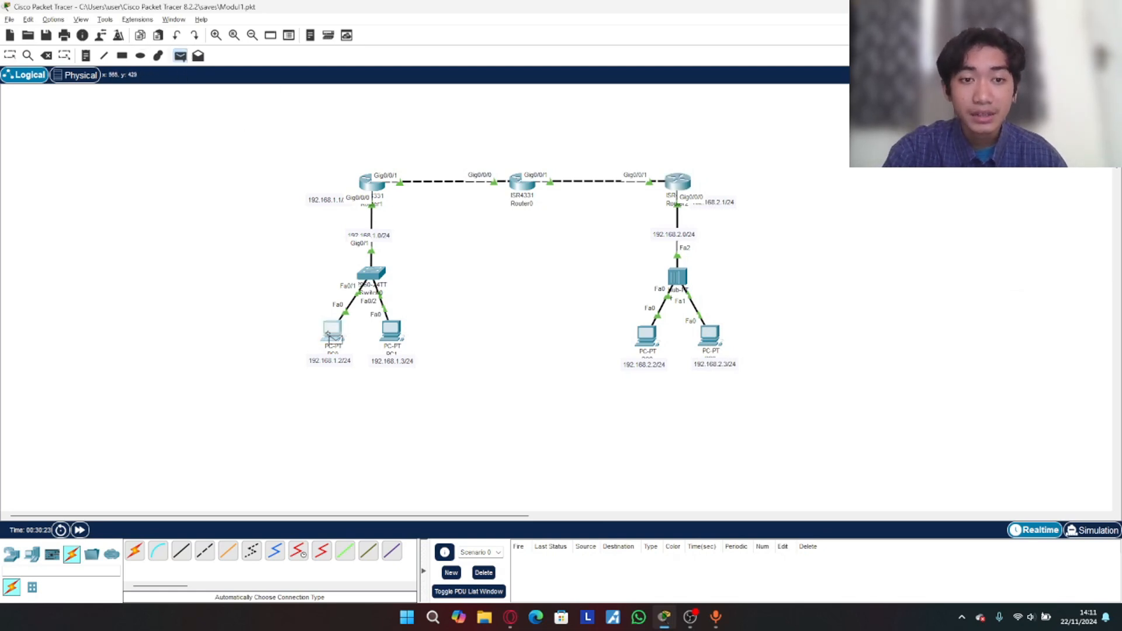
{"action": "left_click", "coordinate": [646, 335]}
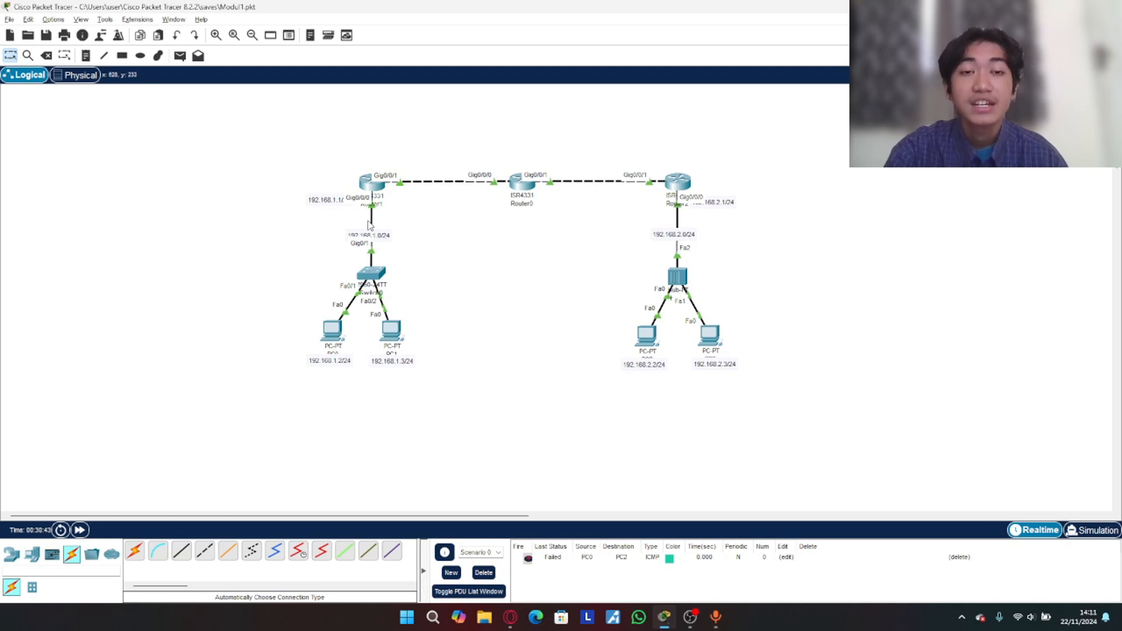
Add a two-line note reading "Jaringan 192.168.3.0/24" at the link between Router1 and Router0
{"action": "left_click", "coordinate": [86, 55]}
{"action": "left_click", "coordinate": [422, 163]}
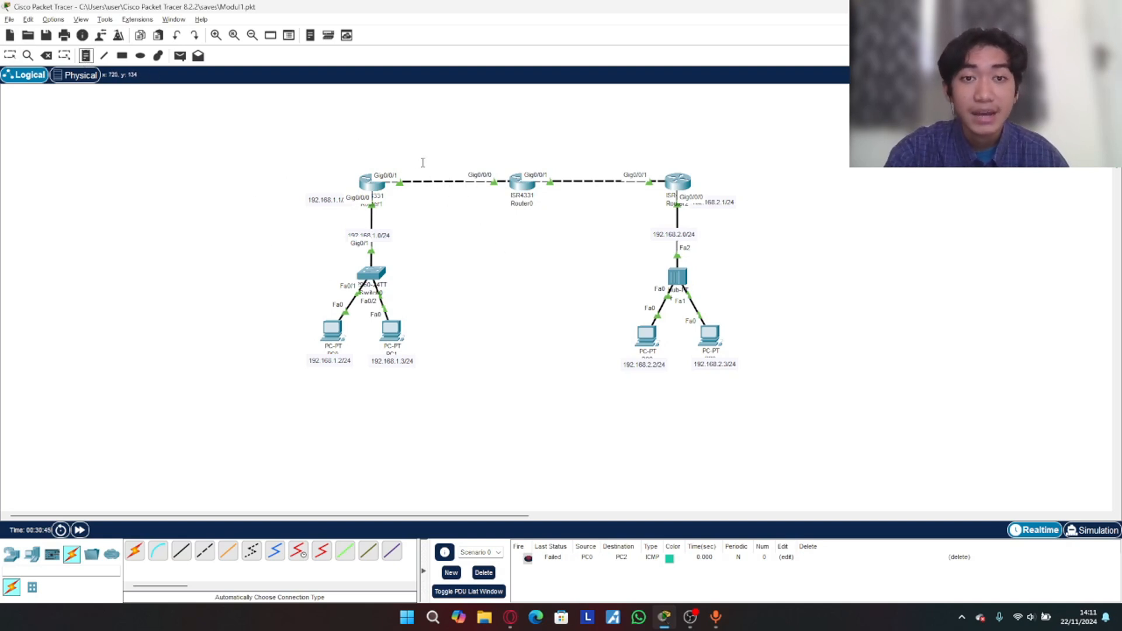
{"action": "type", "text": "Ja"}
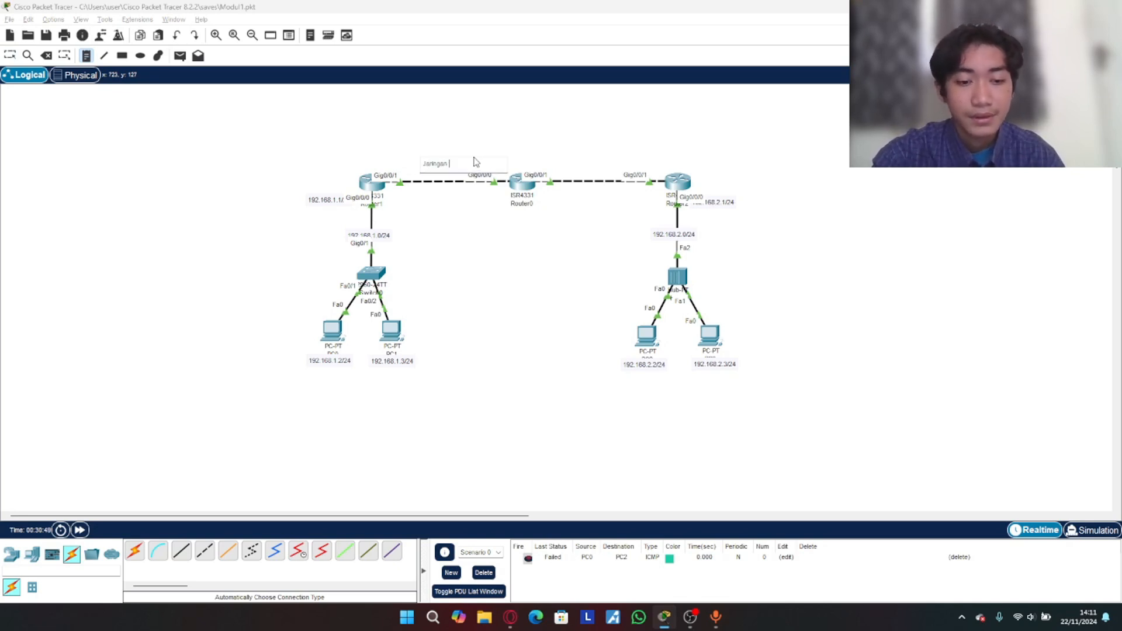
{"action": "type", "text": "ringan"}
{"action": "key", "text": "Return"}
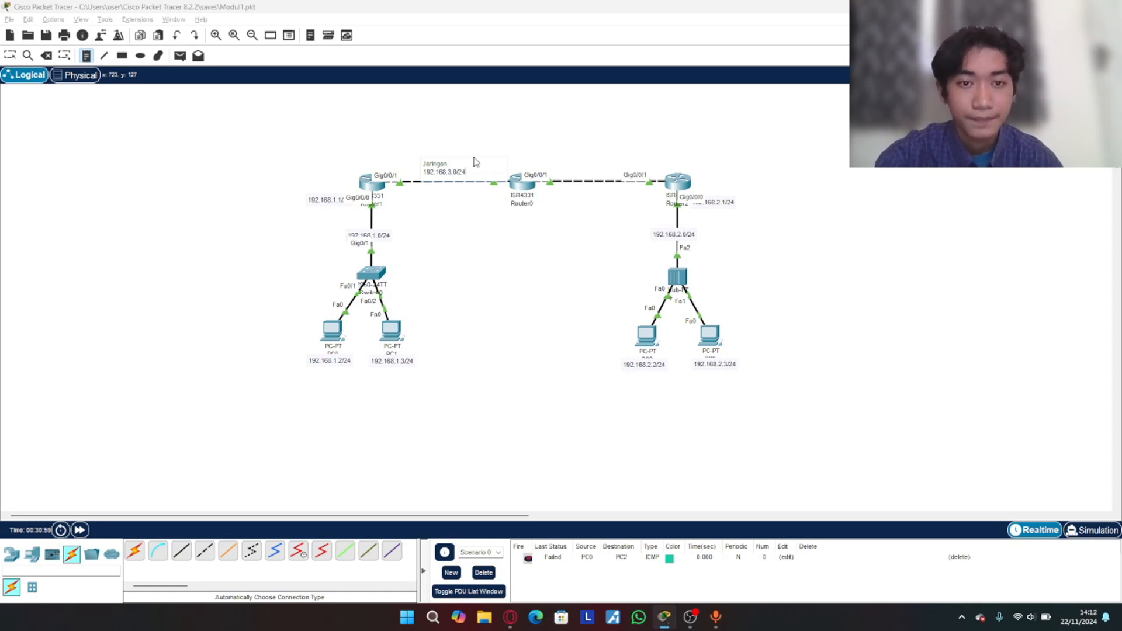
Add a two-line note reading "jaringan 192.168.4.0/24" at the link between Router0 and Router2
{"action": "left_click", "coordinate": [602, 166]}
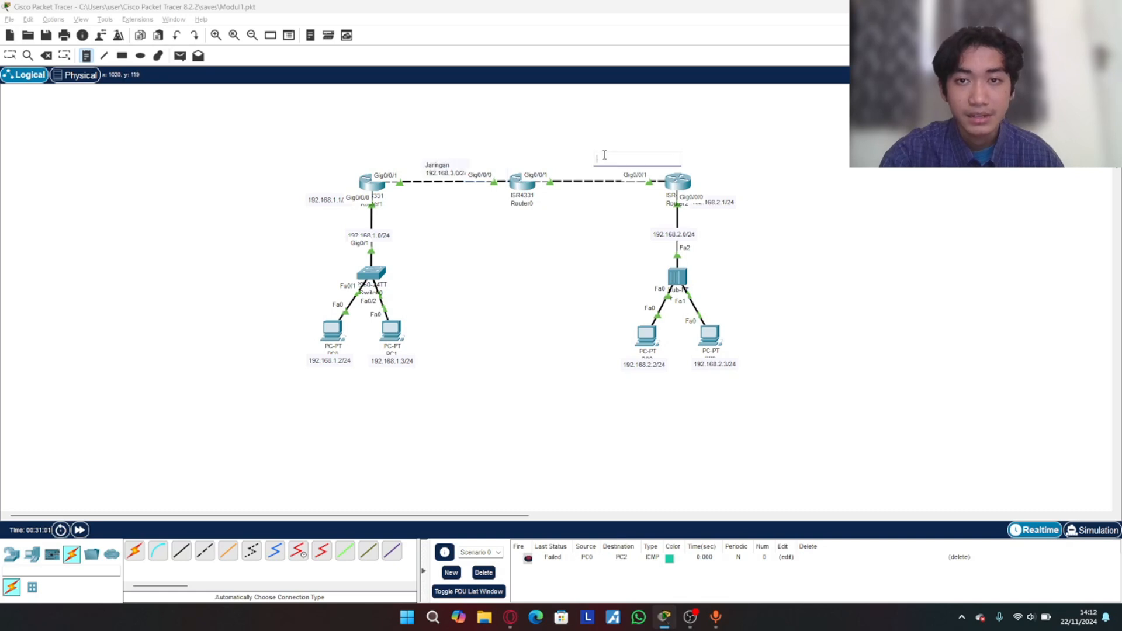
{"action": "type", "text": "Ja"}
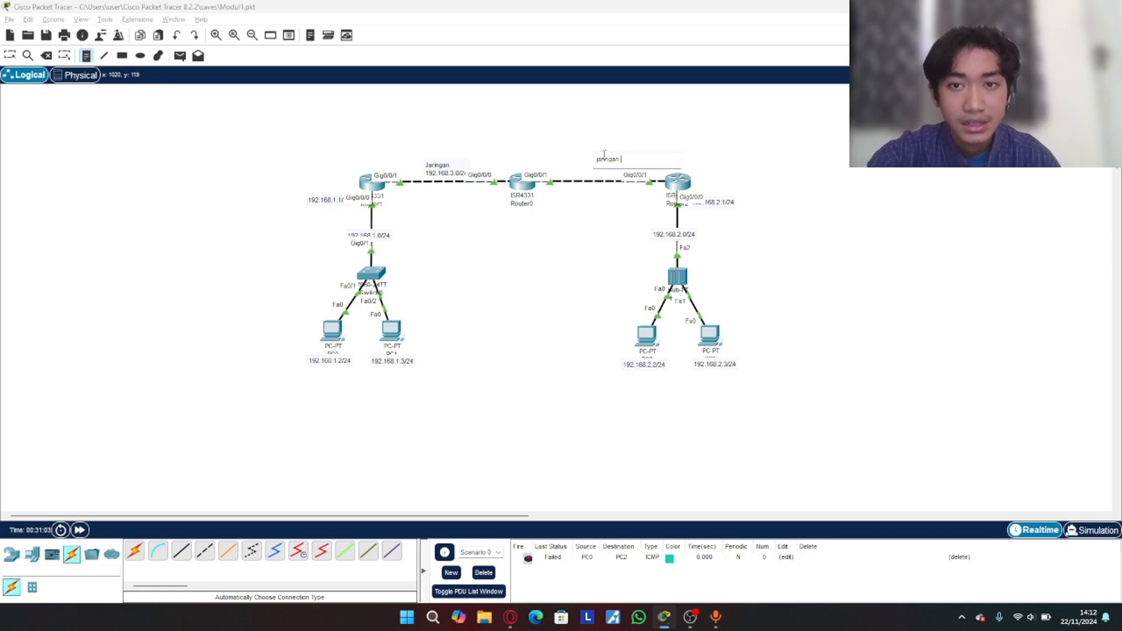
{"action": "type", "text": "ringan"}
{"action": "key", "text": "Return"}
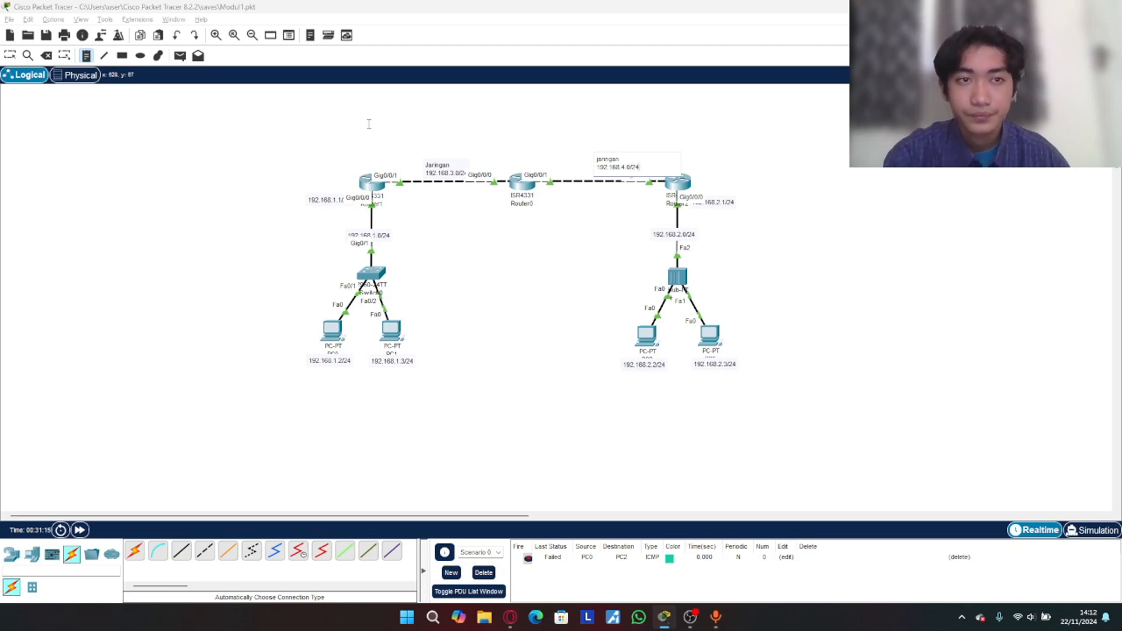
Reposition the 192.168.4.0/24 and 192.168.3.0/24 network notes so they sit clear above their router links
{"action": "left_click", "coordinate": [10, 56]}
{"action": "left_click_drag", "start_coordinate": [600, 168], "coordinate": [585, 164]}
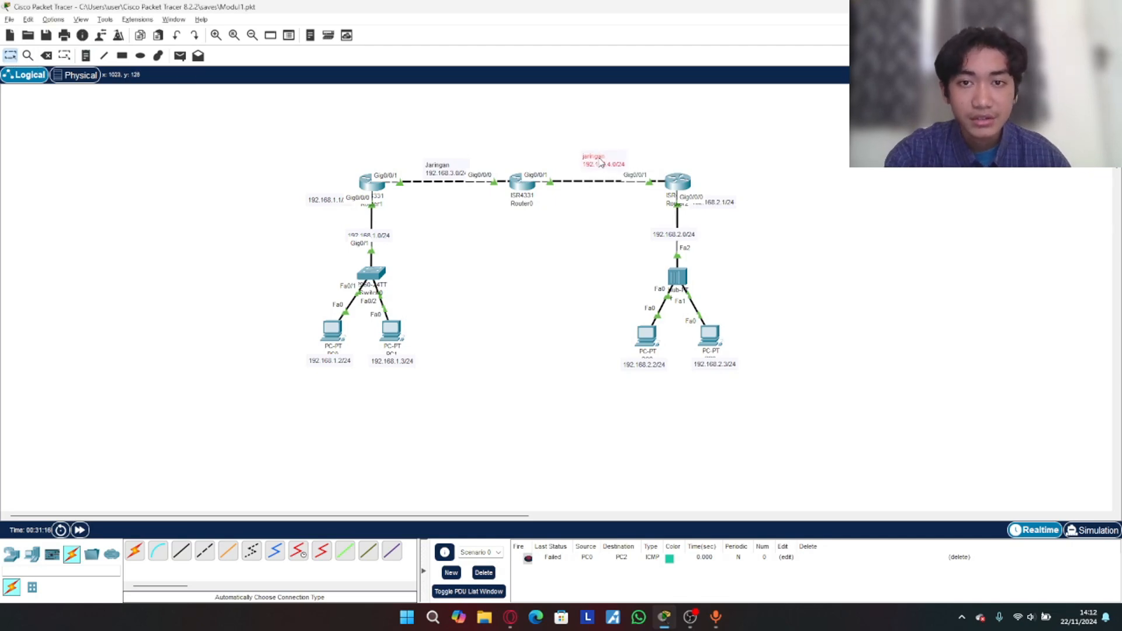
{"action": "left_click_drag", "start_coordinate": [446, 178], "coordinate": [438, 168]}
{"action": "left_click", "coordinate": [464, 225]}
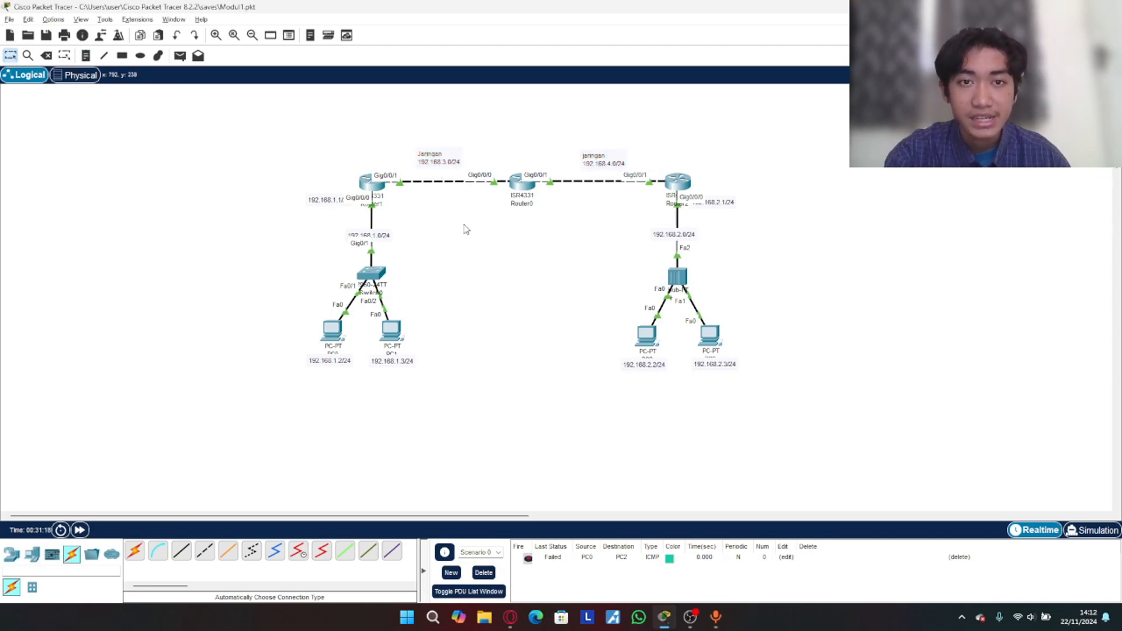
Add a note reading 192.168.3.1 beside Router1, just below its link to Router0
{"action": "left_click", "coordinate": [85, 57]}
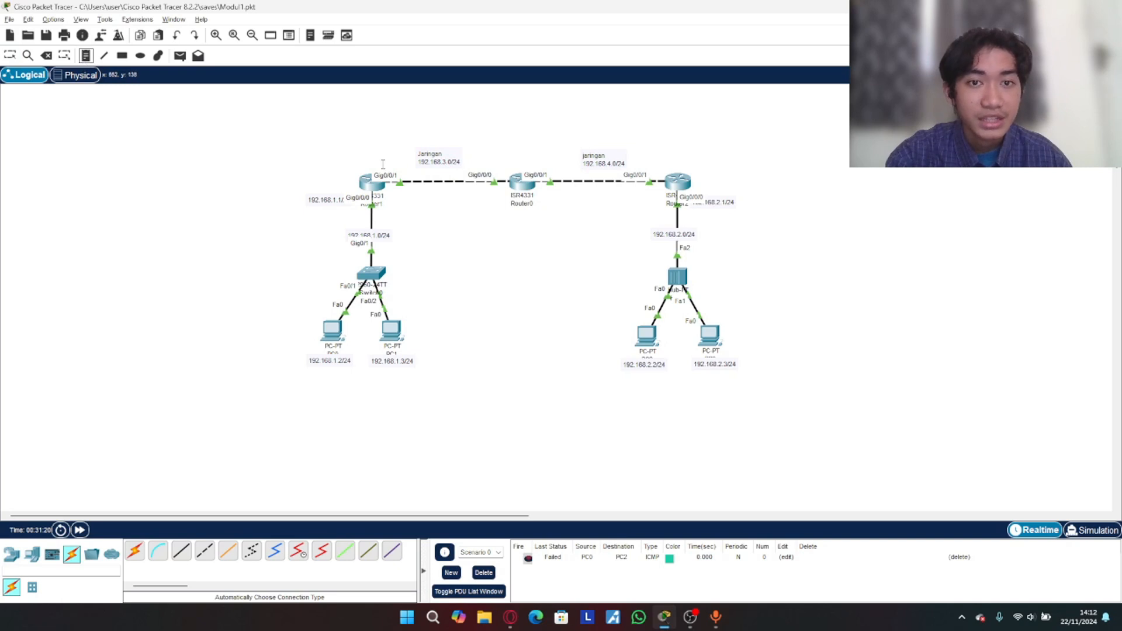
{"action": "left_click", "coordinate": [393, 191]}
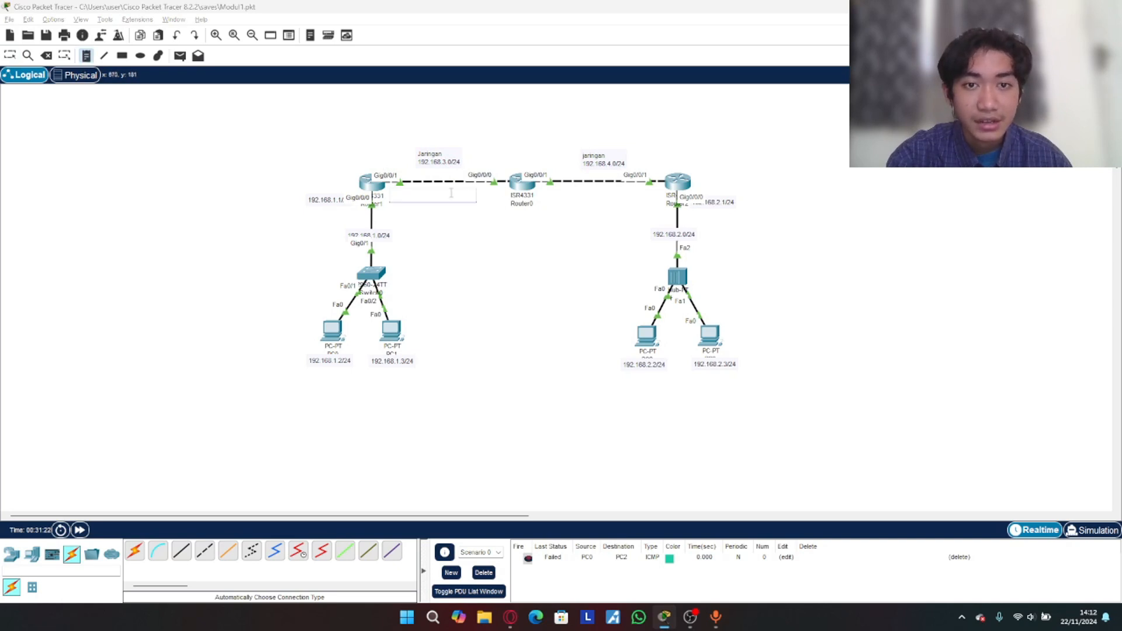
{"action": "type", "text": "192"}
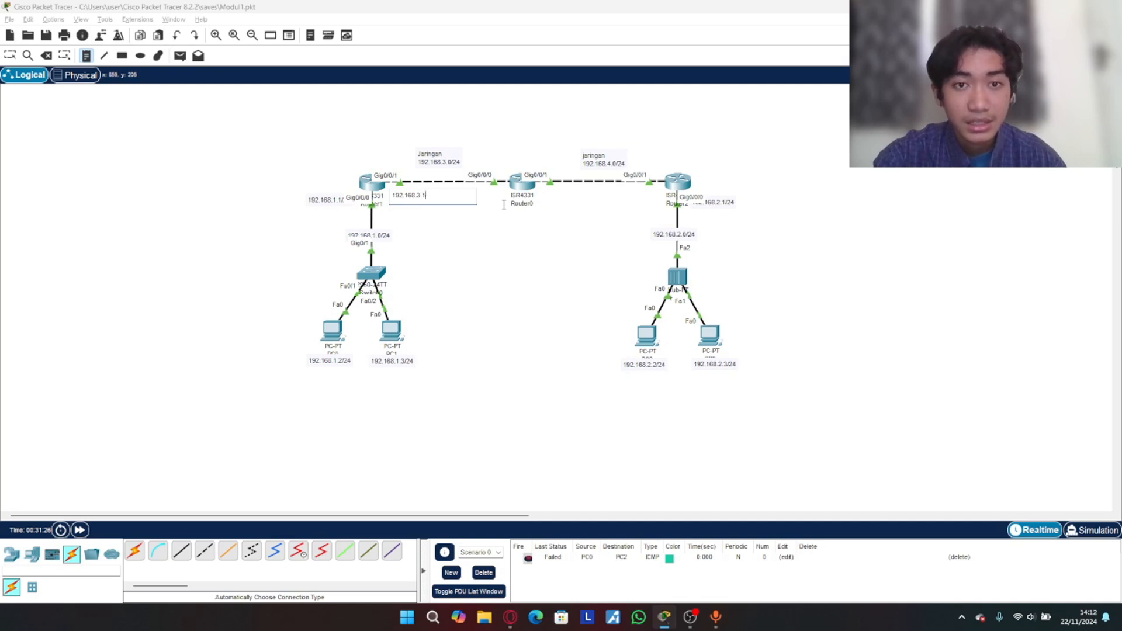
{"action": "type", "text": ".168.3.1"}
{"action": "key", "text": "Return"}
{"action": "key", "text": "BackSpace"}
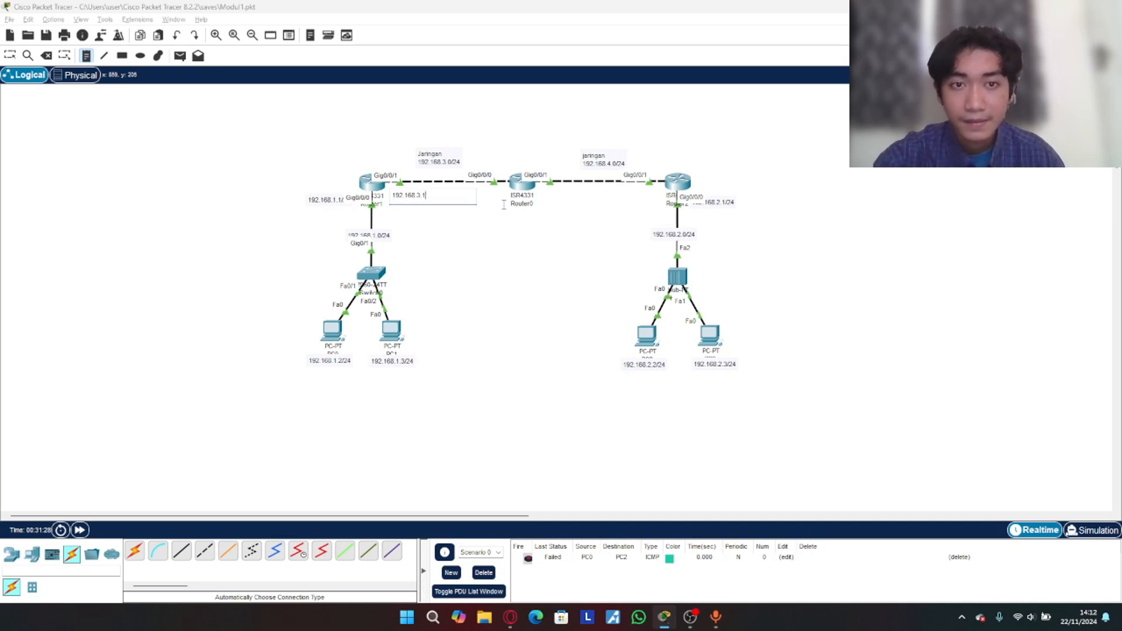
Add the interface address notes 192.168.3.2 and 192.168.4.1 near Router0 and 192.168.4.2 near Router2
{"action": "left_click", "coordinate": [484, 206]}
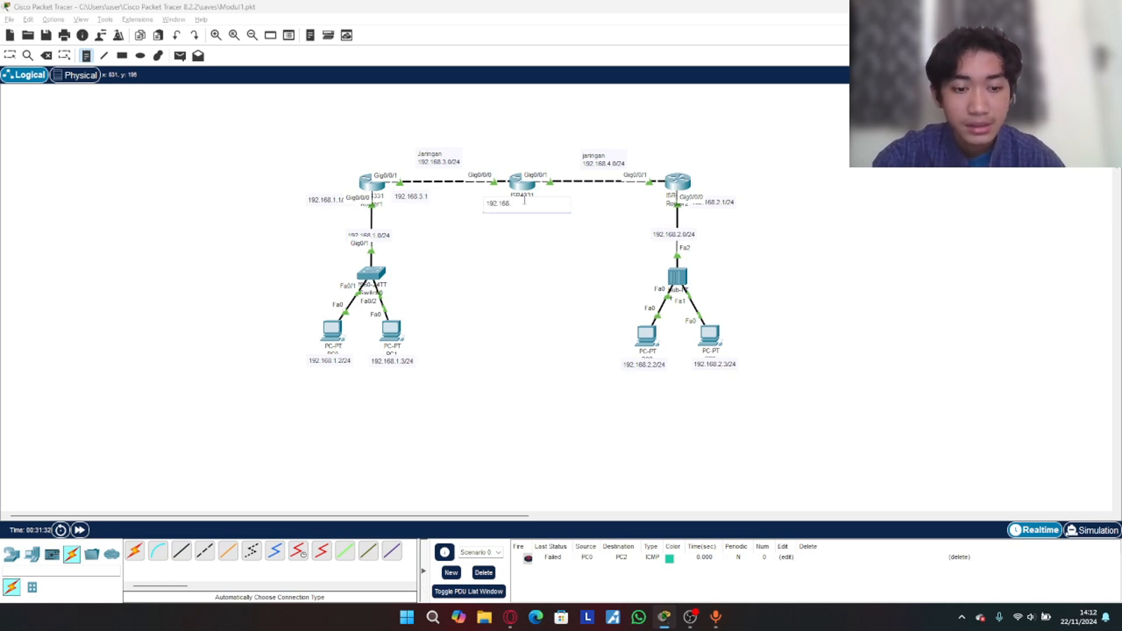
{"action": "left_click", "coordinate": [553, 229]}
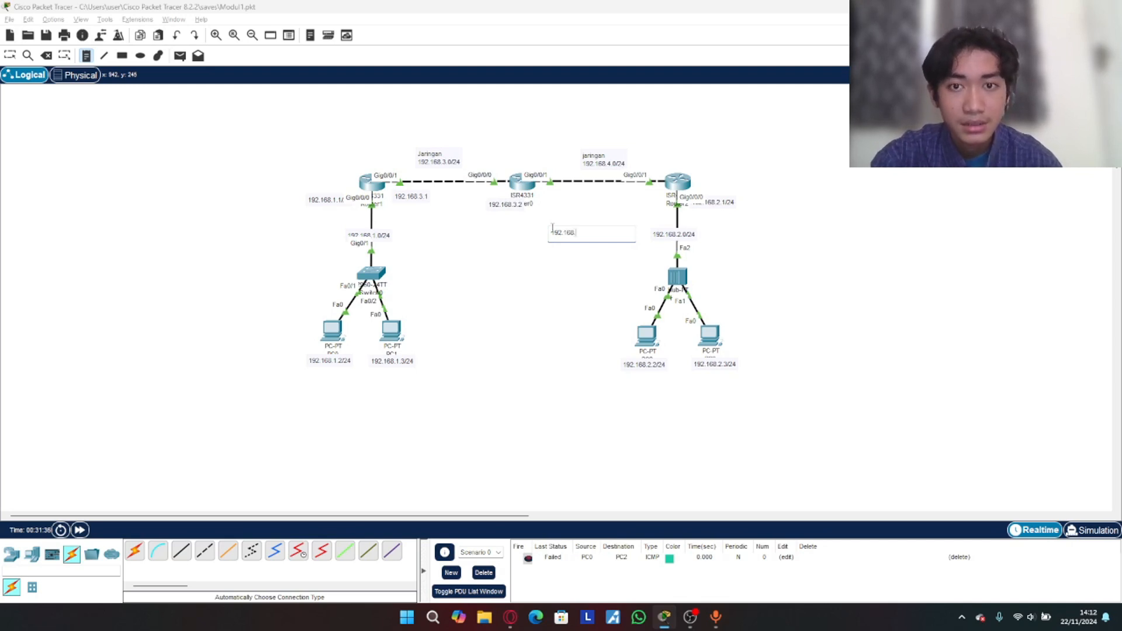
{"action": "left_click", "coordinate": [640, 204]}
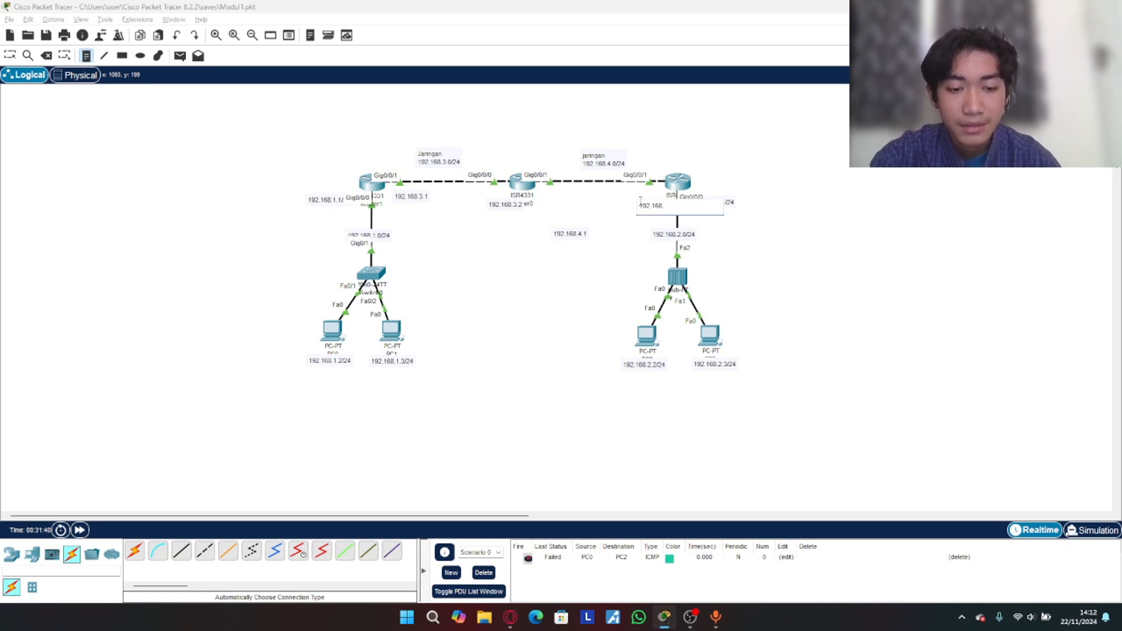
{"action": "type", "text": "192.168.4.2"}
Move the four interface address notes directly beneath their matching router ports along the two links
{"action": "left_click", "coordinate": [10, 54]}
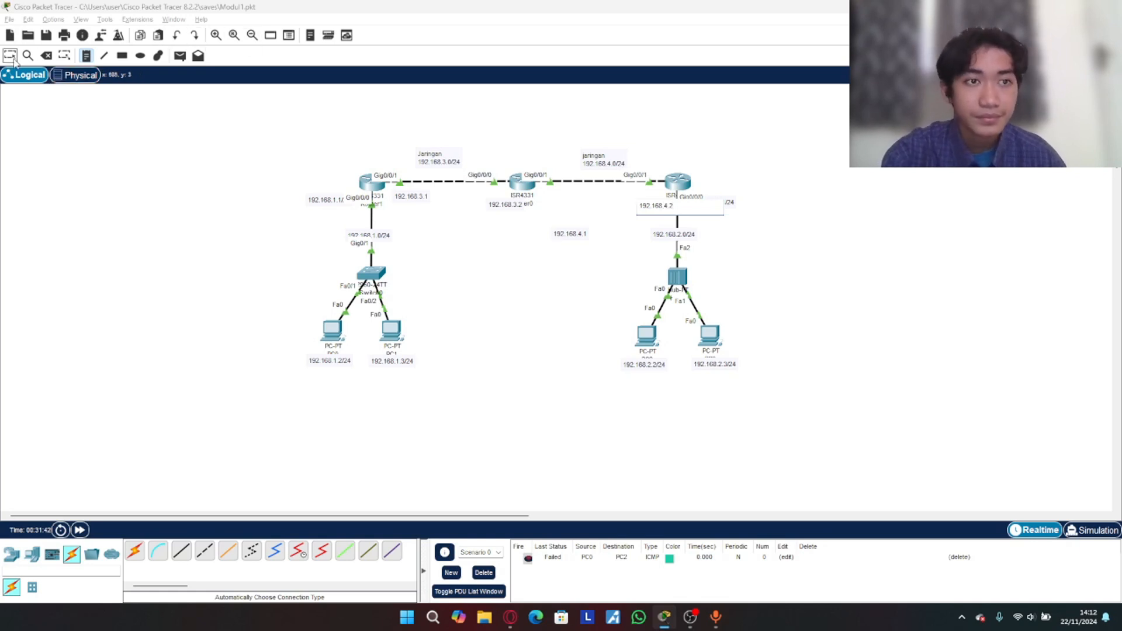
{"action": "mouse_move", "coordinate": [410, 199]}
{"action": "left_mouse_down"}
{"action": "mouse_move", "coordinate": [389, 189]}
{"action": "mouse_move", "coordinate": [403, 188]}
{"action": "left_mouse_up"}
{"action": "left_click_drag", "start_coordinate": [512, 209], "coordinate": [483, 194]}
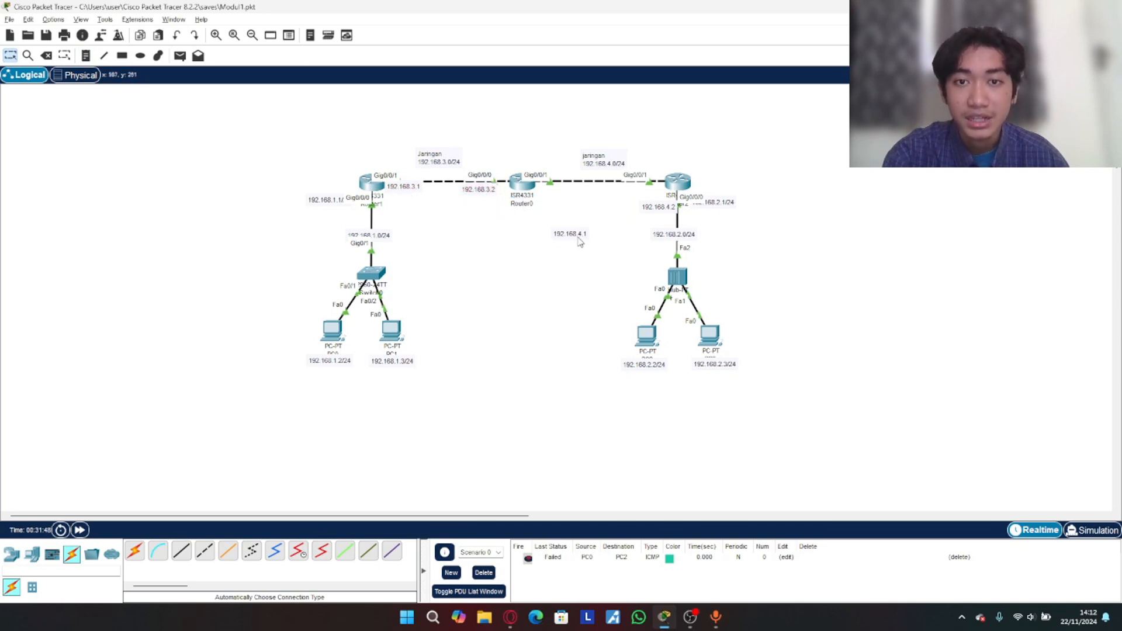
{"action": "left_click_drag", "start_coordinate": [580, 241], "coordinate": [566, 201]}
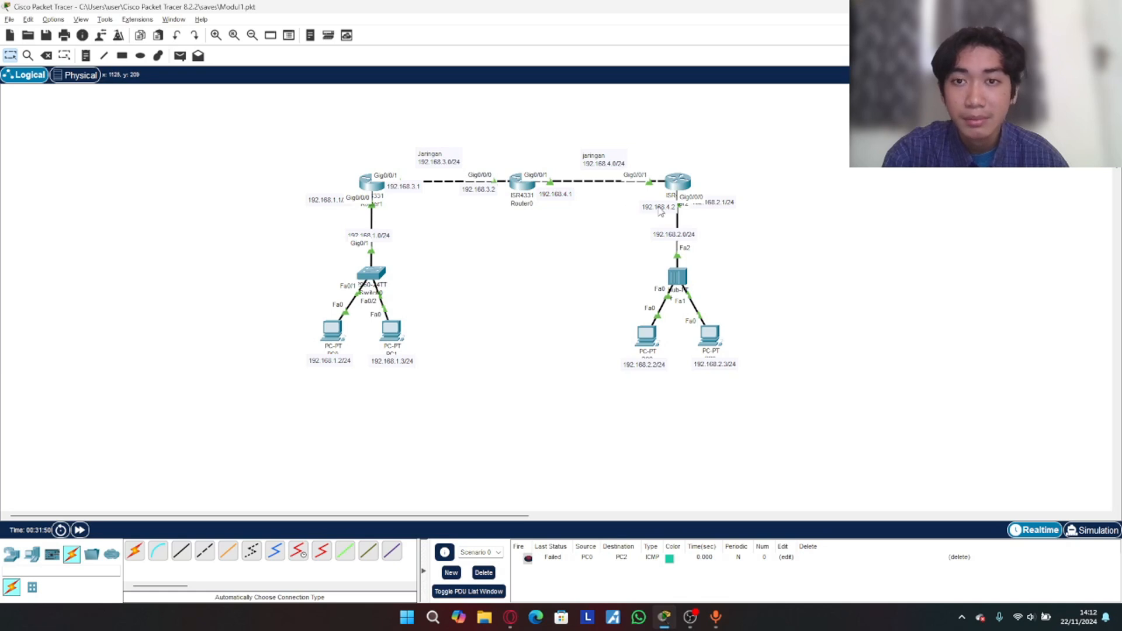
{"action": "left_click_drag", "start_coordinate": [661, 210], "coordinate": [632, 191]}
{"action": "left_click", "coordinate": [594, 223]}
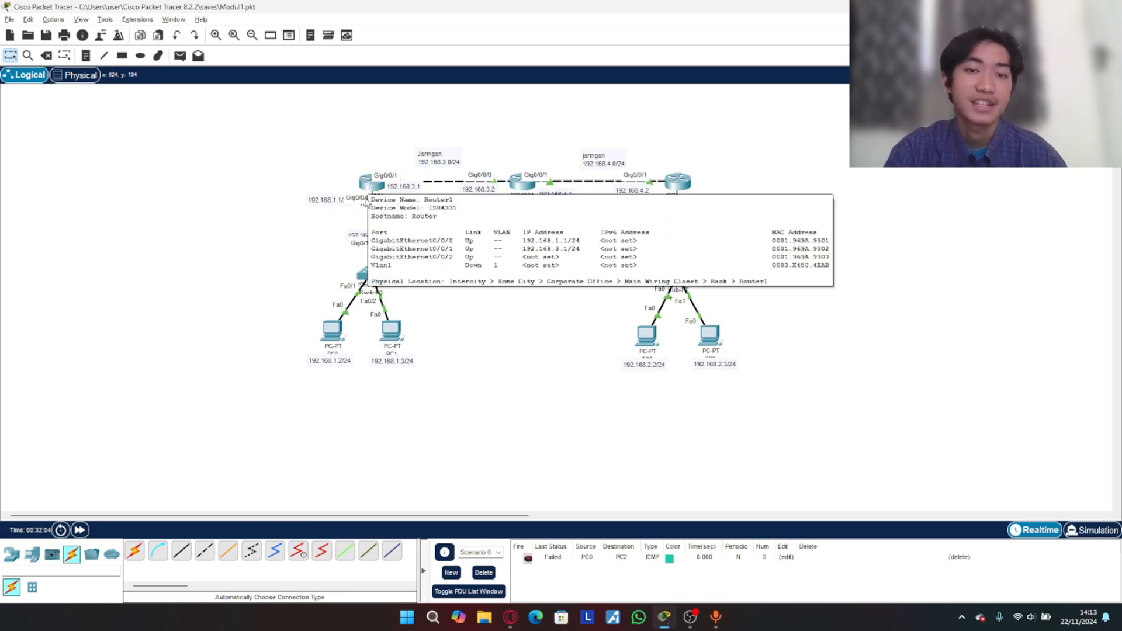
Add a static route on Router1 to network 192.168.2.0, mask 255.255.255.0, with next hop 192.168.3.2
{"action": "left_click", "coordinate": [369, 186]}
{"action": "left_click", "coordinate": [455, 223]}
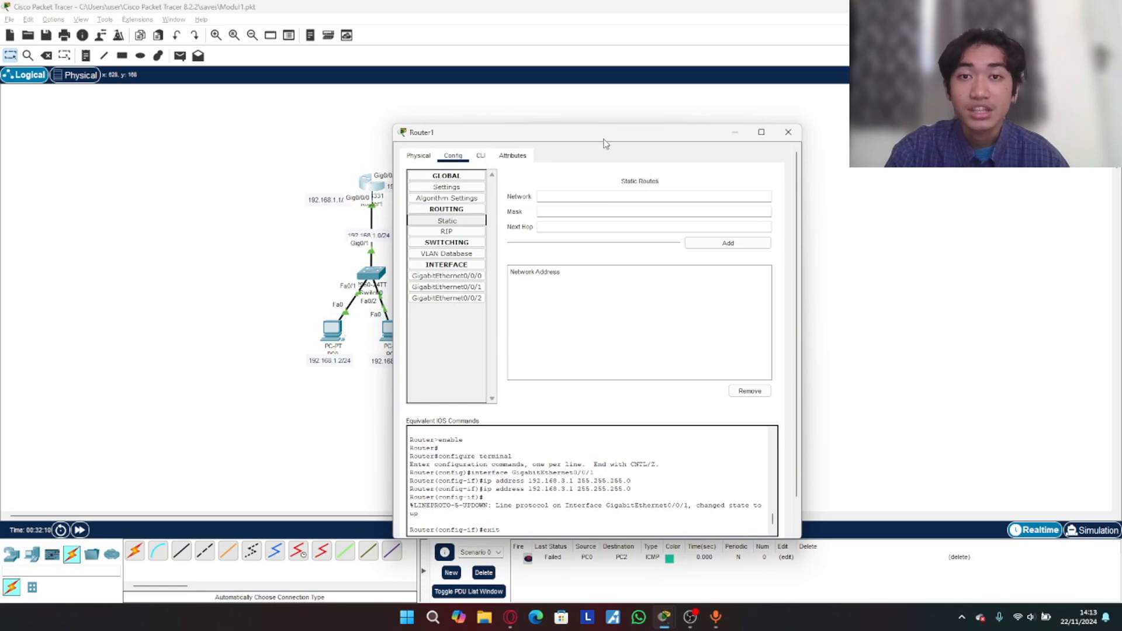
{"action": "left_click_drag", "start_coordinate": [605, 139], "coordinate": [866, 110]}
{"action": "left_click", "coordinate": [824, 156]}
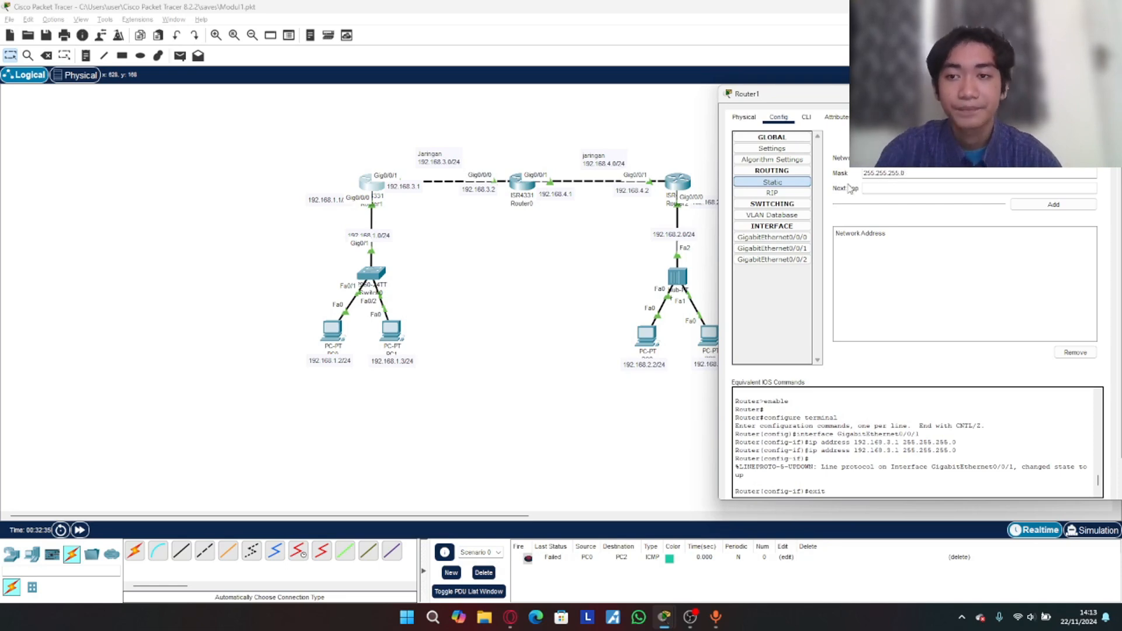
{"action": "left_click", "coordinate": [893, 192]}
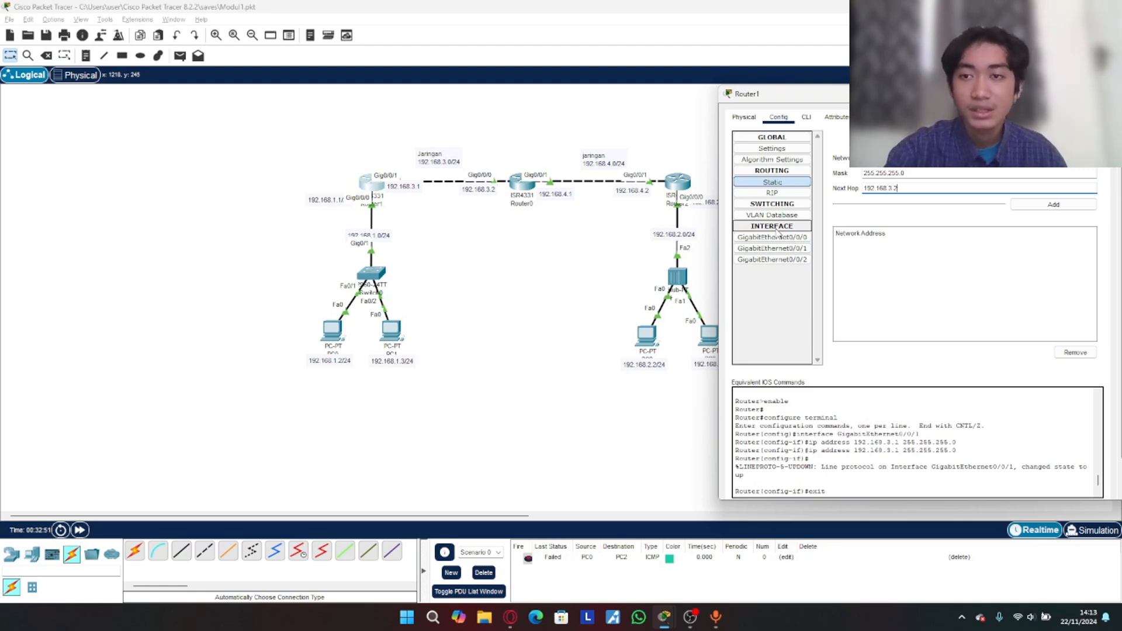
{"action": "left_click", "coordinate": [1054, 205]}
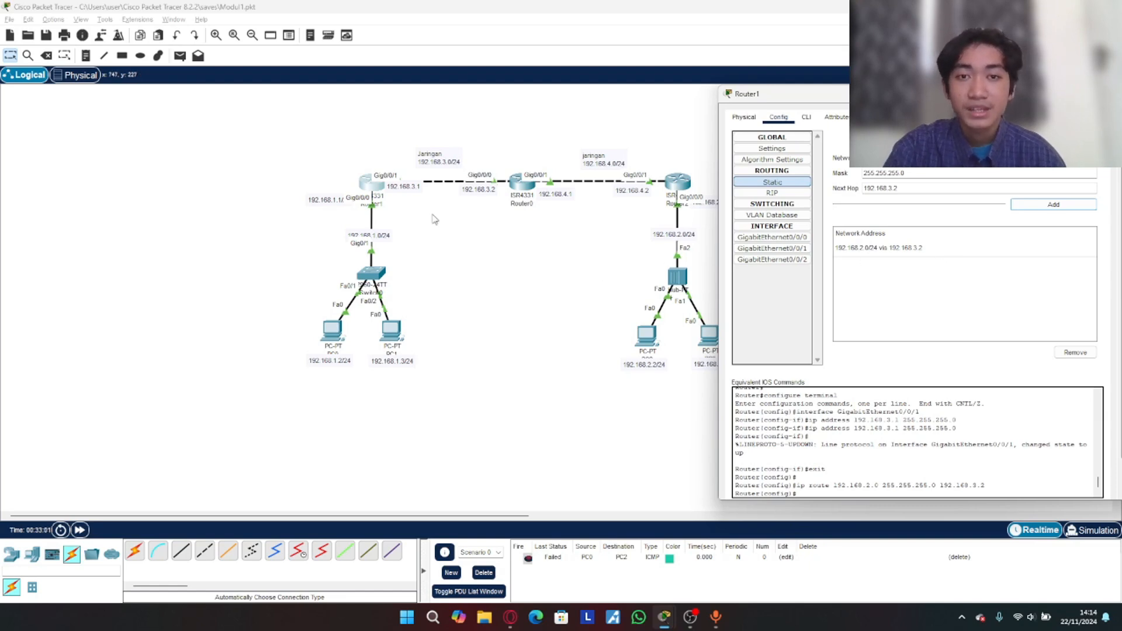
{"action": "left_click", "coordinate": [538, 237]}
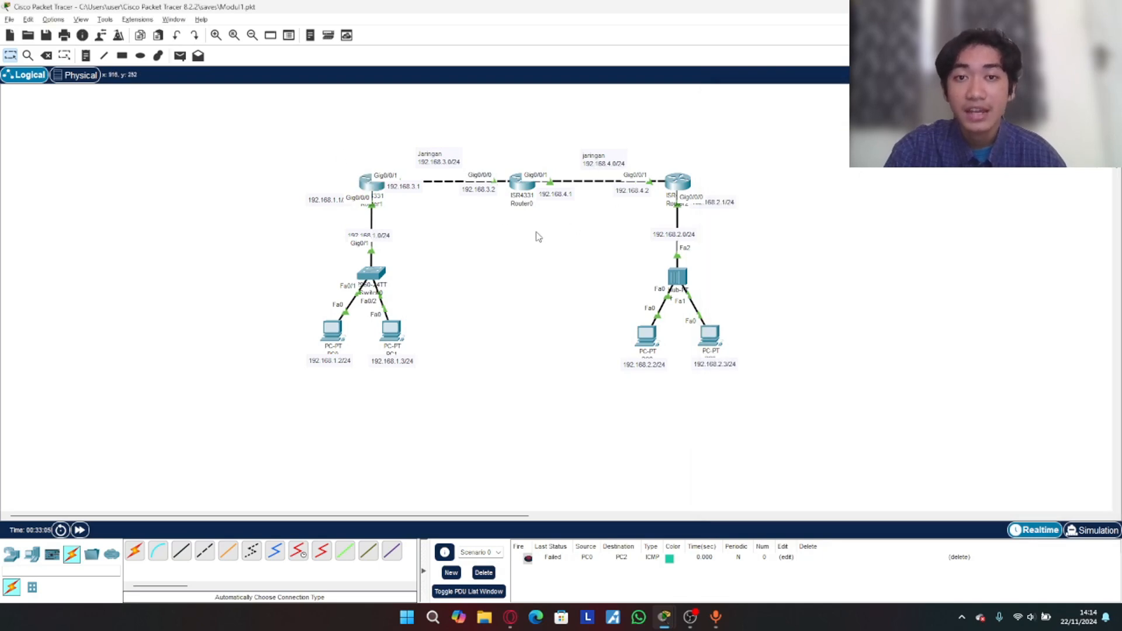
Start a static route on Router0 with network 192.168.2.0 and mask 255.255.255.0
{"action": "left_click", "coordinate": [522, 186]}
{"action": "left_click_drag", "start_coordinate": [588, 124], "coordinate": [808, 111]}
{"action": "left_click", "coordinate": [674, 194]}
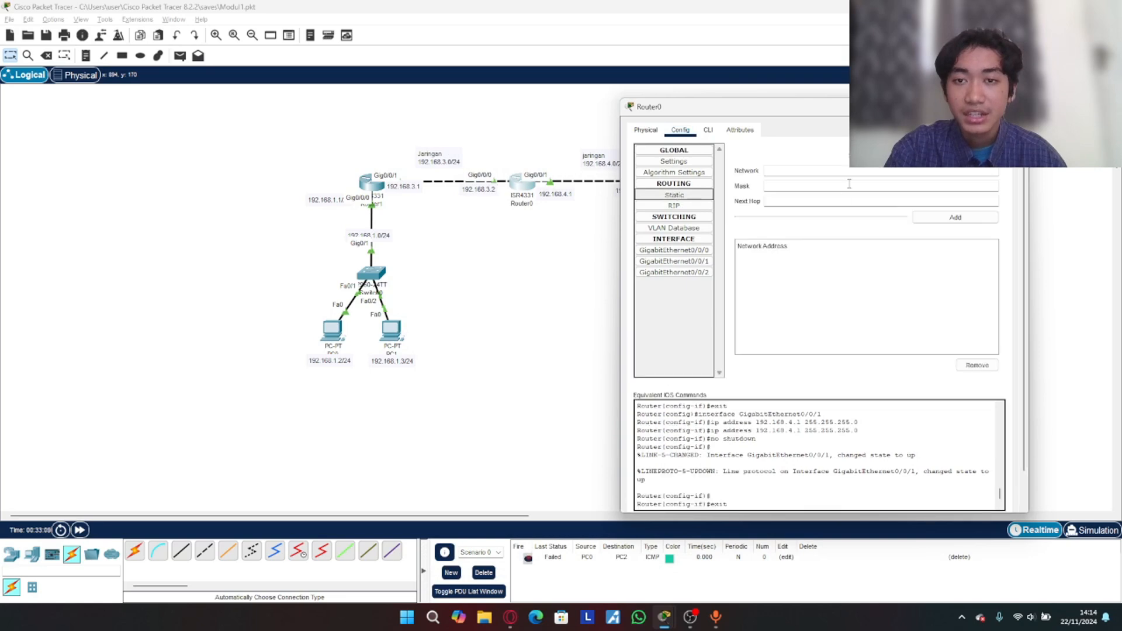
{"action": "left_click_drag", "start_coordinate": [763, 115], "coordinate": [811, 116]}
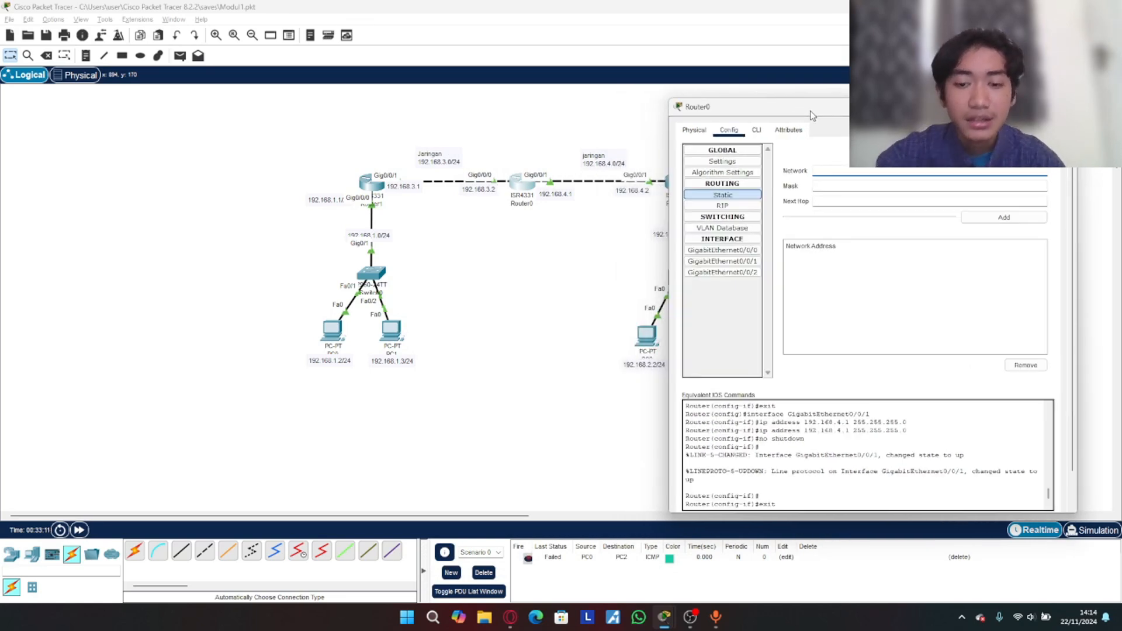
{"action": "type", "text": "192.168.2"}
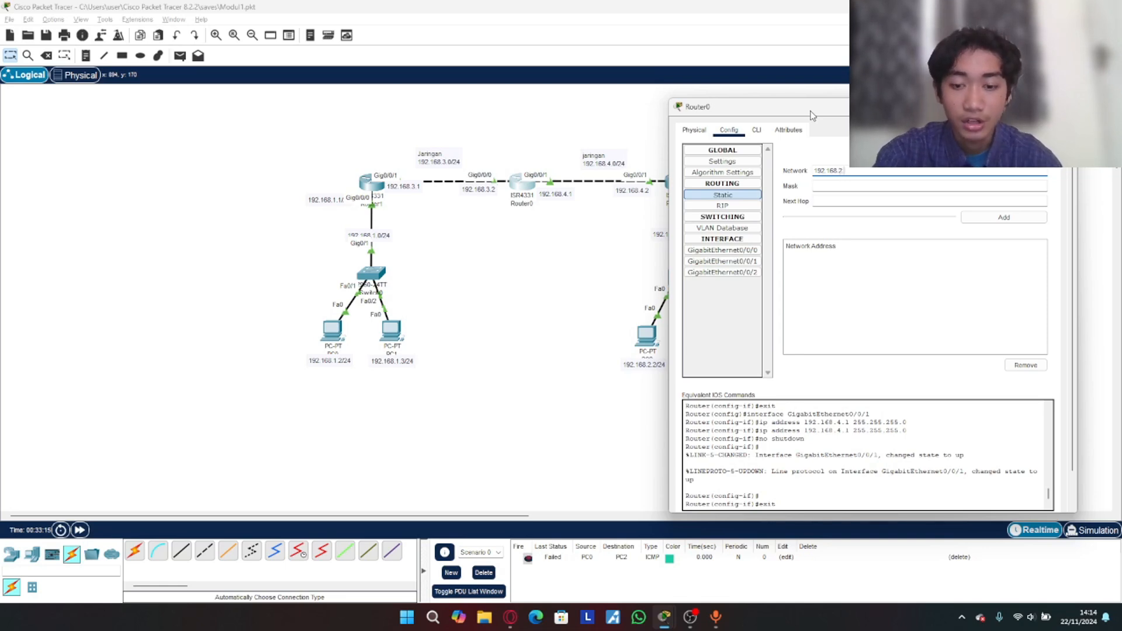
{"action": "type", "text": ".0"}
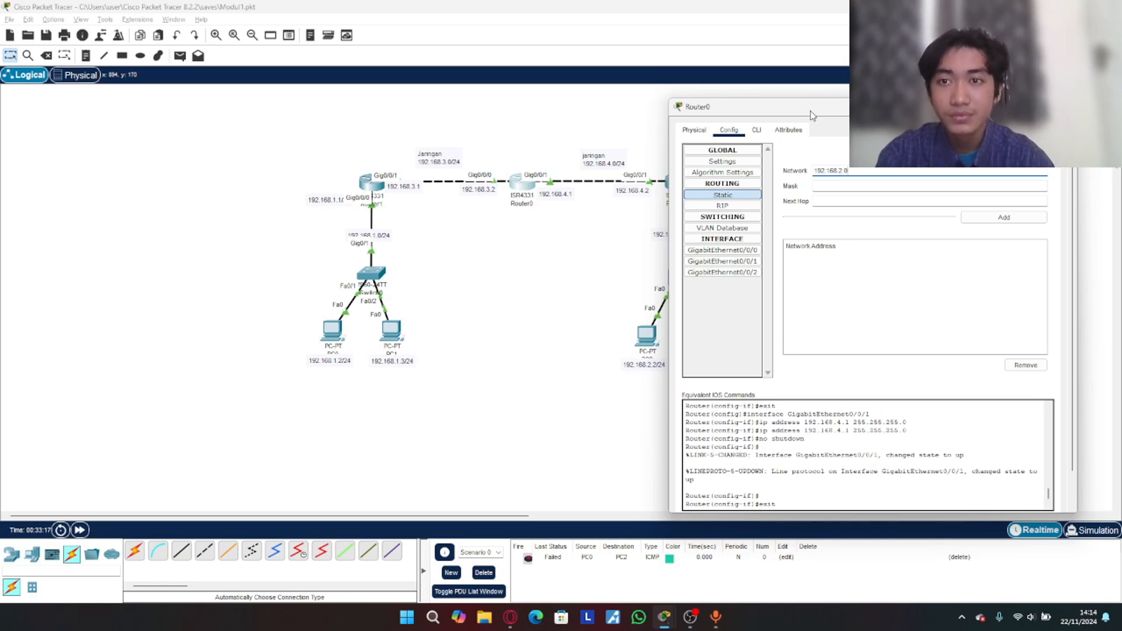
{"action": "left_click", "coordinate": [842, 187]}
{"action": "type", "text": "25"}
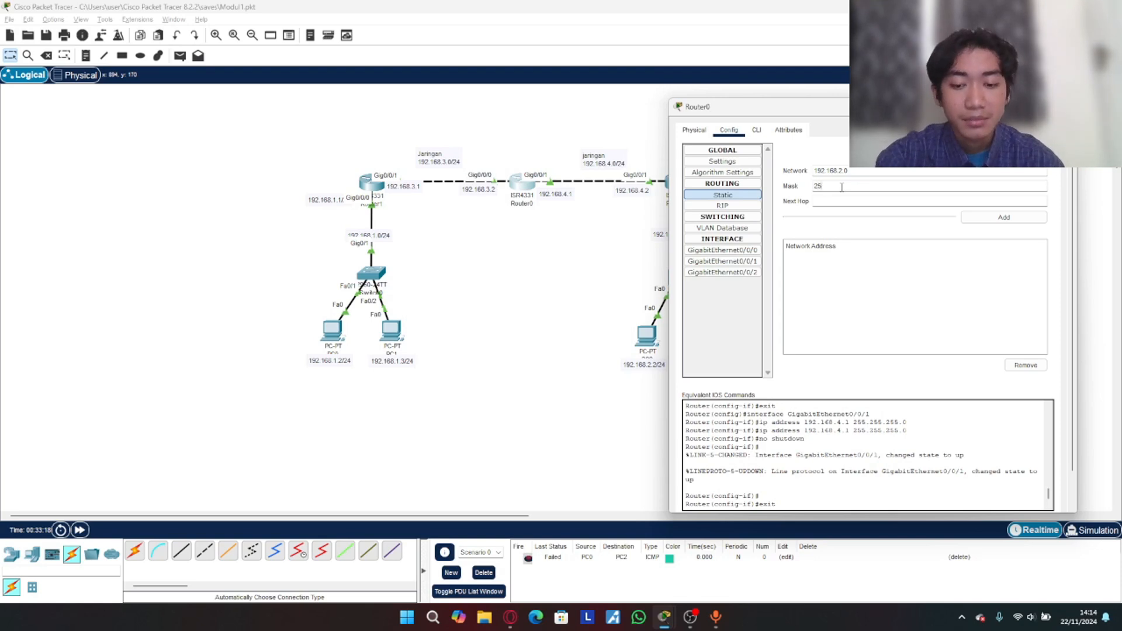
{"action": "type", "text": "5.255.255."}
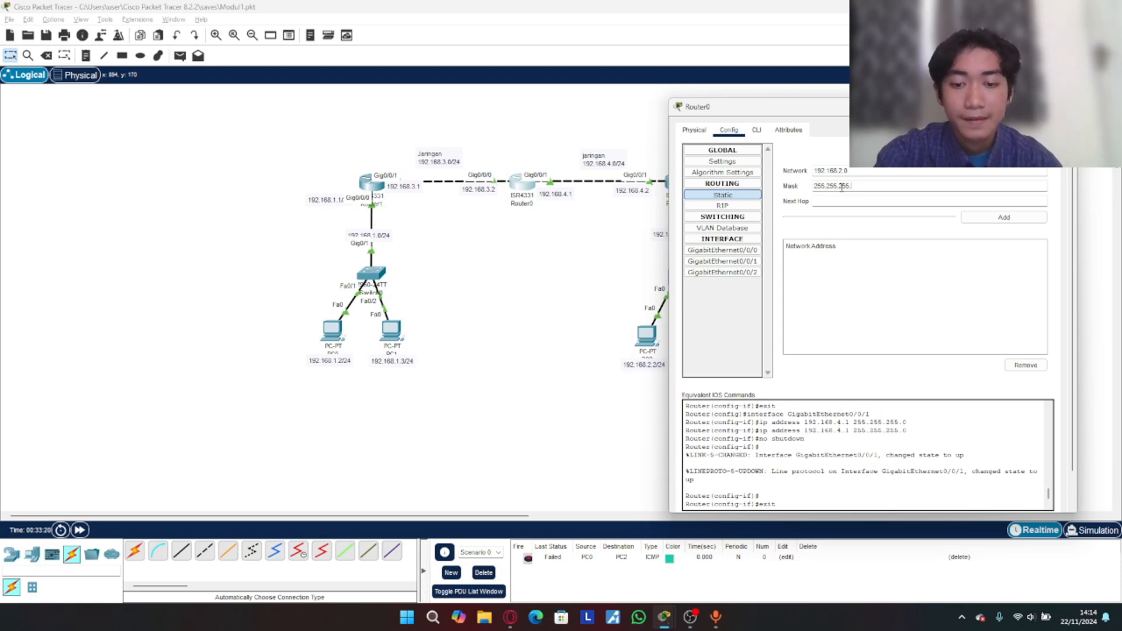
{"action": "type", "text": "0"}
{"action": "key", "text": "Tab"}
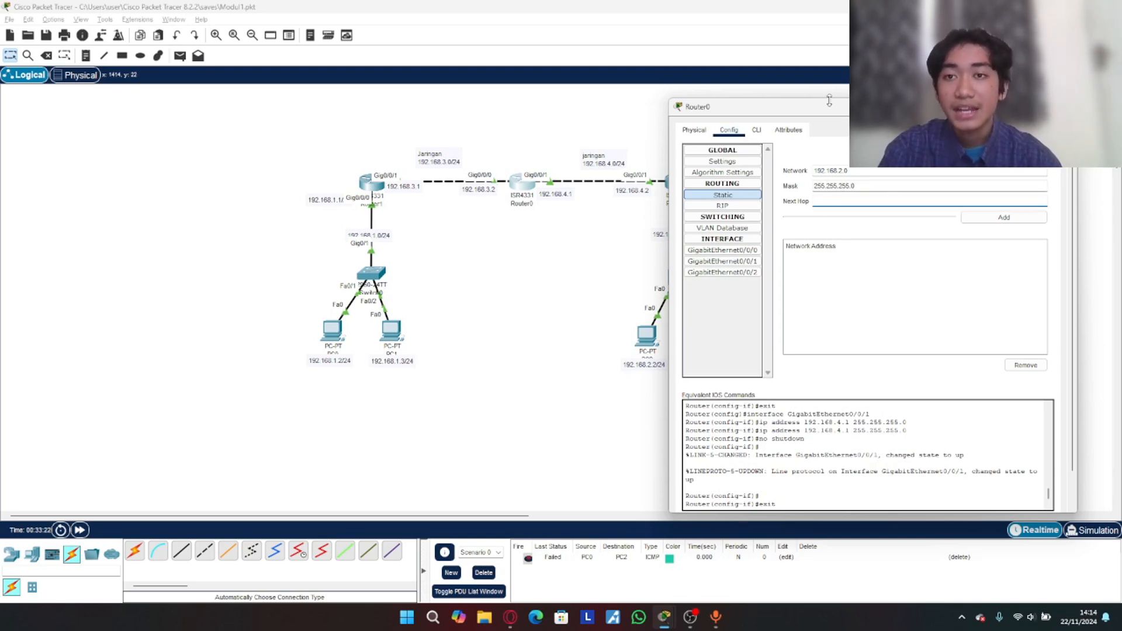
Set the Router0 route's next hop to 192.168.4.2 and add the route
{"action": "left_click", "coordinate": [827, 93]}
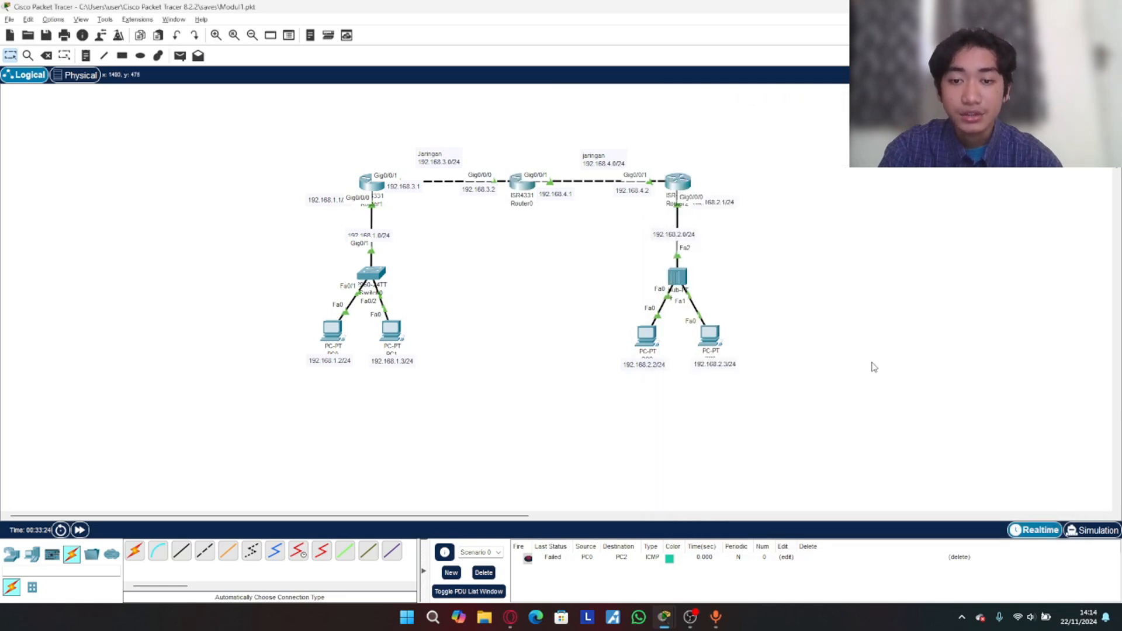
{"action": "mouse_move", "coordinate": [664, 616]}
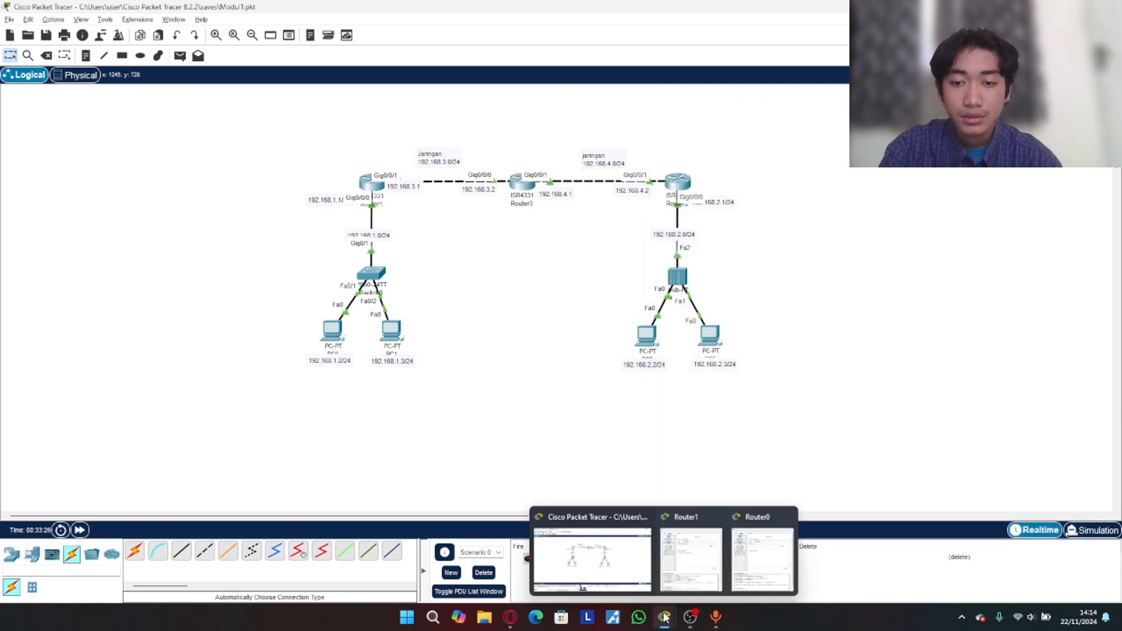
{"action": "left_click", "coordinate": [690, 556]}
{"action": "left_click_drag", "start_coordinate": [830, 106], "coordinate": [317, 95]}
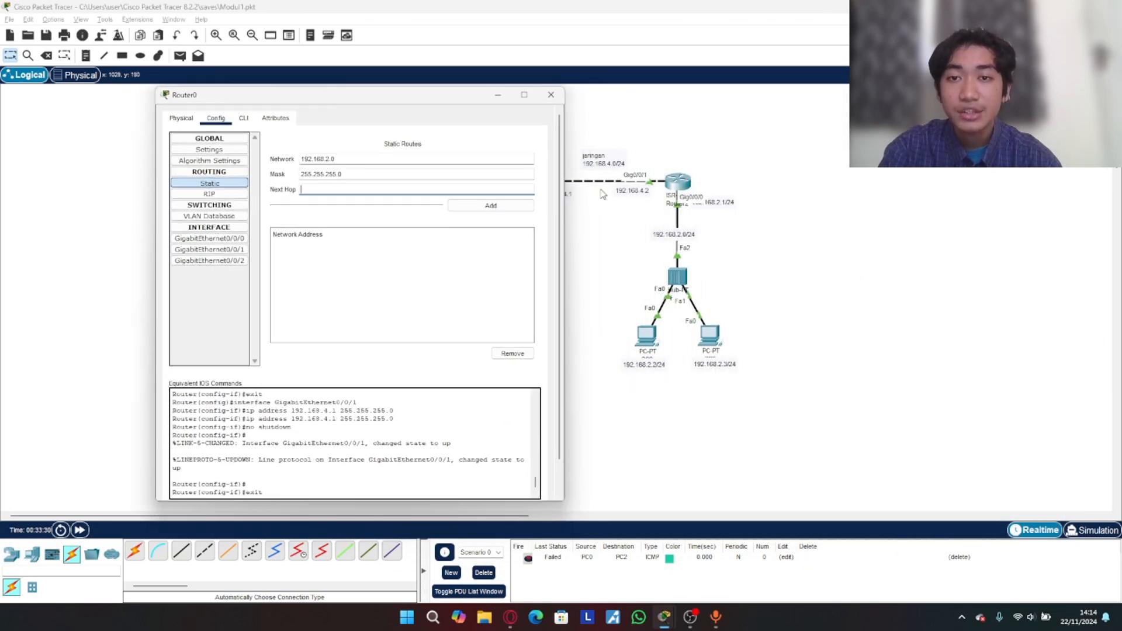
{"action": "left_click", "coordinate": [363, 188]}
{"action": "type", "text": "192.168.4.2"}
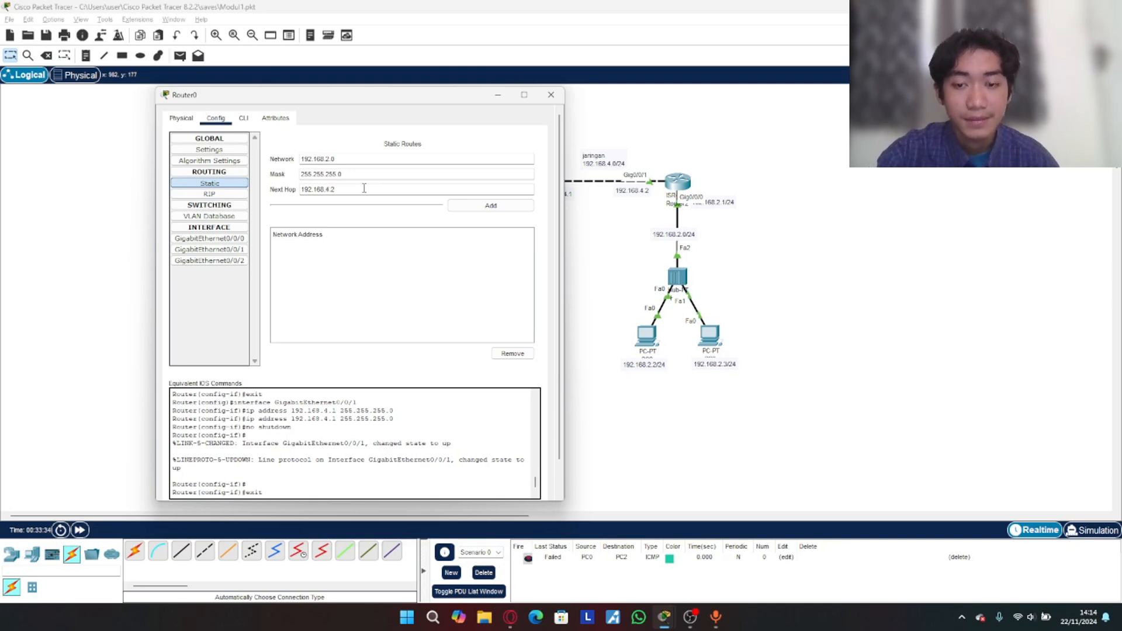
{"action": "left_click", "coordinate": [491, 210]}
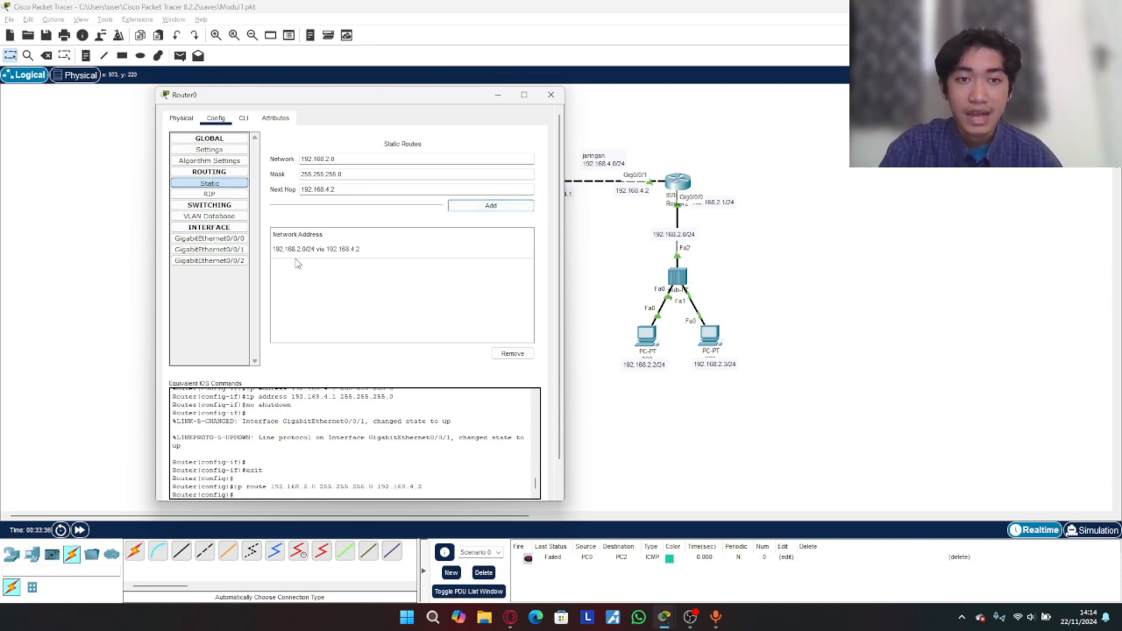
{"action": "left_click_drag", "start_coordinate": [367, 97], "coordinate": [915, 93]}
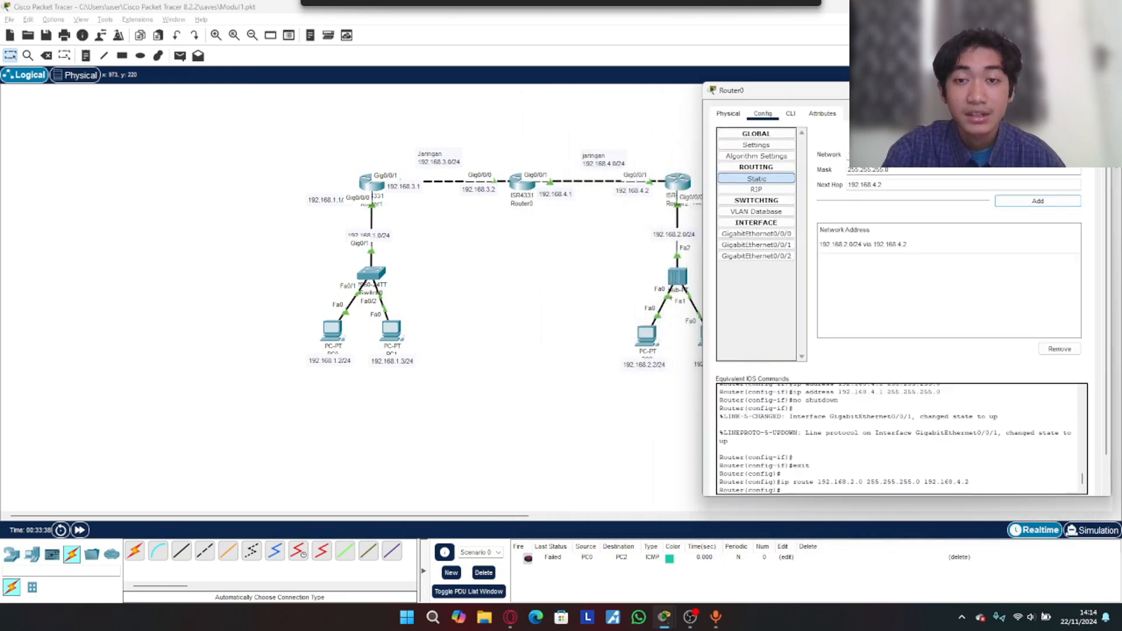
{"action": "left_click", "coordinate": [577, 287]}
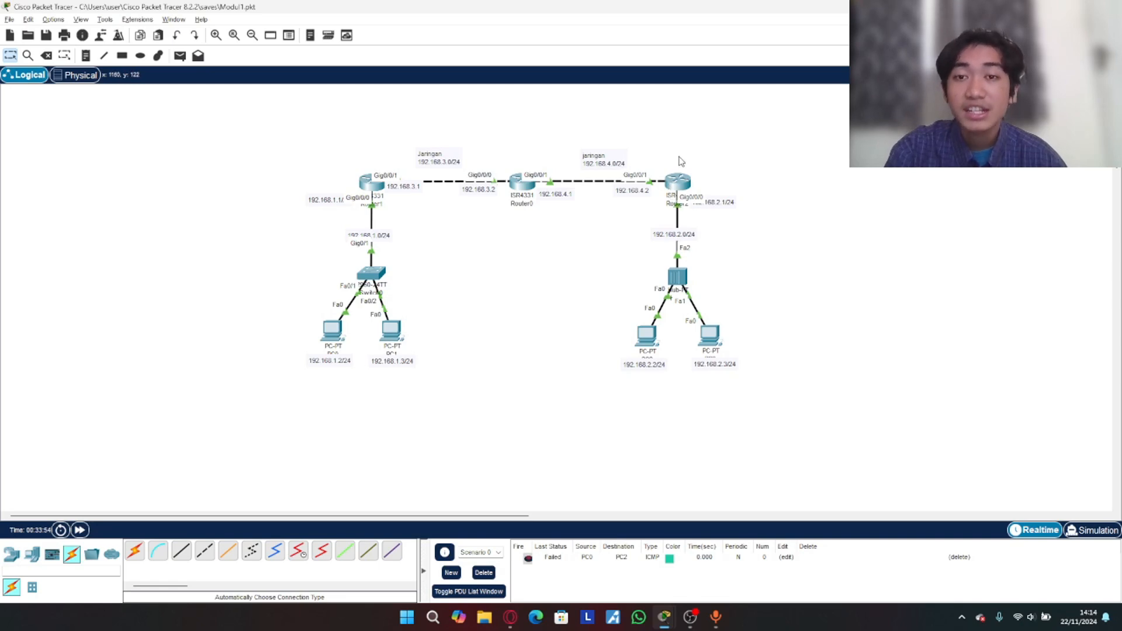
Add a second static route on Router0 to network 192.168.1.0, mask 255.255.255.0, with next hop 192.168.3.1
{"action": "left_click", "coordinate": [679, 182]}
{"action": "left_click_drag", "start_coordinate": [826, 114], "coordinate": [859, 112]}
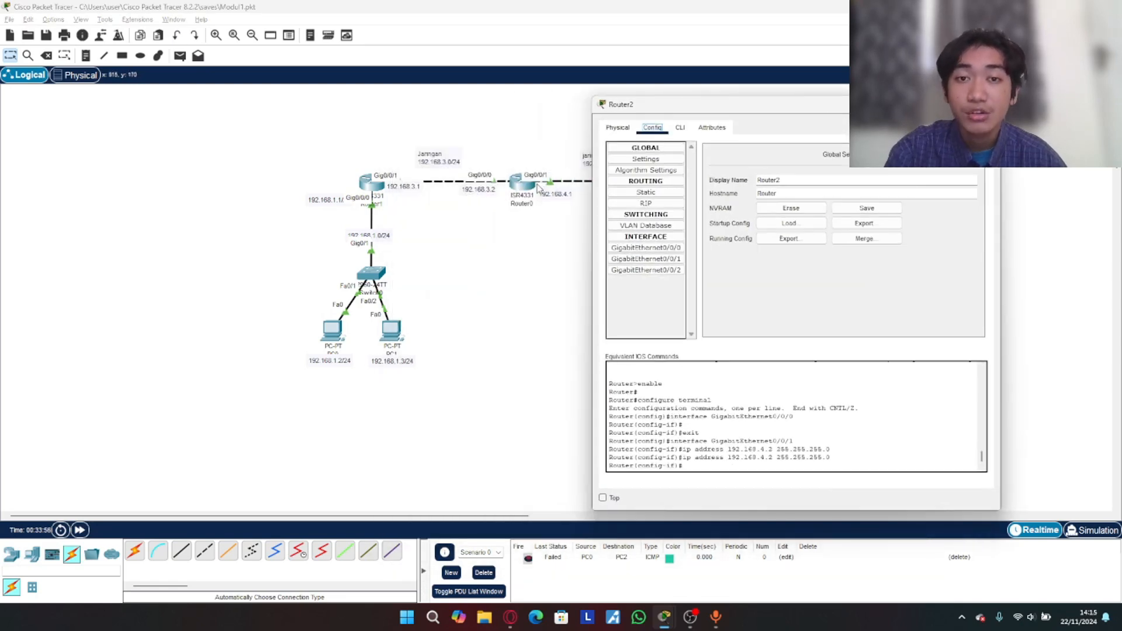
{"action": "left_click", "coordinate": [527, 184]}
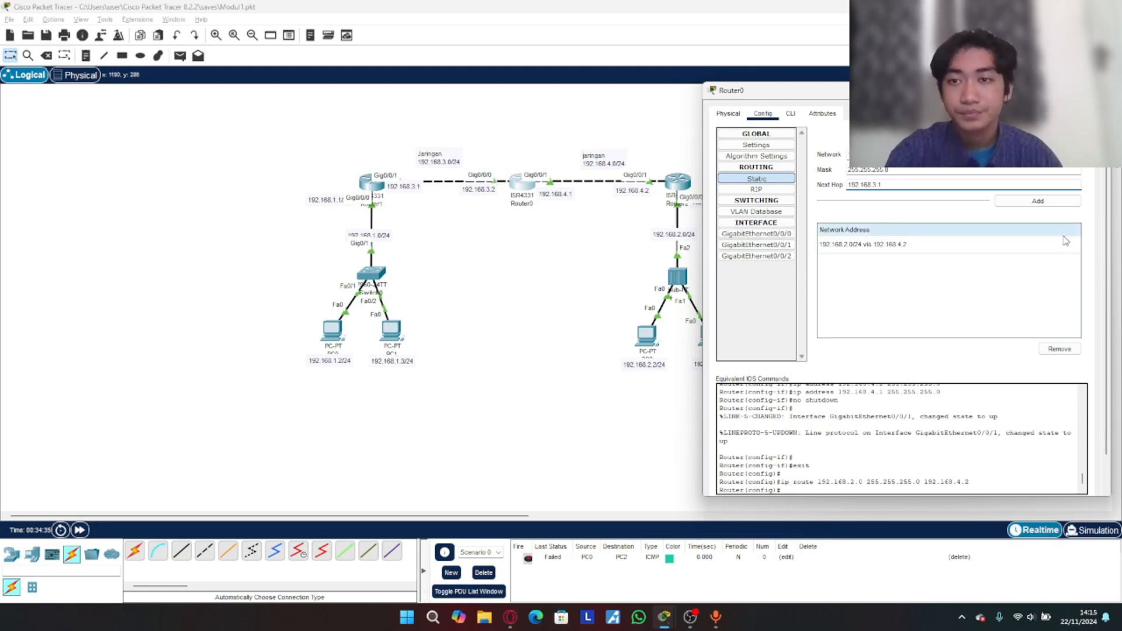
{"action": "left_click", "coordinate": [1038, 201]}
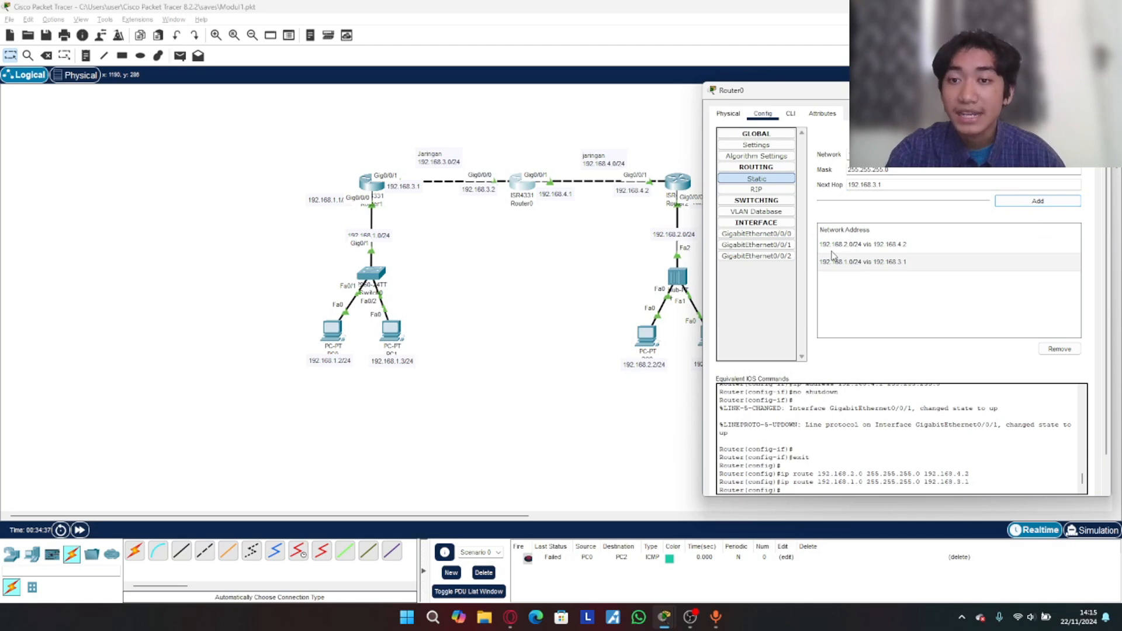
{"action": "left_click", "coordinate": [1098, 90]}
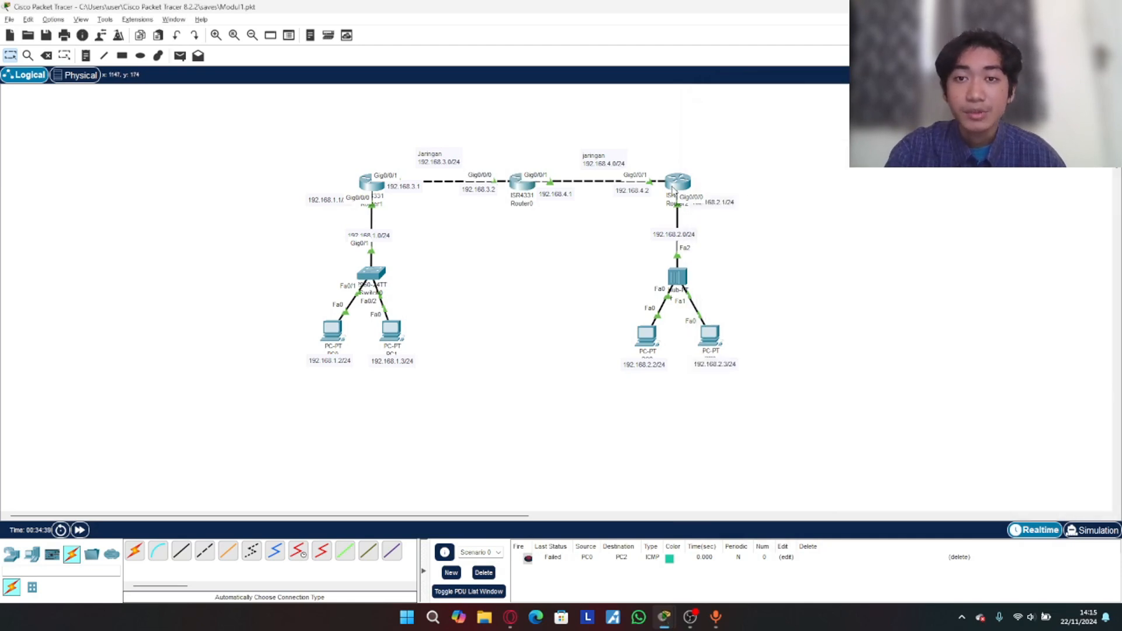
Add a static route on Router2 to network 192.168.1.0, mask 255.255.255.0, with next hop 192.168.4.1
{"action": "left_click", "coordinate": [676, 179]}
{"action": "left_click", "coordinate": [655, 194]}
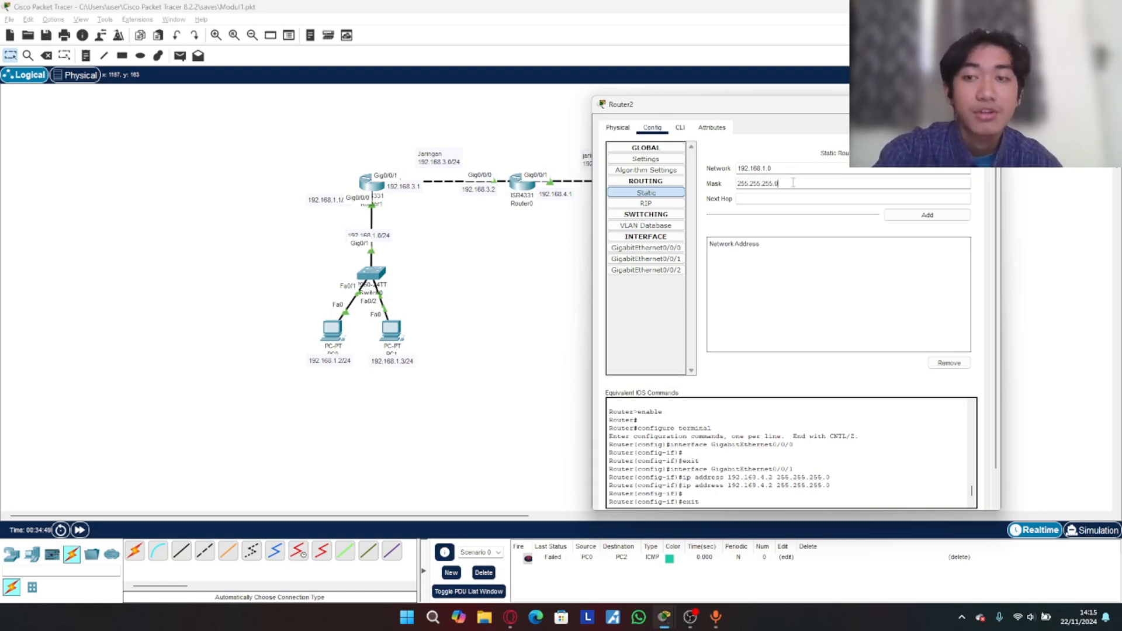
{"action": "left_click", "coordinate": [778, 199]}
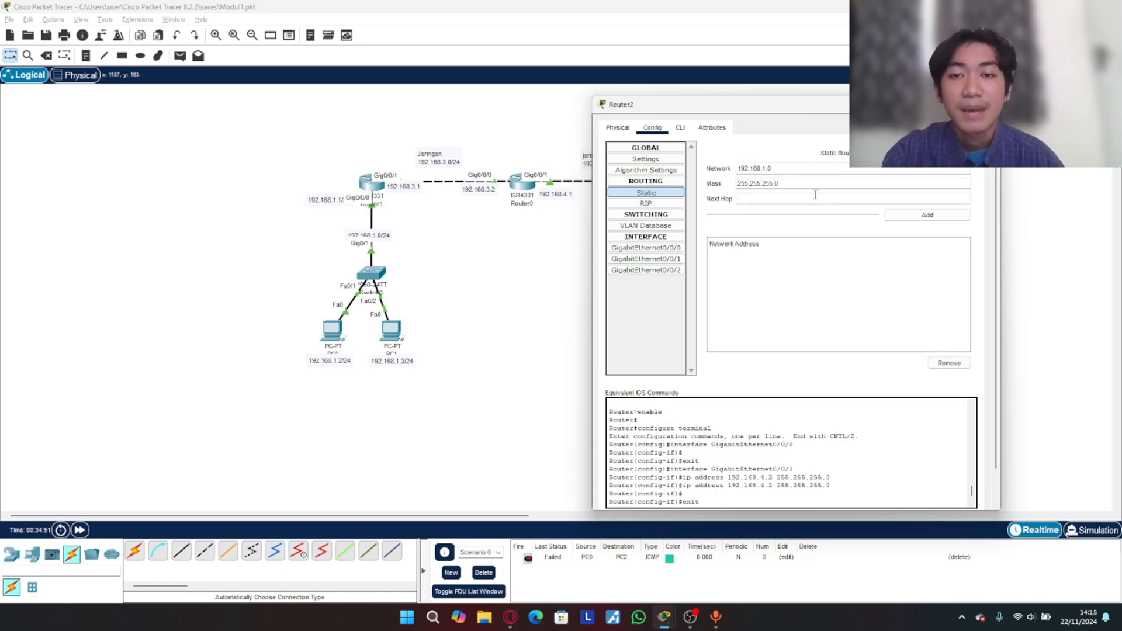
{"action": "left_click_drag", "start_coordinate": [766, 107], "coordinate": [848, 110]}
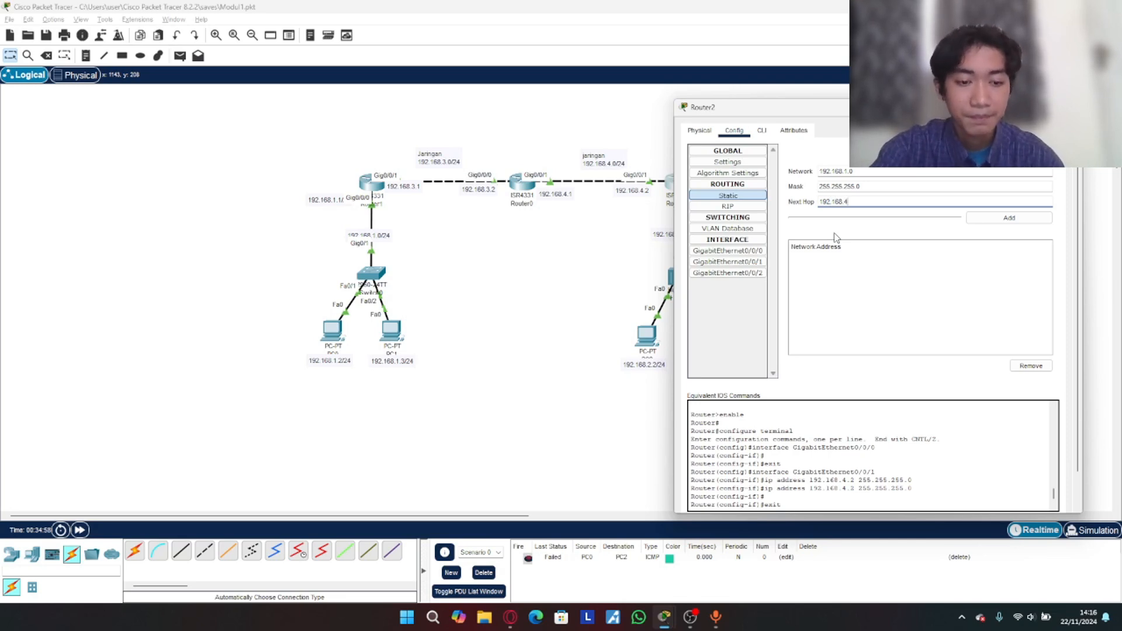
{"action": "left_click", "coordinate": [1010, 217]}
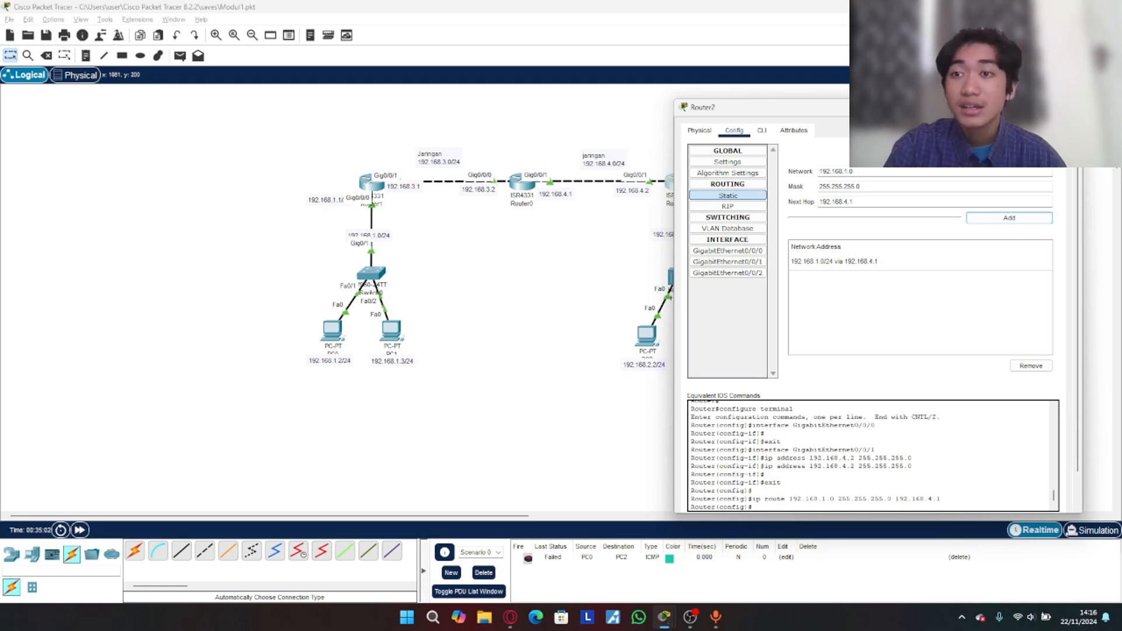
{"action": "left_click", "coordinate": [1068, 107]}
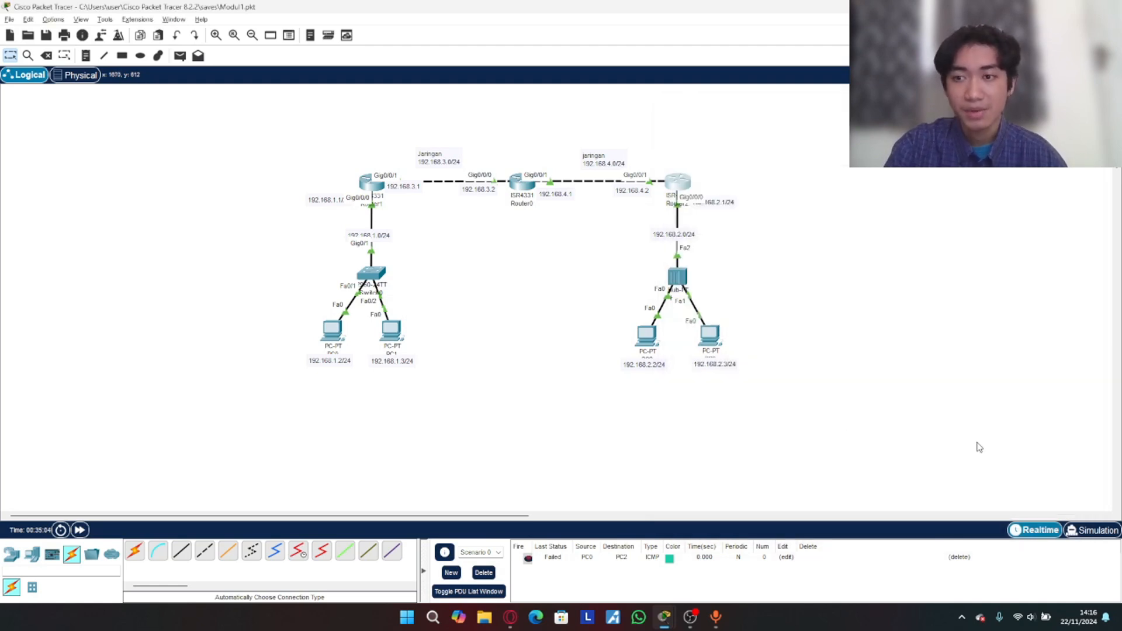
Switch to simulation mode and delete the existing PDU scenario from PC0 to PC2
{"action": "left_click", "coordinate": [1095, 531]}
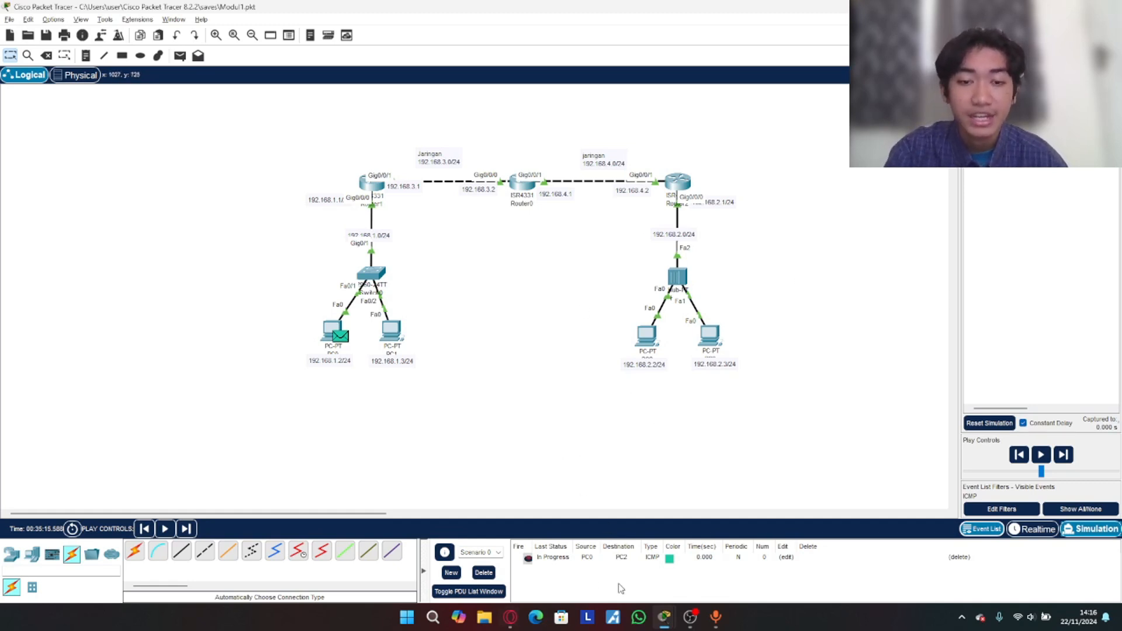
{"action": "left_click", "coordinate": [493, 575]}
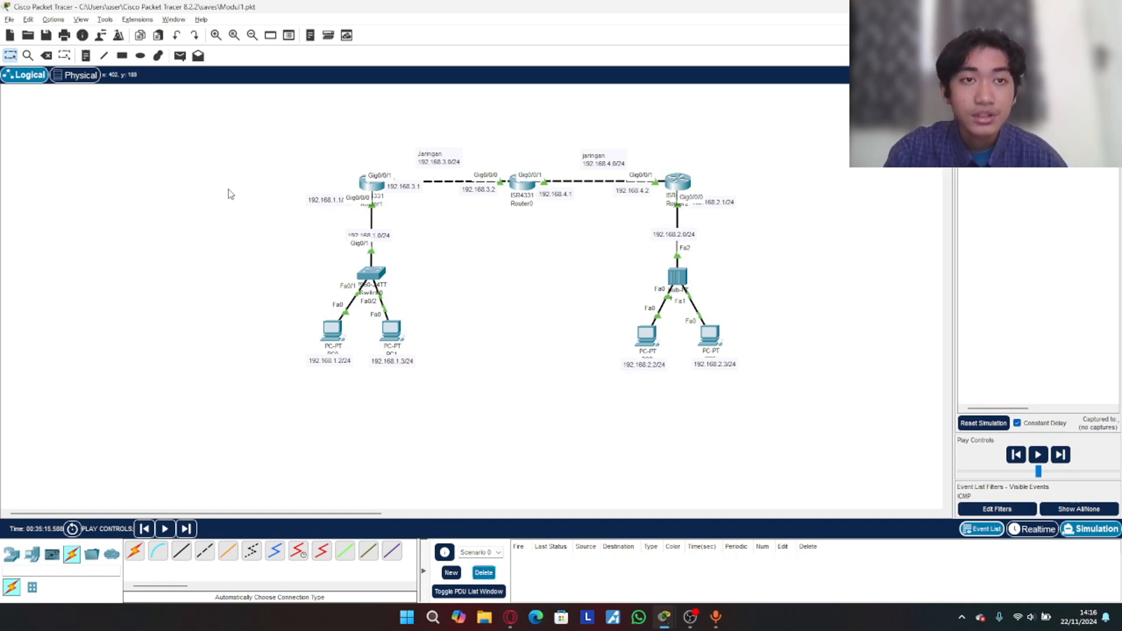
Ping 192.168.2.2 from PC0's command prompt and return to the topology
{"action": "left_click", "coordinate": [333, 332]}
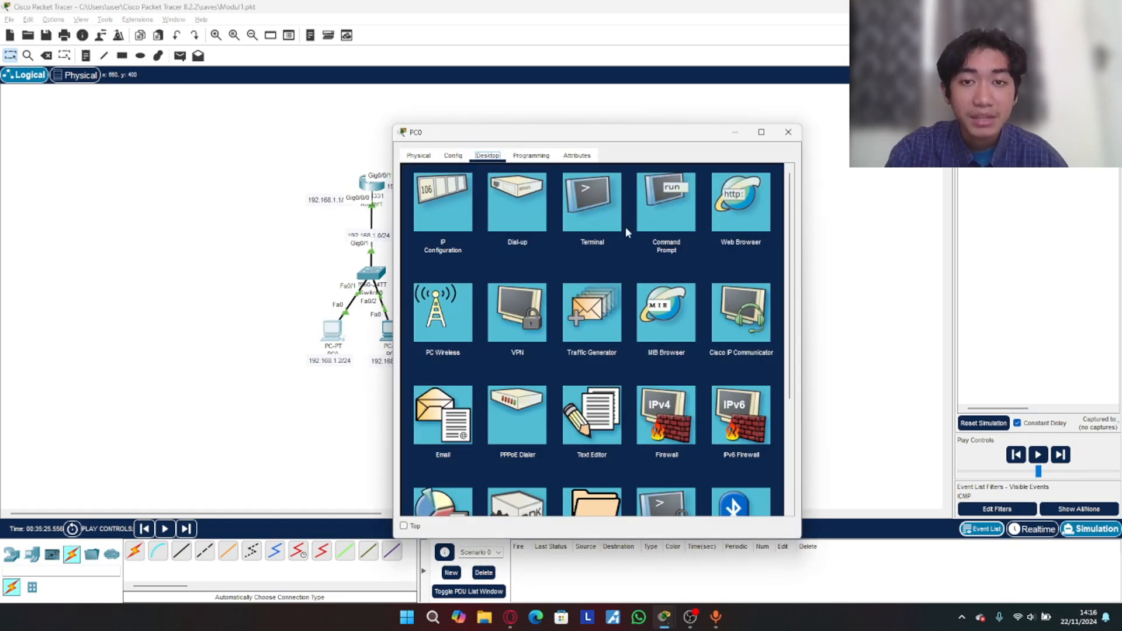
{"action": "left_click", "coordinate": [663, 199]}
{"action": "left_click_drag", "start_coordinate": [620, 145], "coordinate": [380, 120]}
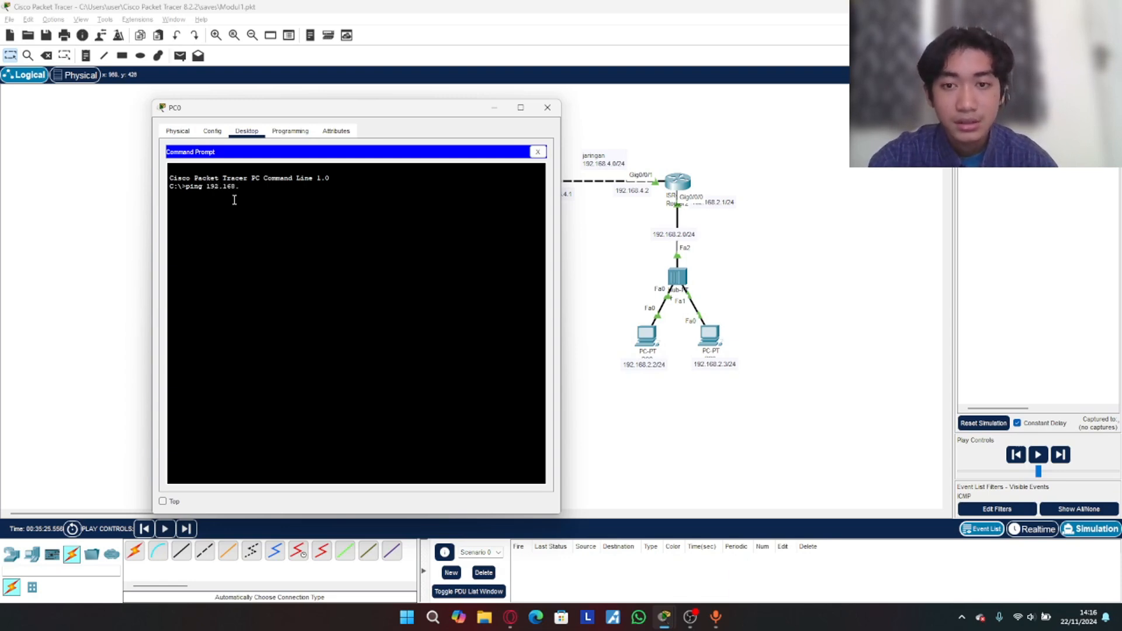
{"action": "key", "text": "Return"}
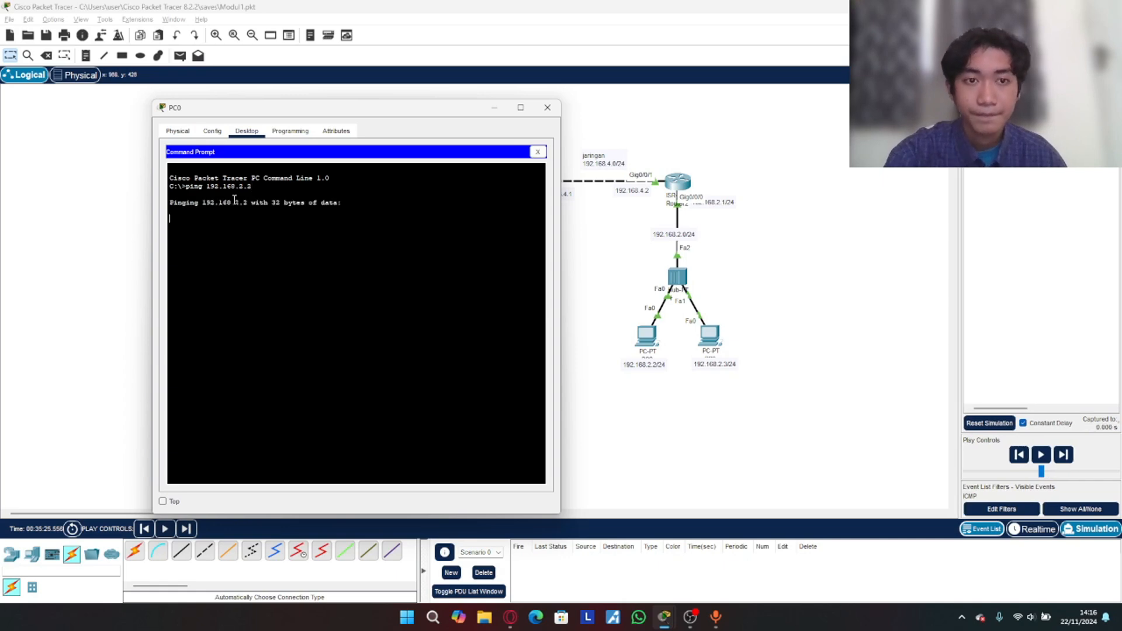
{"action": "left_click", "coordinate": [501, 108]}
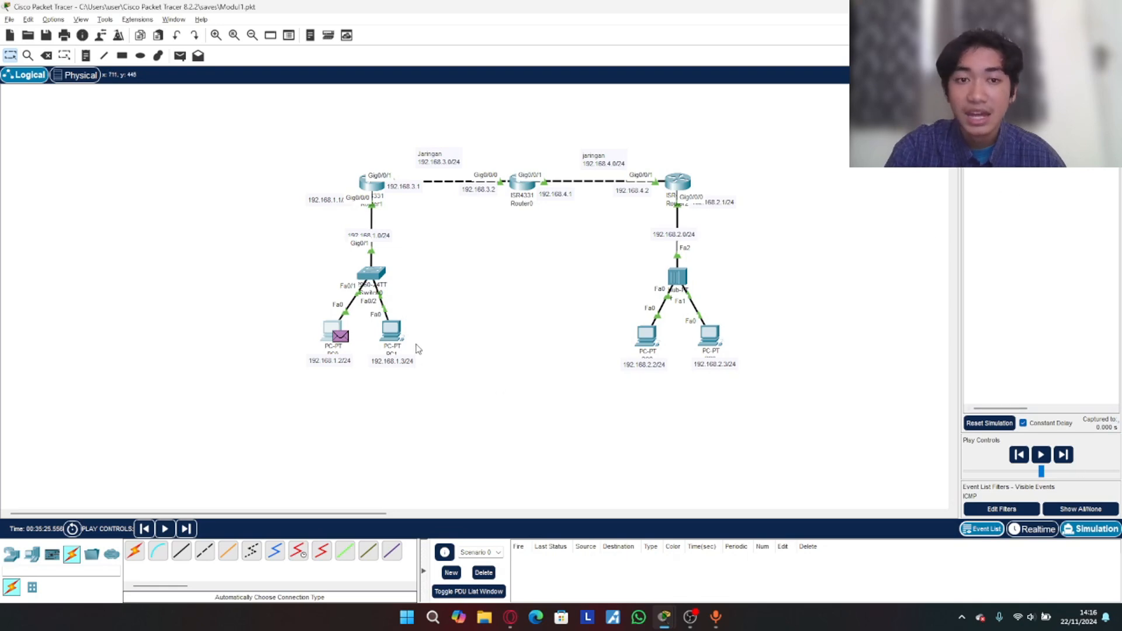
Advance the simulation event by event to trace PC0's first two ping requests through Switch0, Router1 and Router0
{"action": "left_click", "coordinate": [1065, 459]}
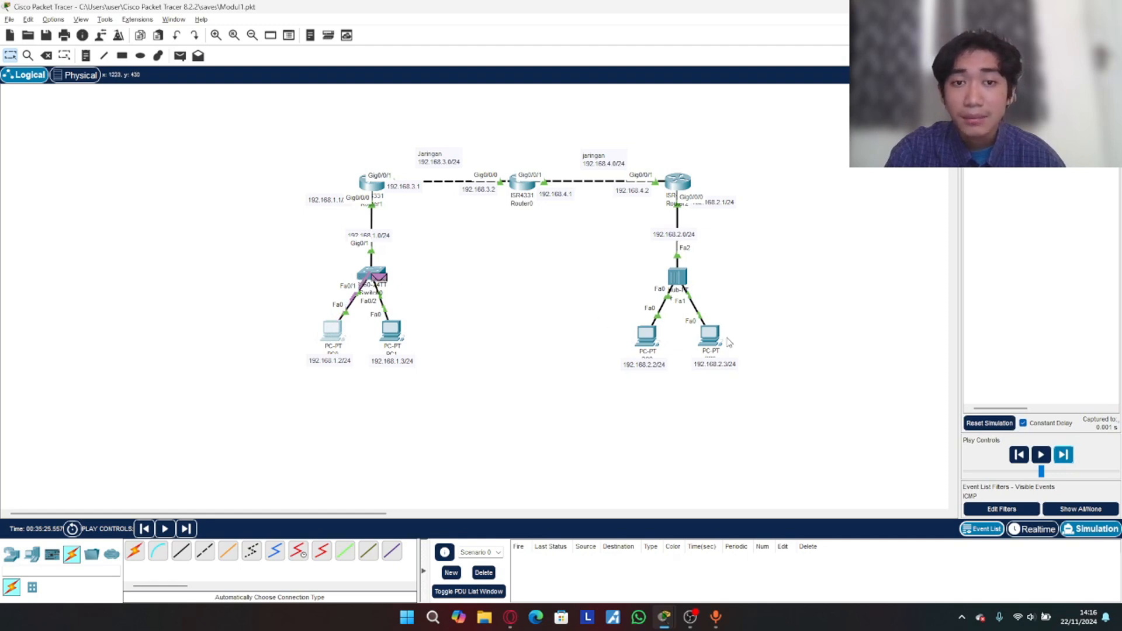
{"action": "left_click", "coordinate": [1069, 459]}
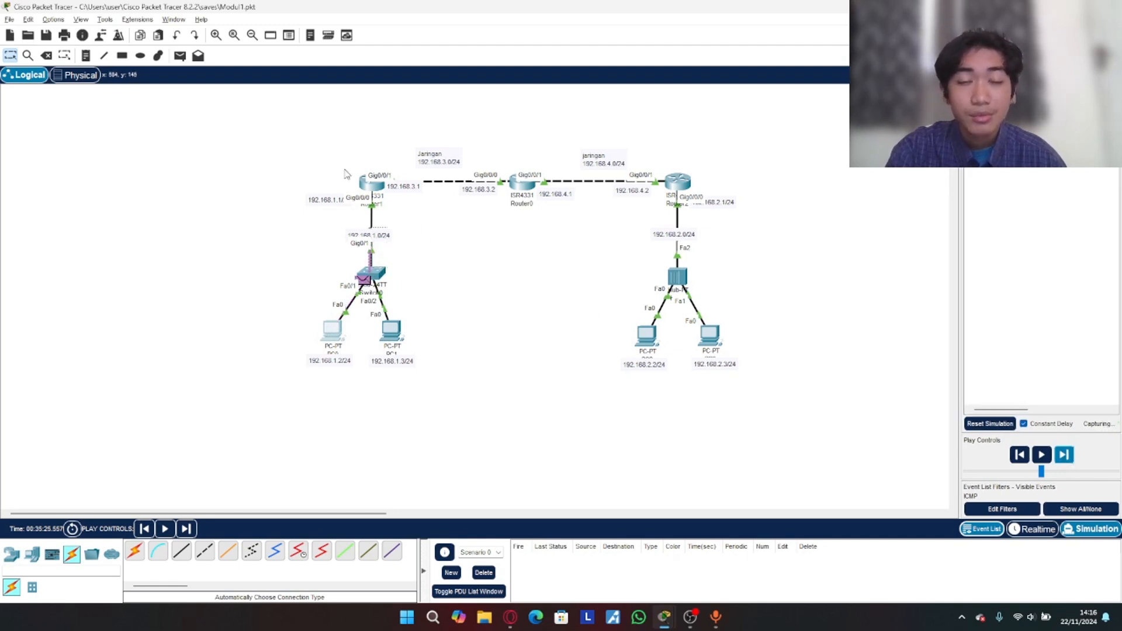
{"action": "left_click", "coordinate": [1065, 458]}
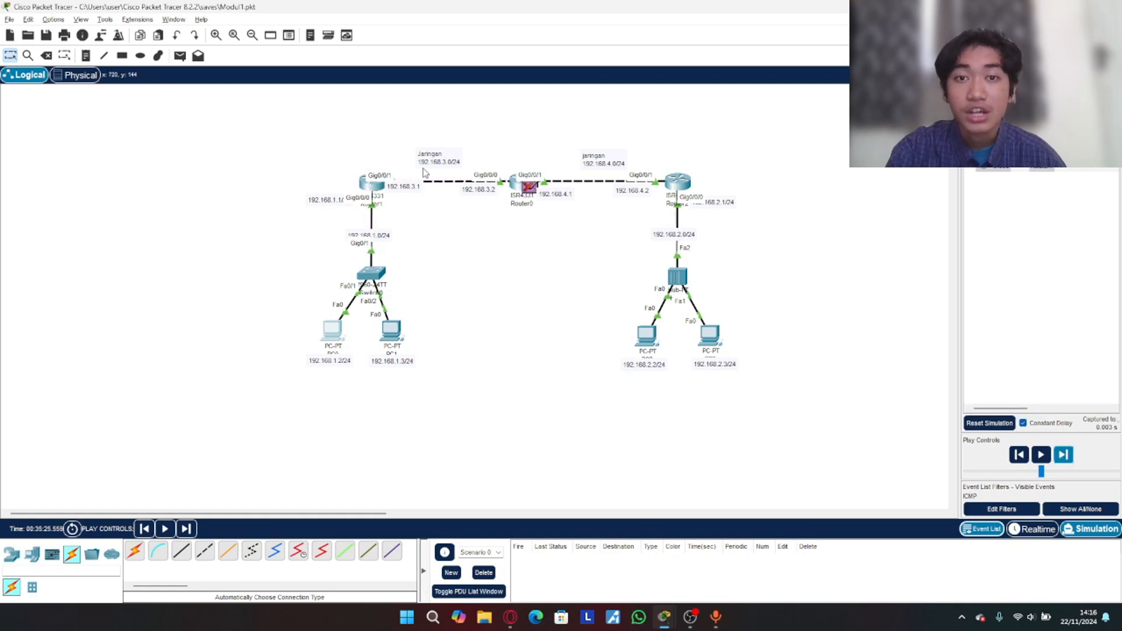
{"action": "left_click", "coordinate": [1064, 455]}
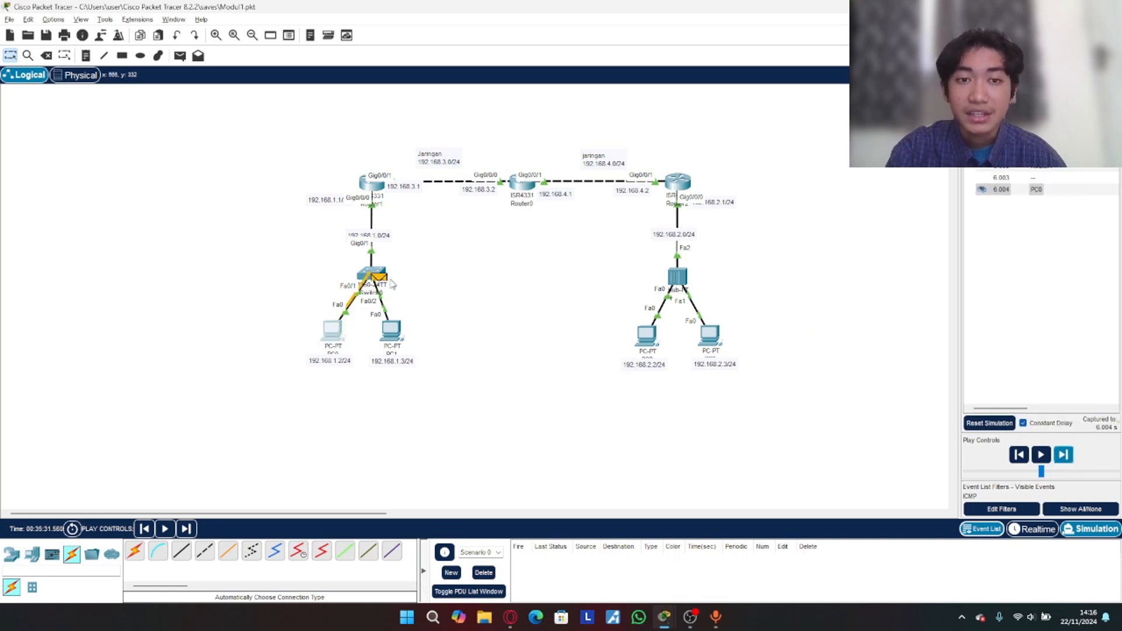
{"action": "left_click", "coordinate": [1064, 456]}
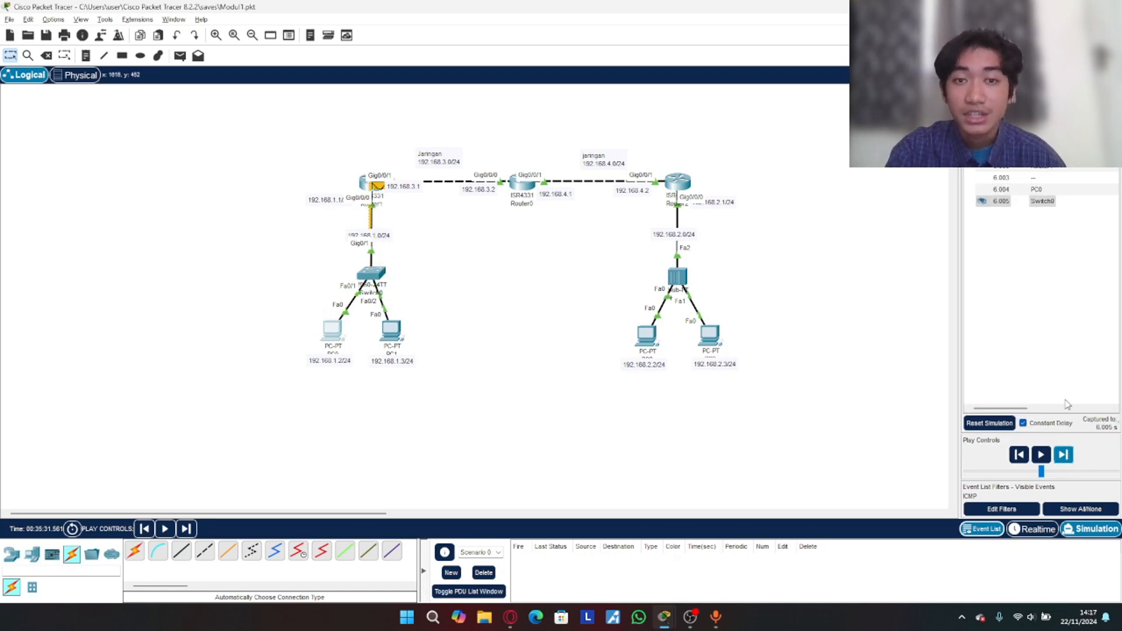
{"action": "left_click", "coordinate": [1064, 456]}
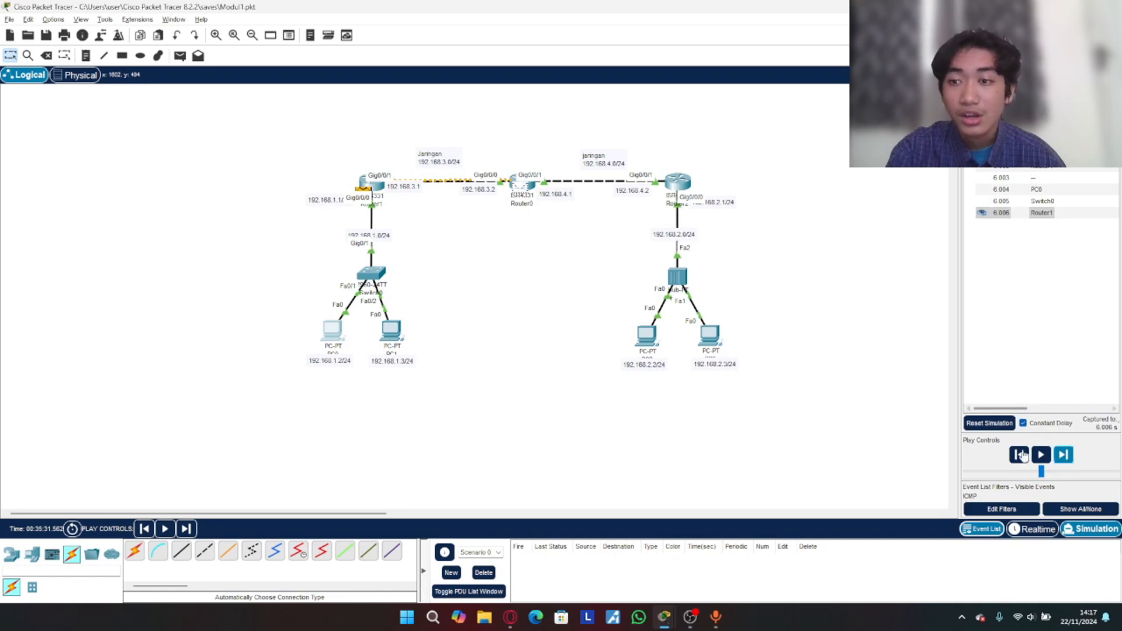
{"action": "left_click", "coordinate": [1064, 454]}
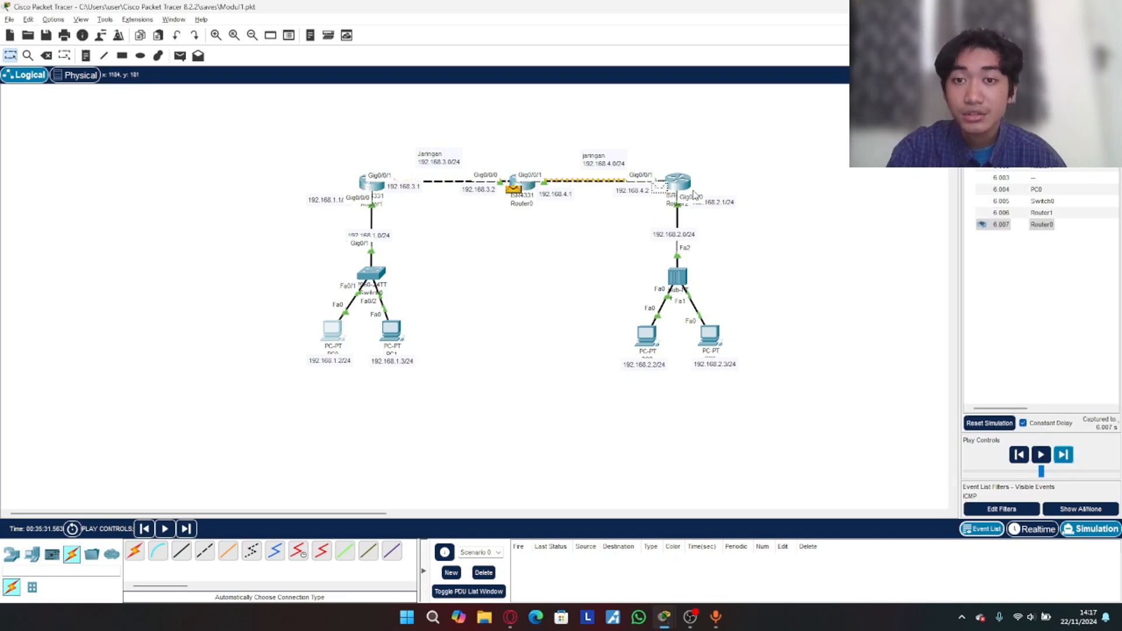
Advance the simulation event by event to trace PC0's third ping request across all three routers and the hub to PC2
{"action": "left_click", "coordinate": [1064, 456]}
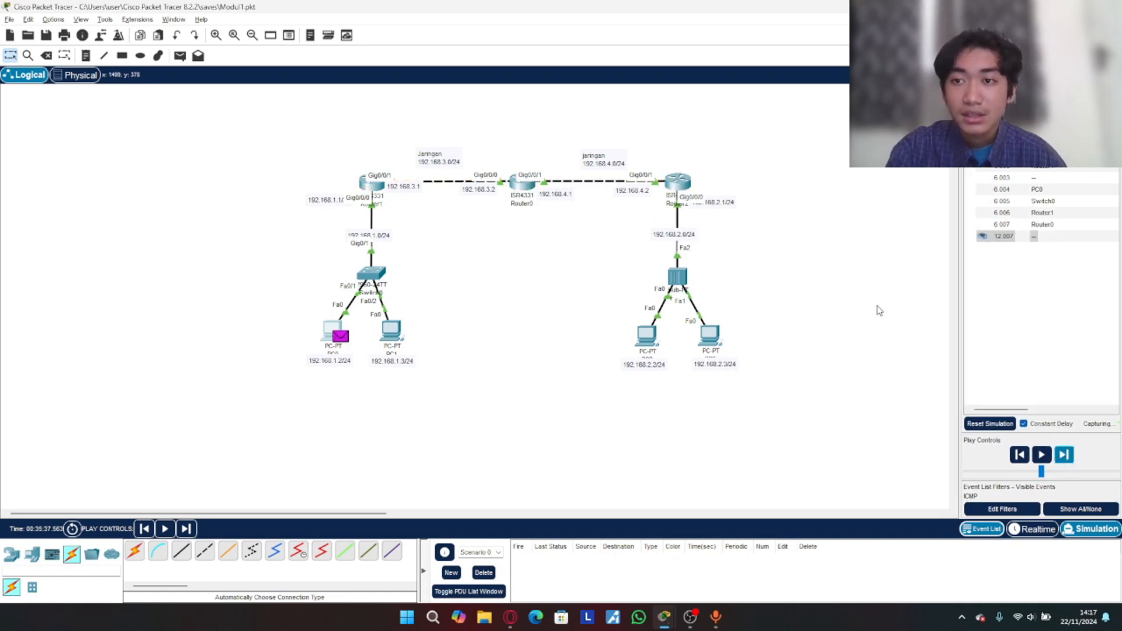
{"action": "left_click", "coordinate": [1064, 455]}
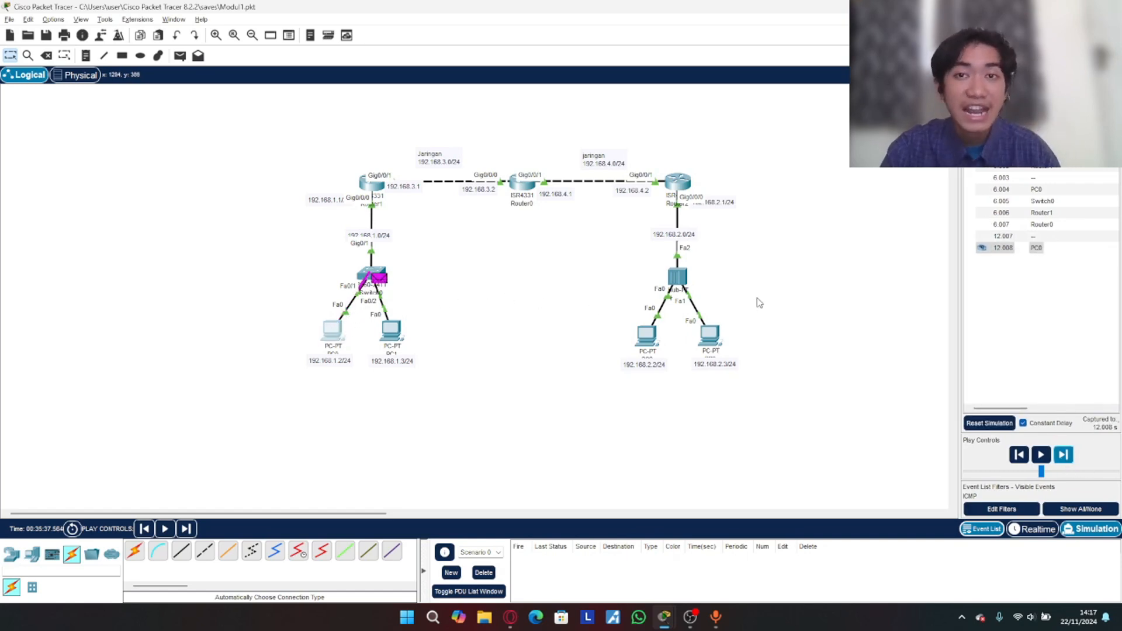
{"action": "left_click", "coordinate": [1064, 459]}
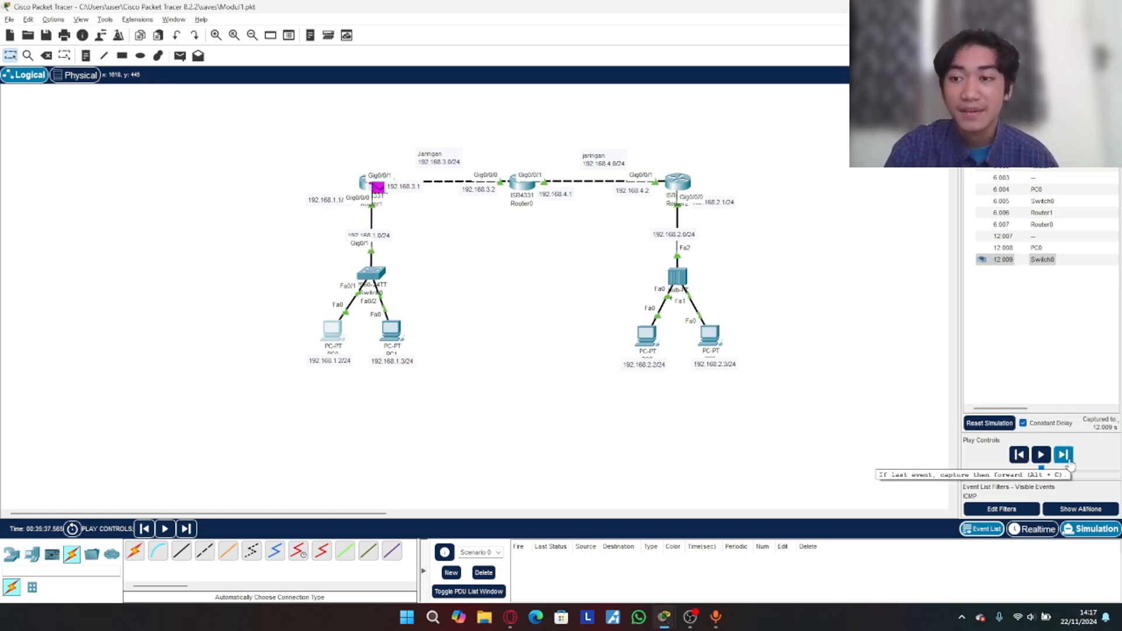
{"action": "left_click", "coordinate": [1064, 459]}
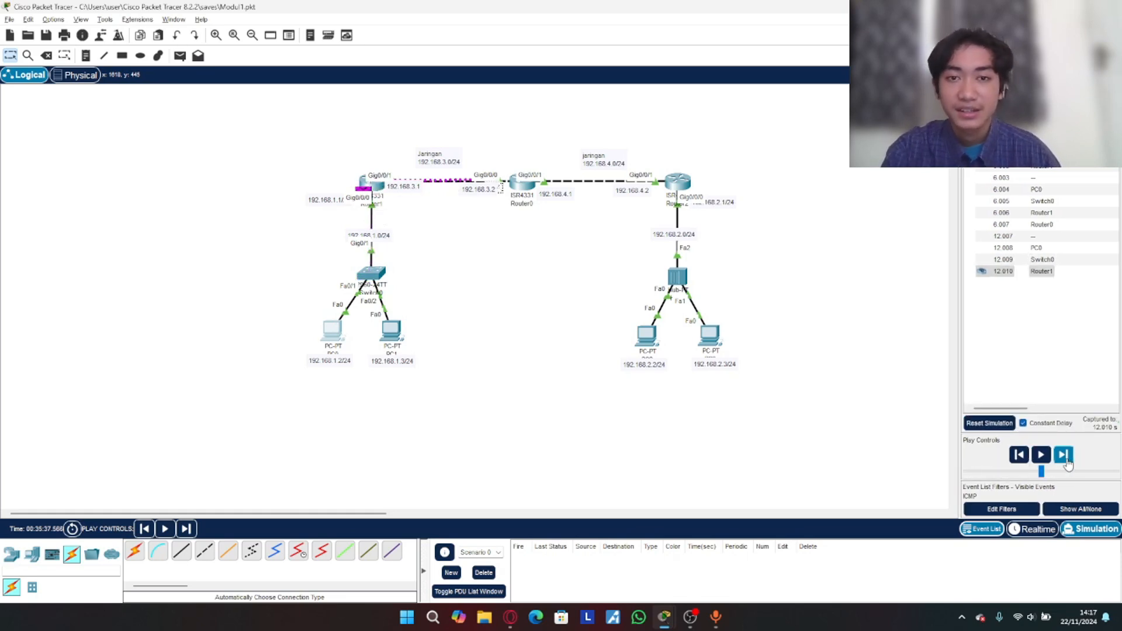
{"action": "left_click", "coordinate": [1064, 459]}
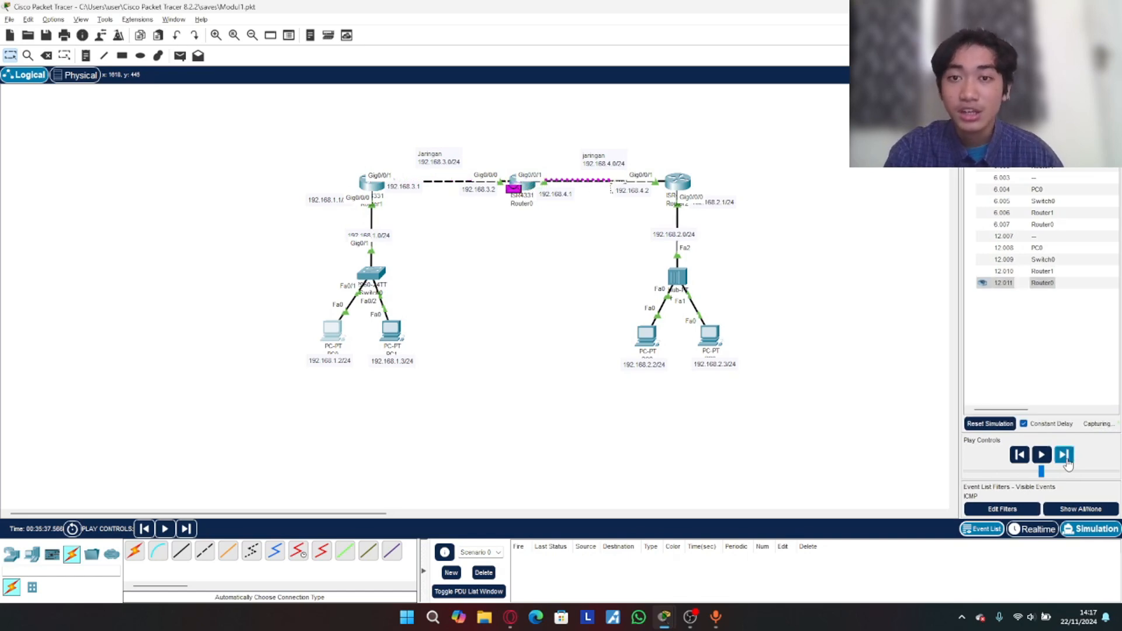
{"action": "left_click", "coordinate": [1064, 458]}
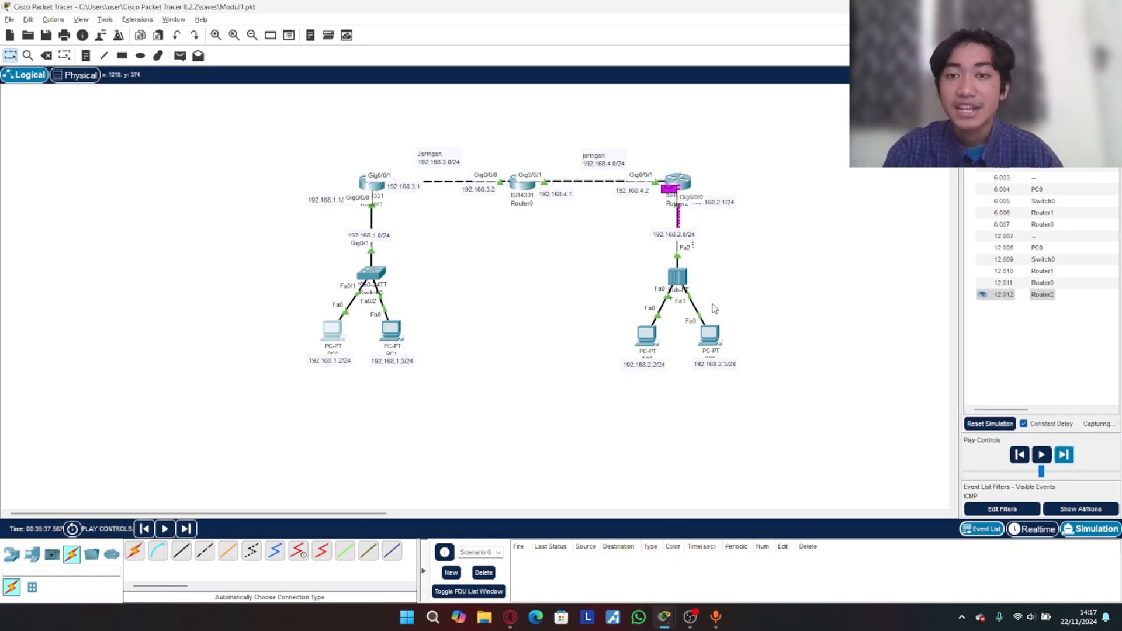
{"action": "left_click", "coordinate": [1065, 460]}
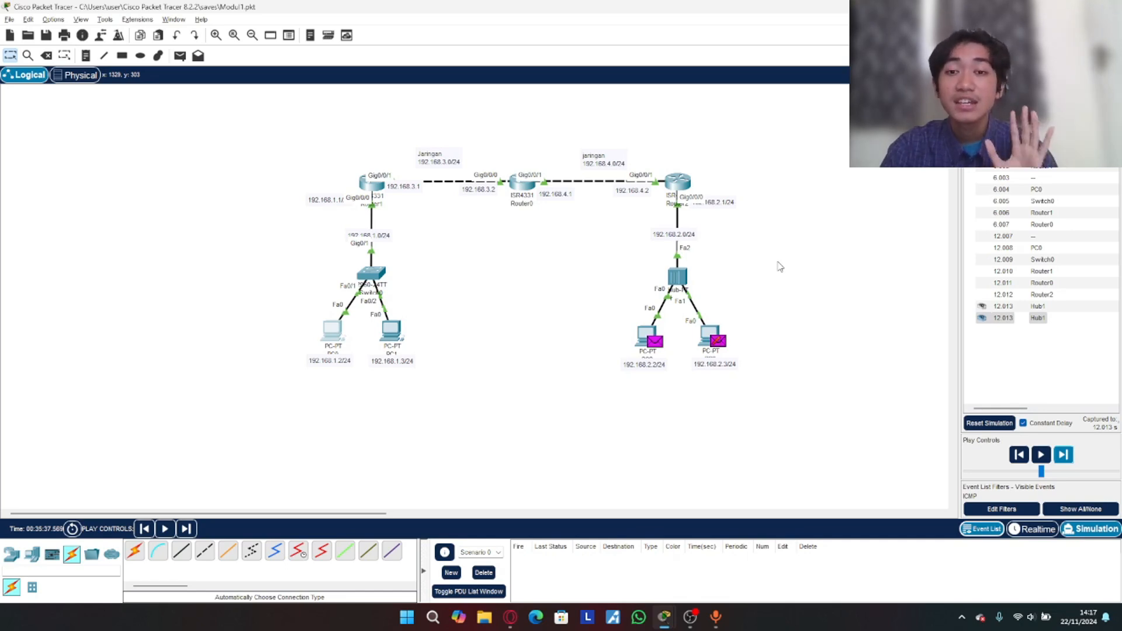
Advance the simulation event by event to trace the ping reply from PC2 back to PC0
{"action": "left_click", "coordinate": [1064, 456]}
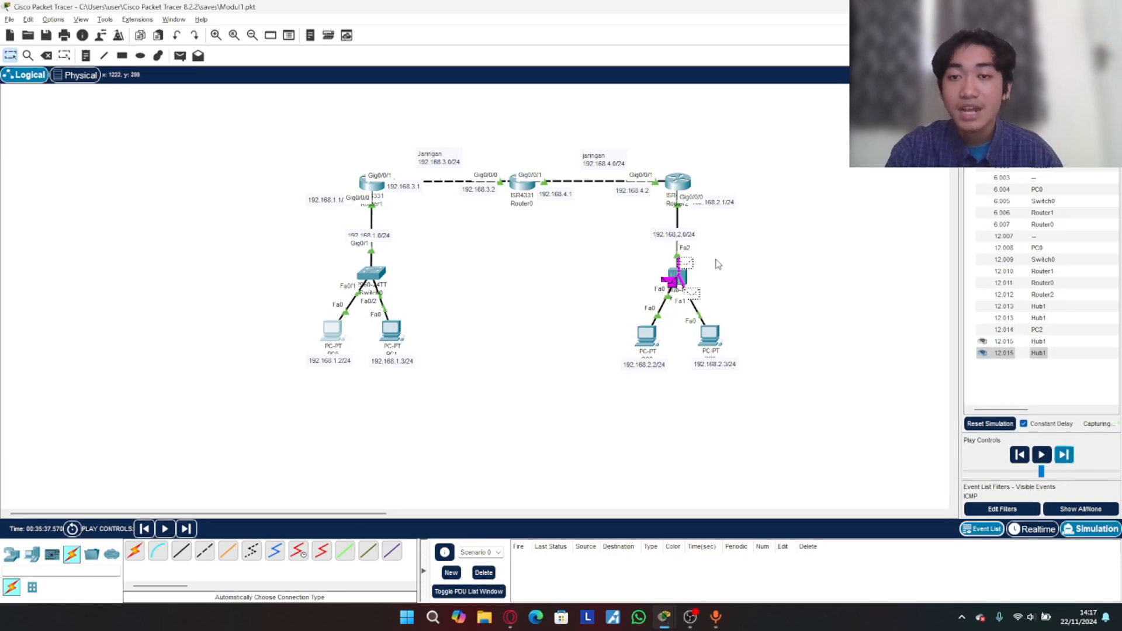
{"action": "left_click", "coordinate": [1064, 455]}
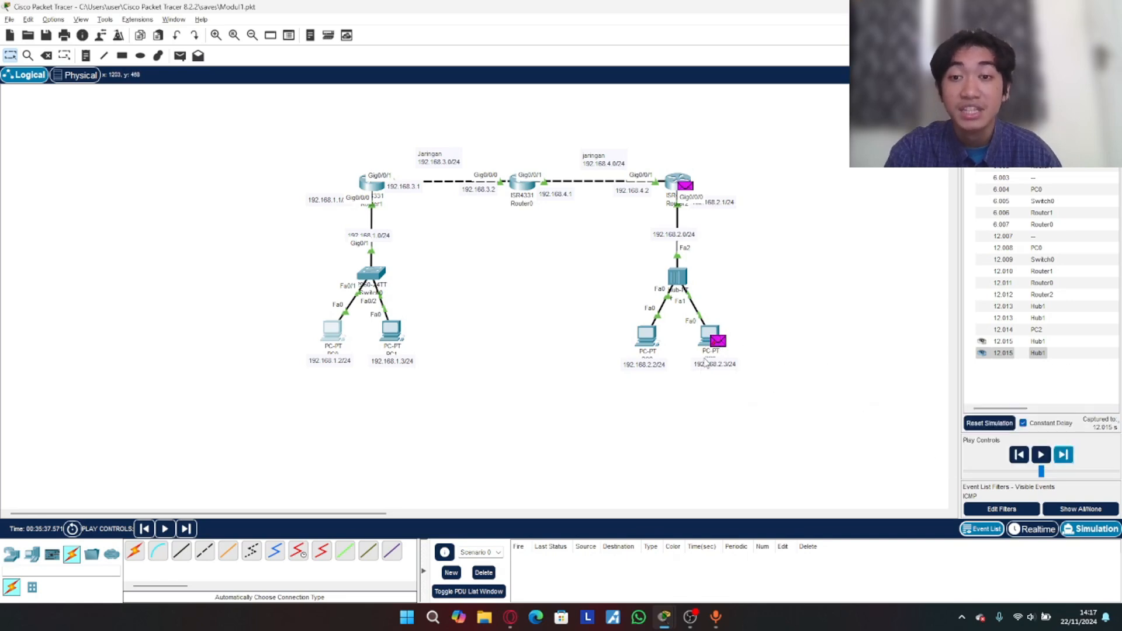
{"action": "left_click", "coordinate": [1064, 455]}
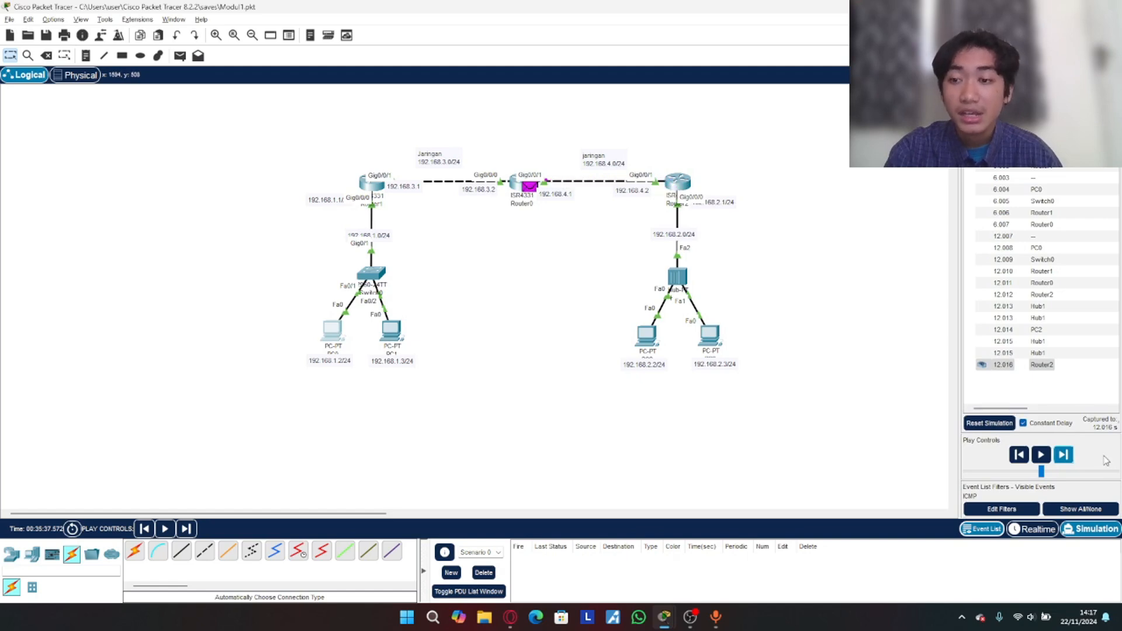
{"action": "left_click", "coordinate": [1065, 457]}
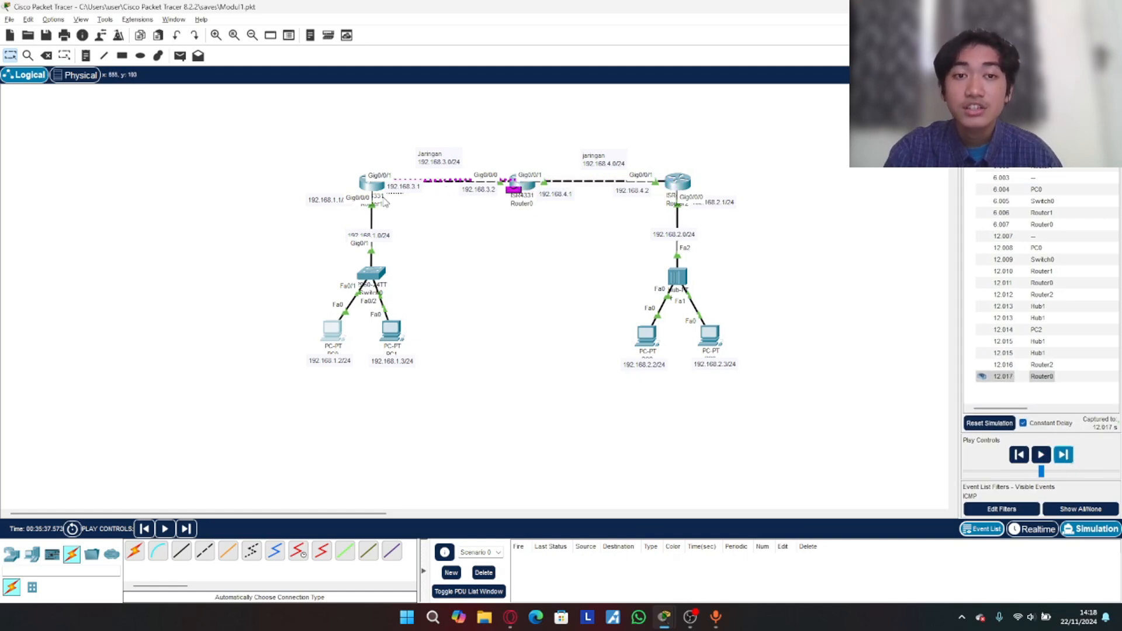
{"action": "left_click", "coordinate": [1064, 455]}
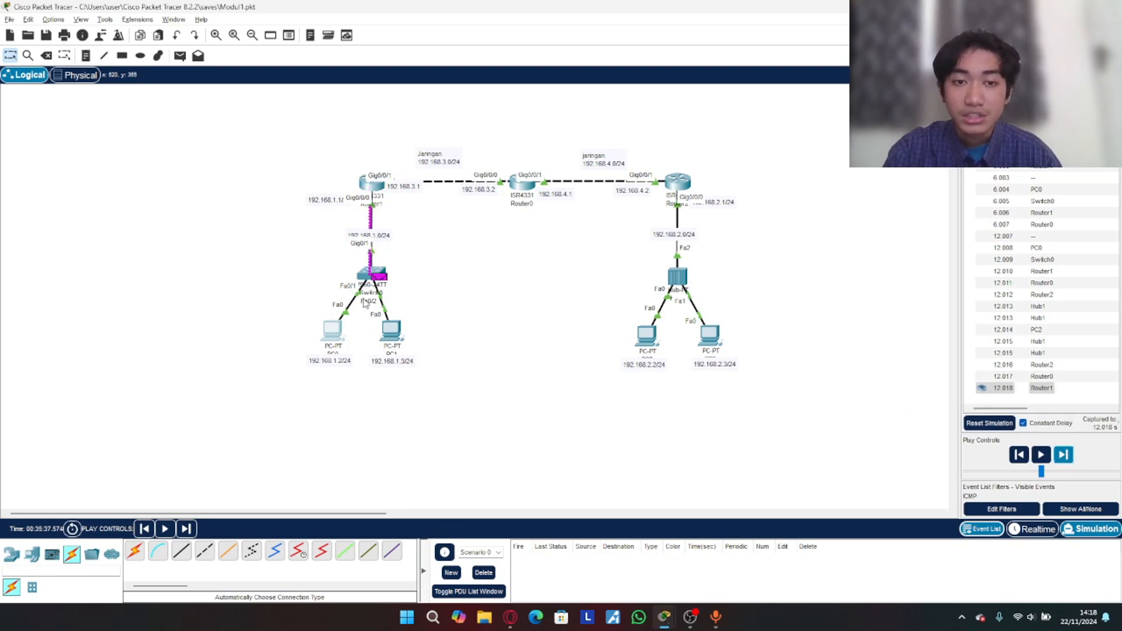
{"action": "left_click", "coordinate": [1064, 456]}
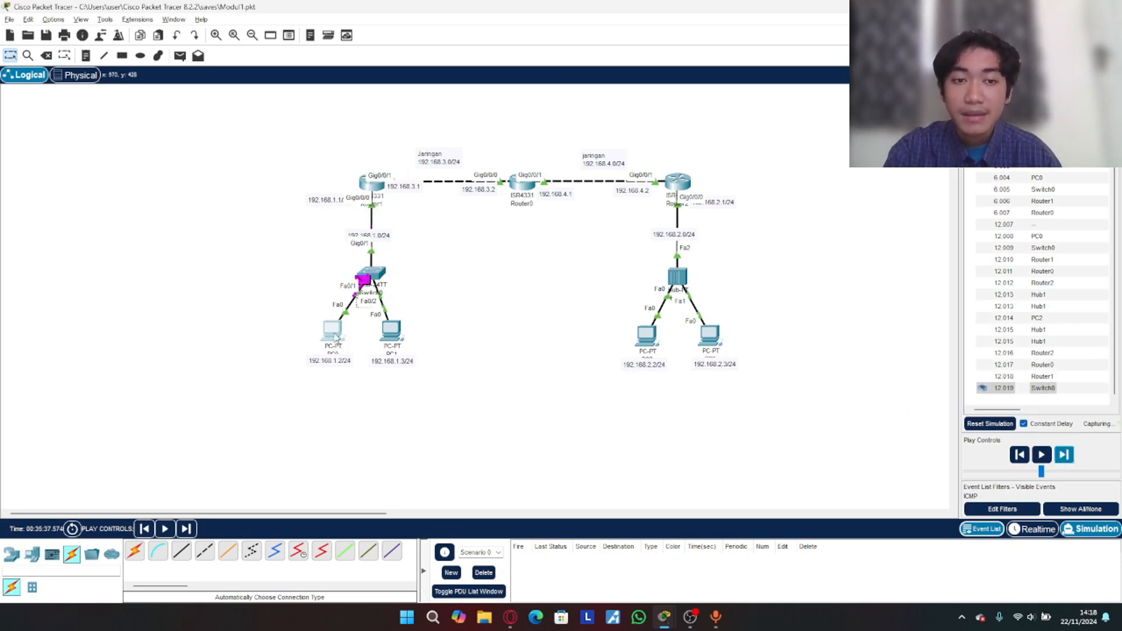
{"action": "left_click", "coordinate": [1067, 460]}
Hide the event list, return to realtime mode and send a simple PDU from PC0 to PC2
{"action": "left_click", "coordinate": [983, 529]}
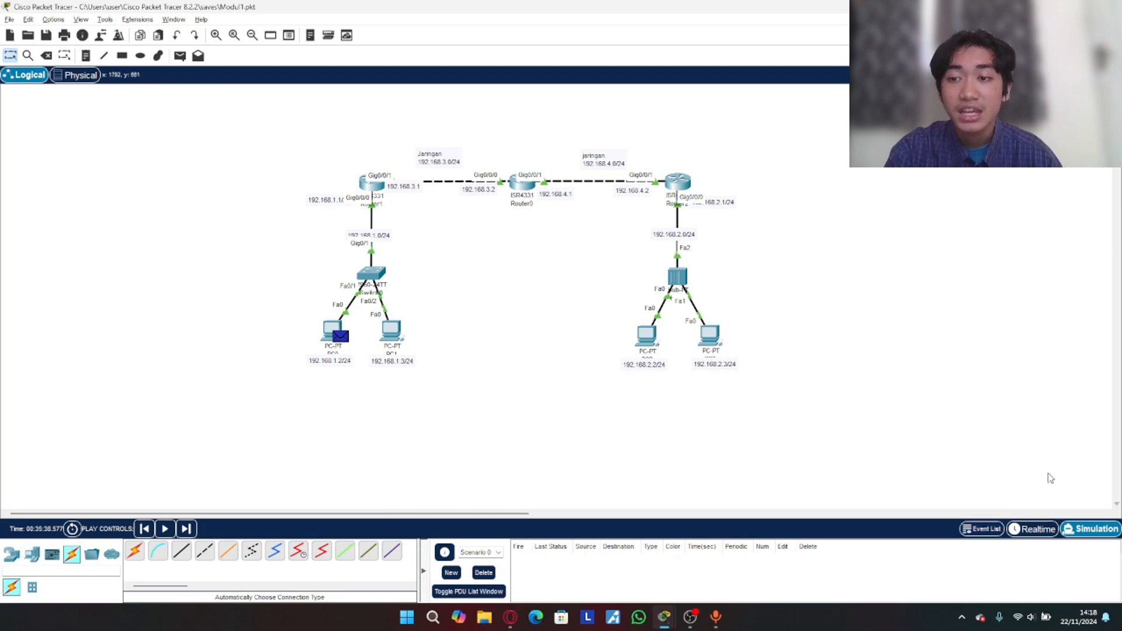
{"action": "left_click", "coordinate": [1034, 530]}
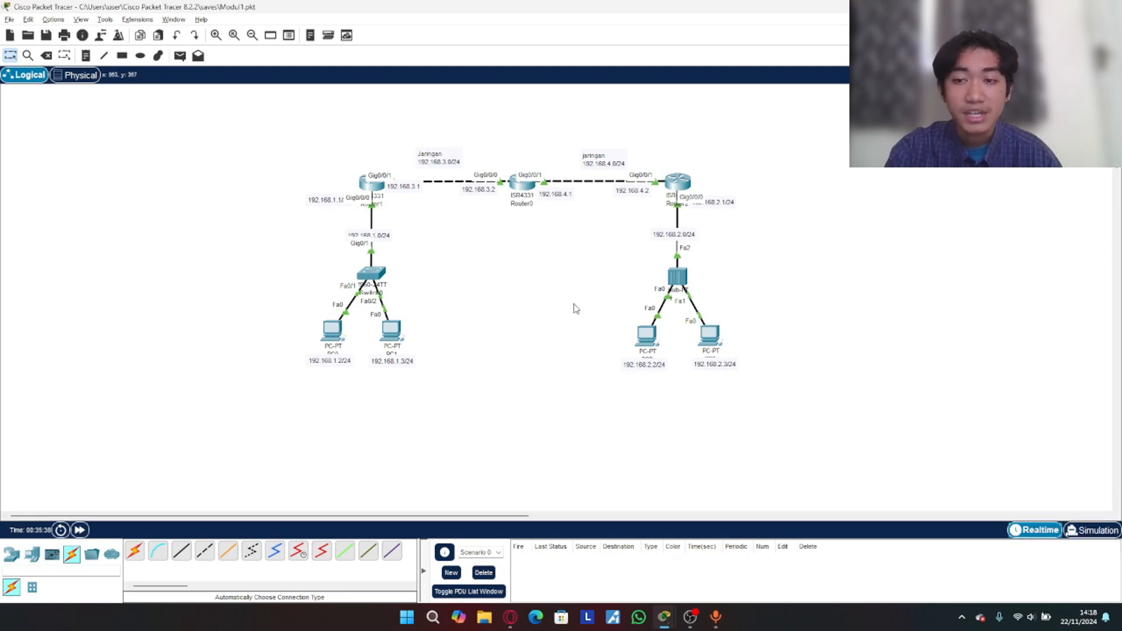
{"action": "left_click", "coordinate": [197, 56]}
{"action": "left_click", "coordinate": [332, 330]}
{"action": "left_click", "coordinate": [646, 334]}
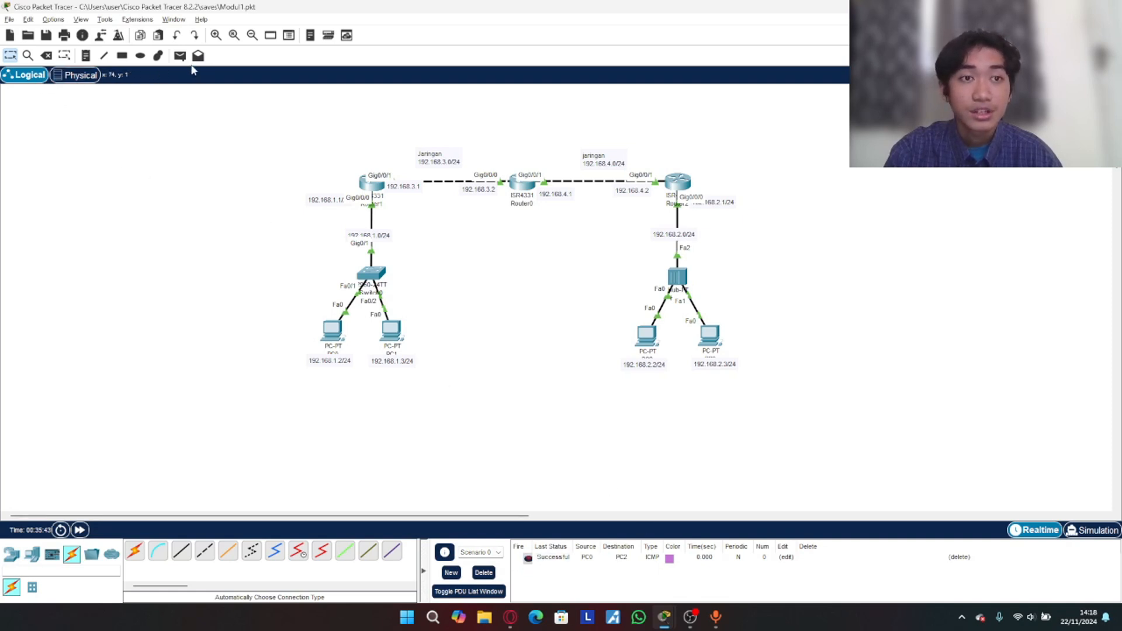
Send a simple PDU from PC0 to PC3, and send it a second time
{"action": "left_click", "coordinate": [198, 56]}
{"action": "left_click", "coordinate": [332, 331]}
{"action": "left_click", "coordinate": [709, 335]}
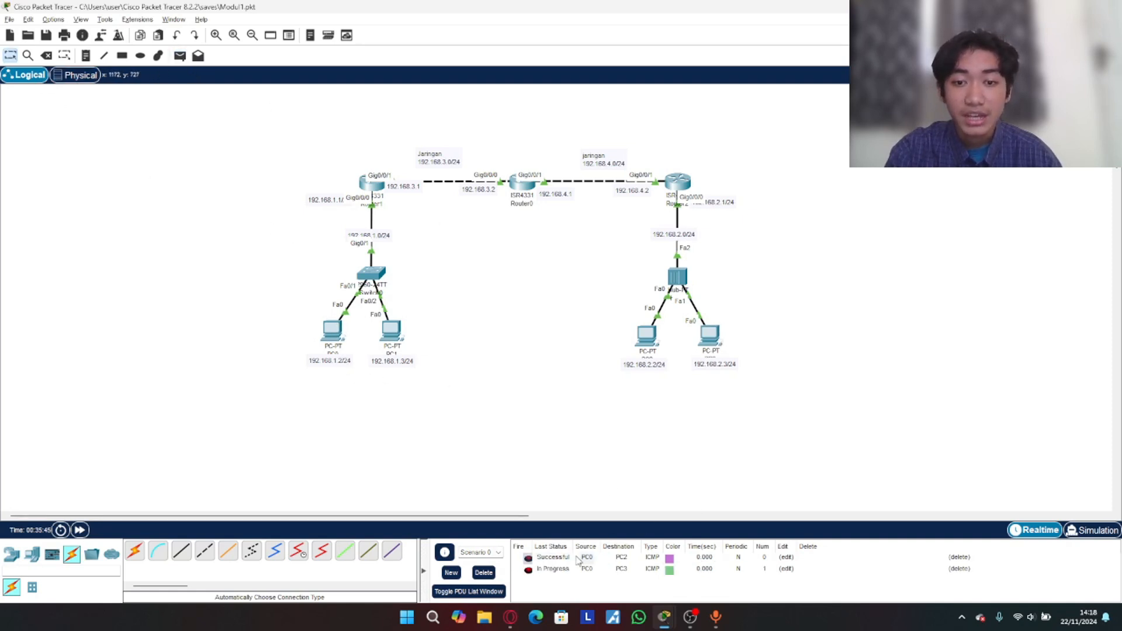
{"action": "left_click", "coordinate": [180, 56]}
{"action": "left_click", "coordinate": [332, 331]}
{"action": "left_click", "coordinate": [710, 335]}
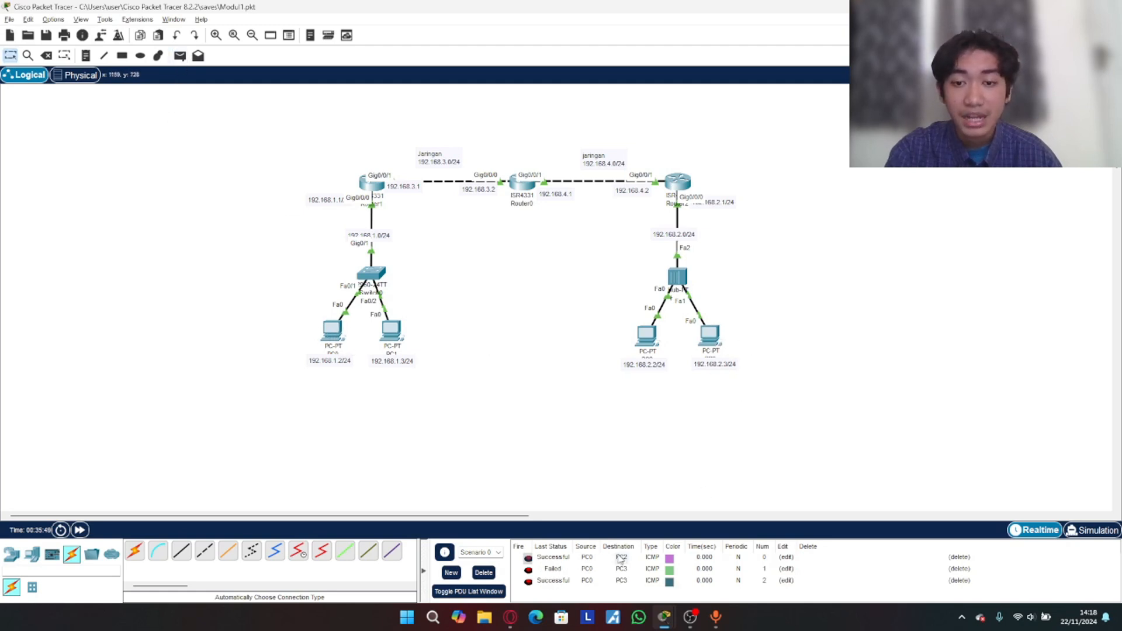
Send simple PDUs from PC1 to PC2 and from PC1 to PC3
{"action": "left_click", "coordinate": [180, 56]}
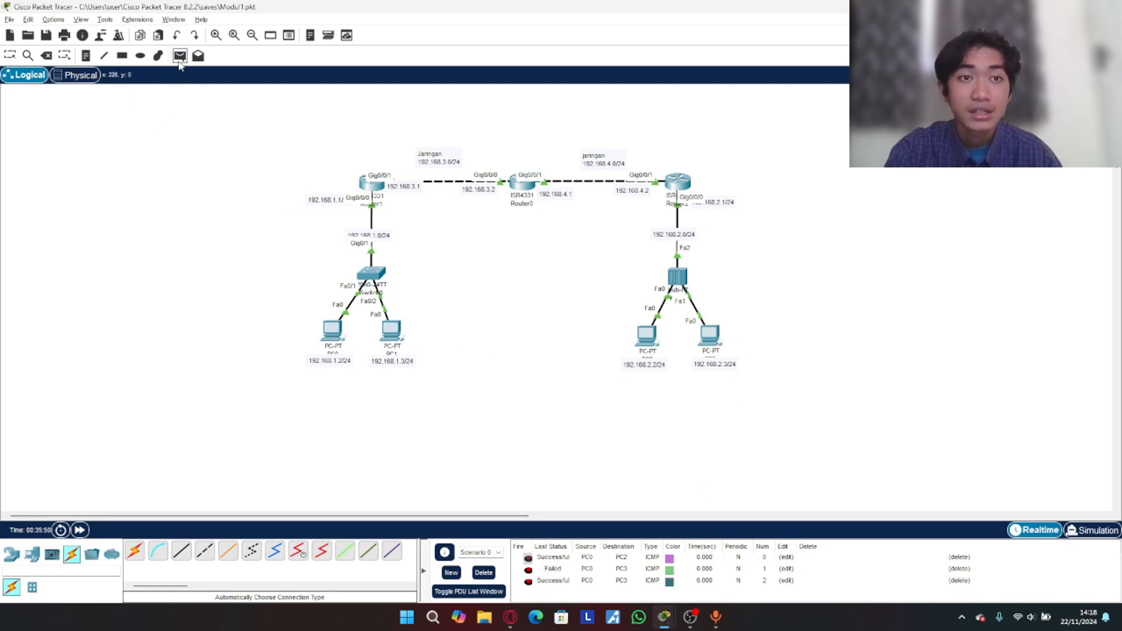
{"action": "left_click", "coordinate": [392, 332]}
{"action": "left_click", "coordinate": [647, 334]}
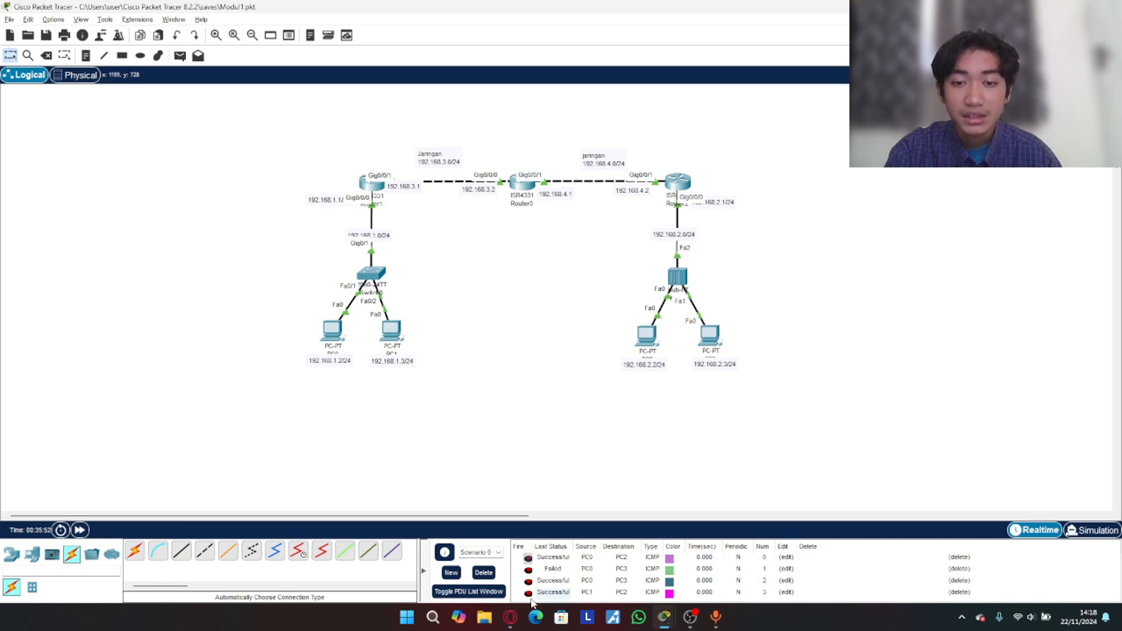
{"action": "left_click", "coordinate": [180, 56]}
{"action": "left_click", "coordinate": [392, 332]}
{"action": "left_click", "coordinate": [709, 334]}
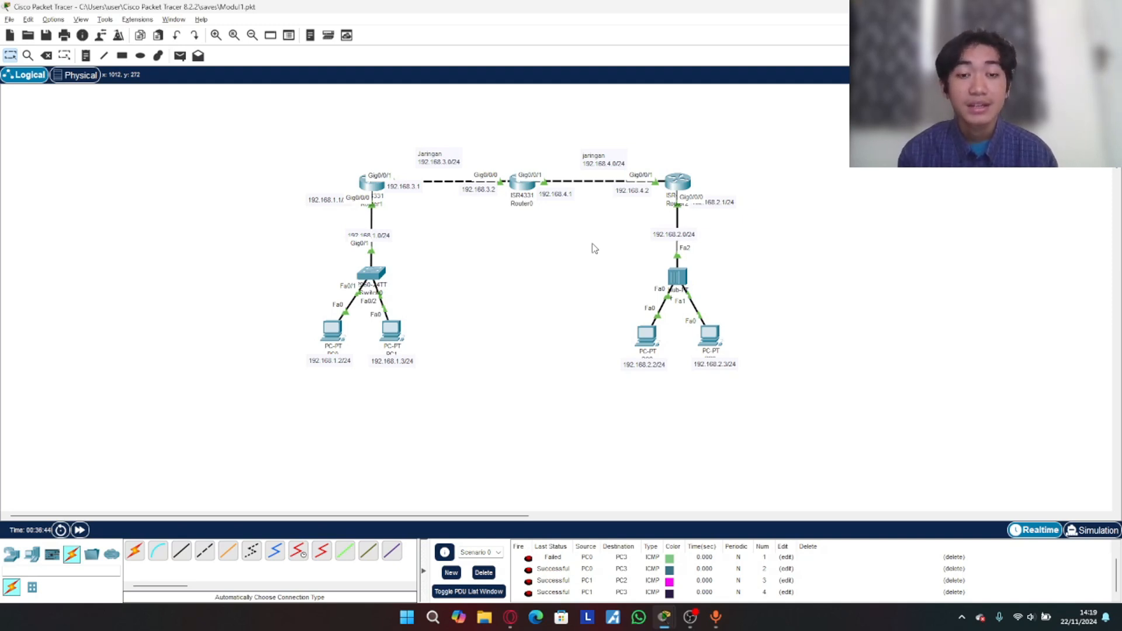
Switch to the Modul Praktikum PDF in Opera, examine the Challenge 2 topology on page 14, and return to Packet Tracer
{"action": "key", "text": "alt+Tab"}
{"action": "key", "text": "alt+Tab"}
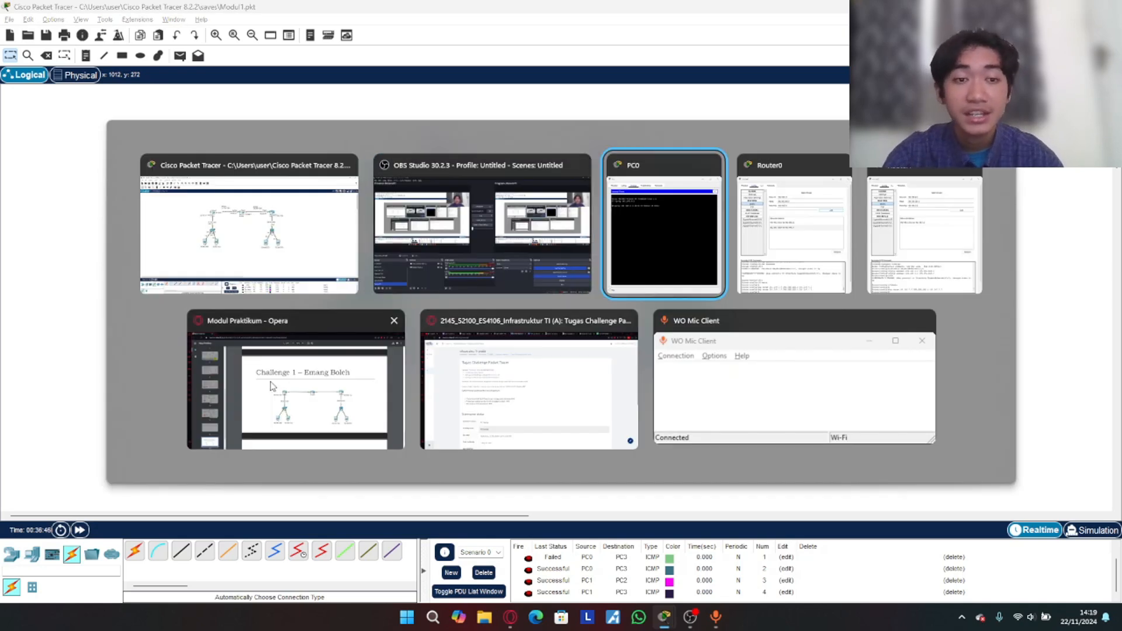
{"action": "scroll", "coordinate": [690, 335], "scroll_direction": "down", "scroll_amount": 5}
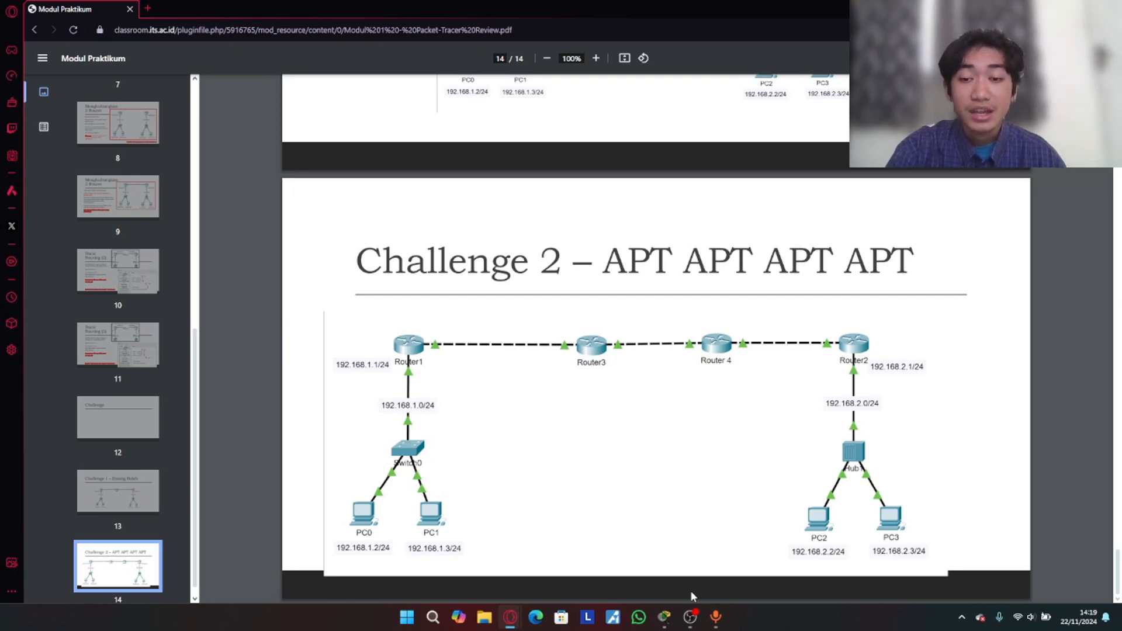
{"action": "mouse_move", "coordinate": [664, 617]}
{"action": "left_click", "coordinate": [539, 552]}
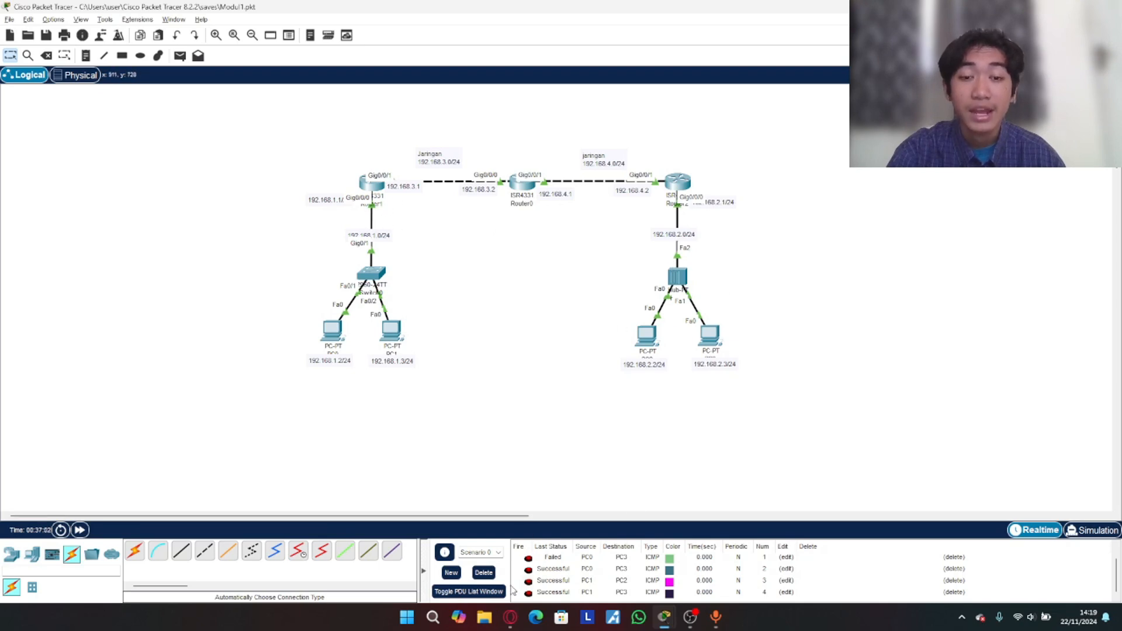
{"action": "left_click", "coordinate": [555, 550]}
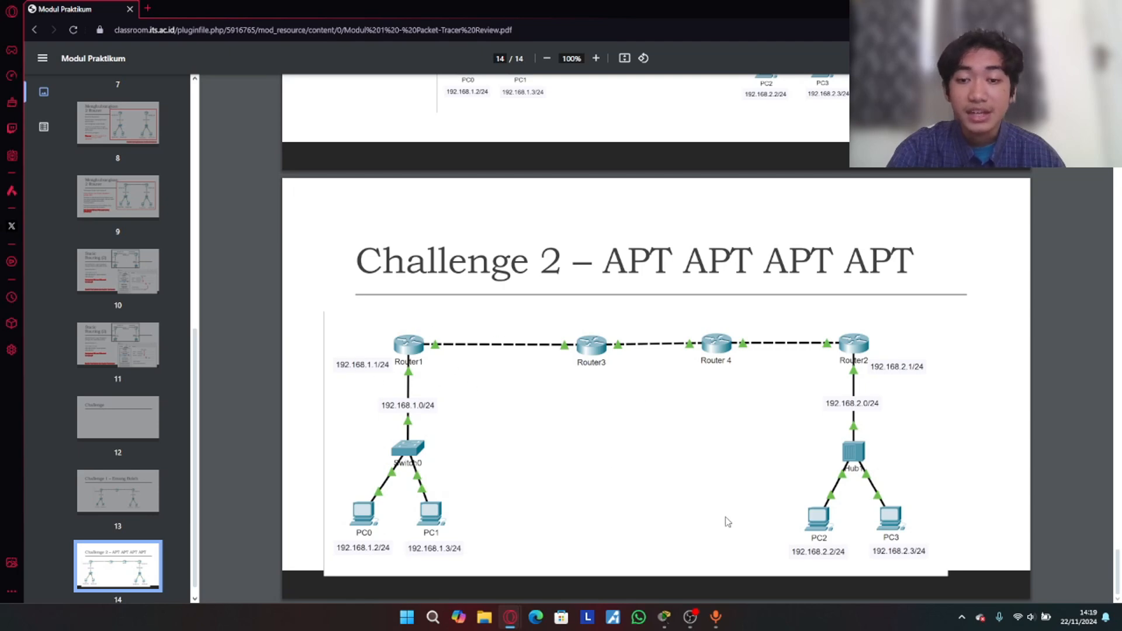
{"action": "left_click", "coordinate": [557, 555]}
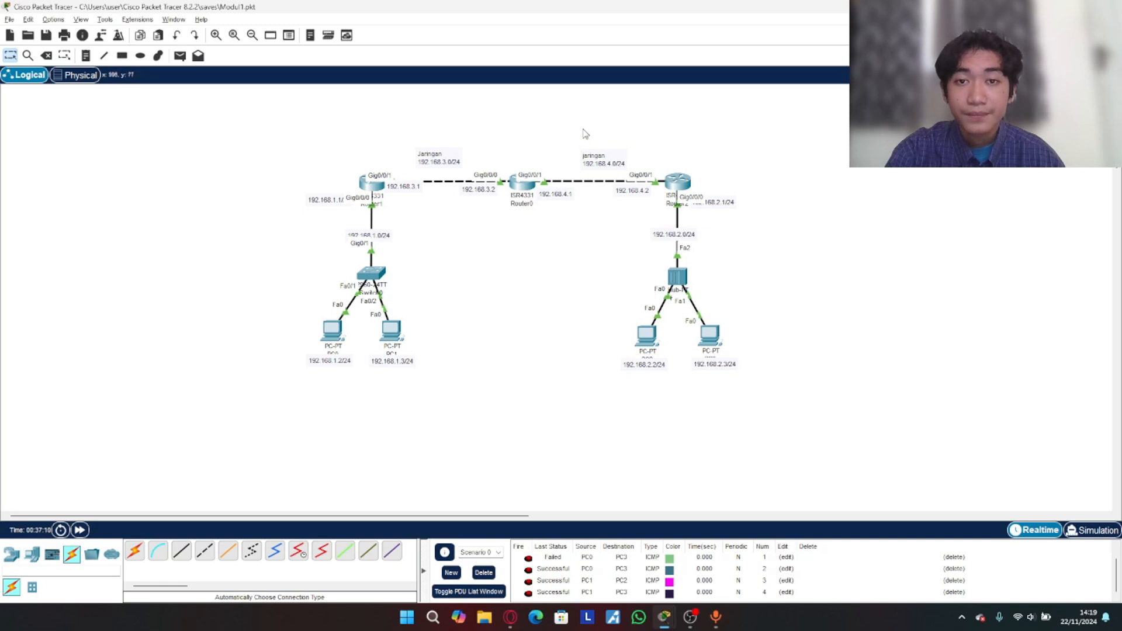
Move Router2, the hub, PC2, PC3 and their 192.168.2.x labels together farther away from Router0, widening the gap between the two routers
{"action": "left_click_drag", "start_coordinate": [662, 140], "coordinate": [727, 406]}
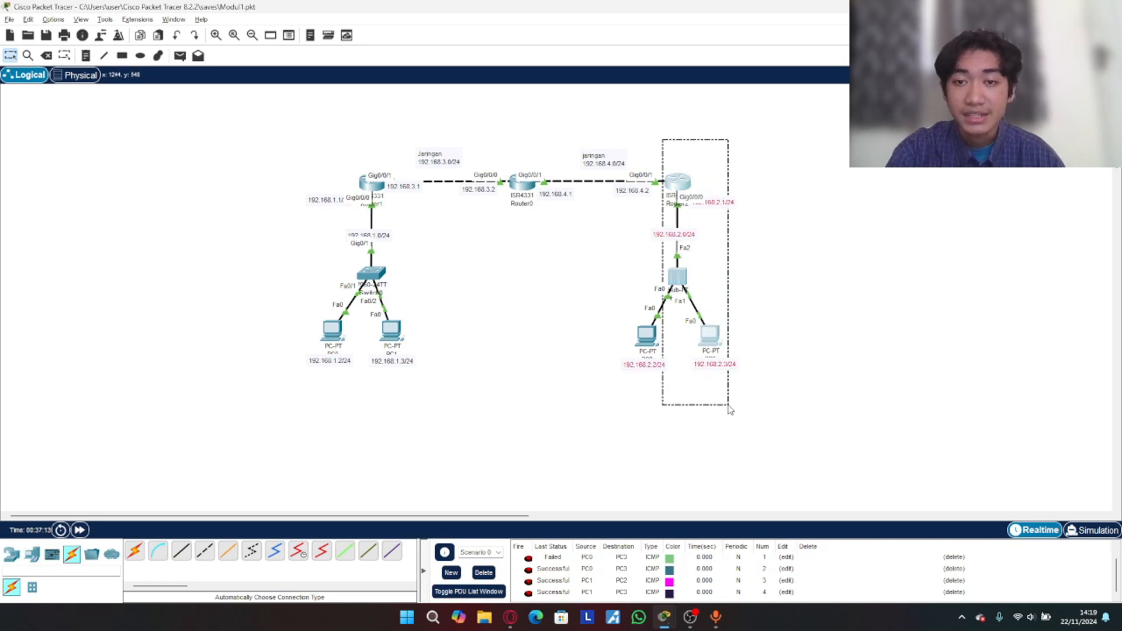
{"action": "left_click", "coordinate": [655, 138]}
{"action": "left_click_drag", "start_coordinate": [651, 130], "coordinate": [750, 426]}
{"action": "left_click_drag", "start_coordinate": [676, 267], "coordinate": [988, 282]}
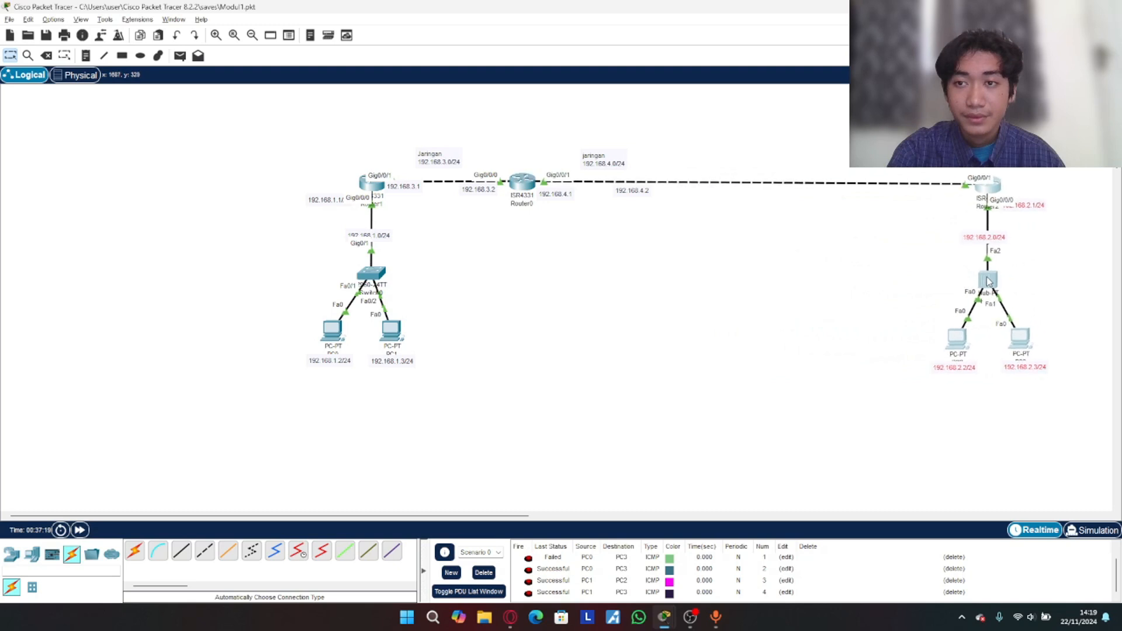
Add a 4331 router to the workspace between Router0 and Router2, just below their link
{"action": "left_click", "coordinate": [925, 286]}
{"action": "left_click_drag", "start_coordinate": [332, 517], "coordinate": [433, 517]}
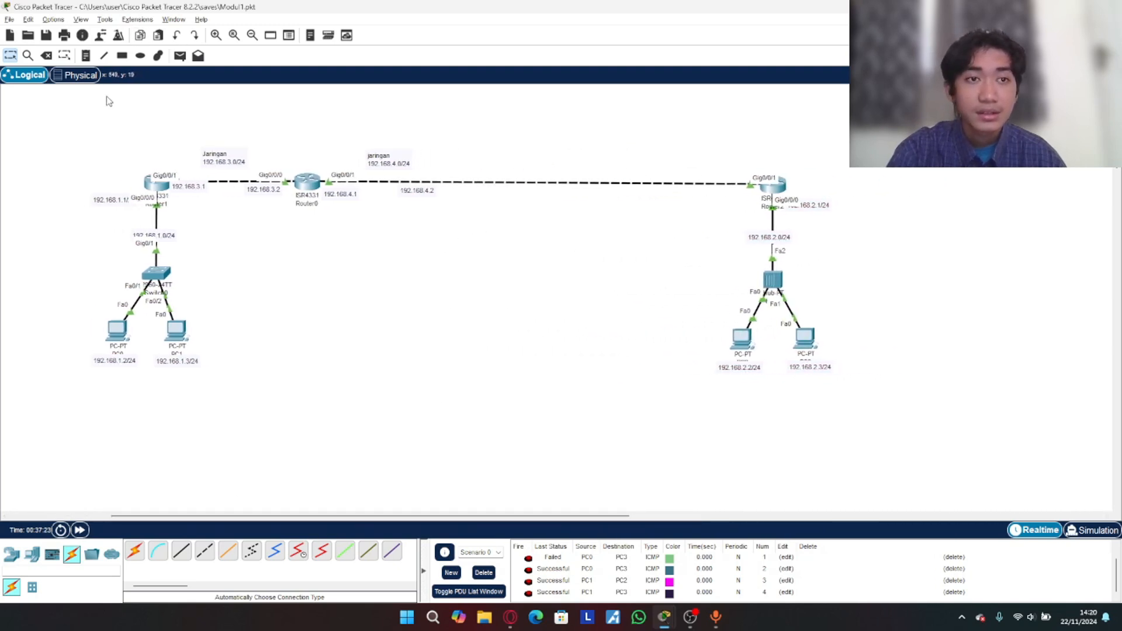
{"action": "left_click", "coordinate": [12, 553]}
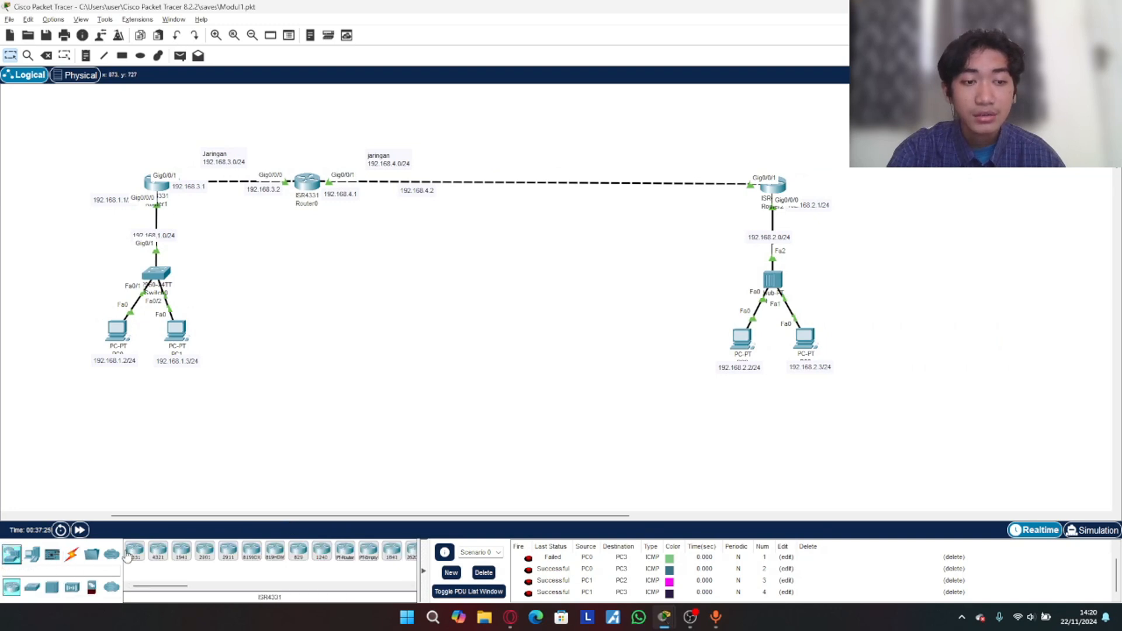
{"action": "left_click", "coordinate": [135, 551]}
{"action": "left_click", "coordinate": [553, 228]}
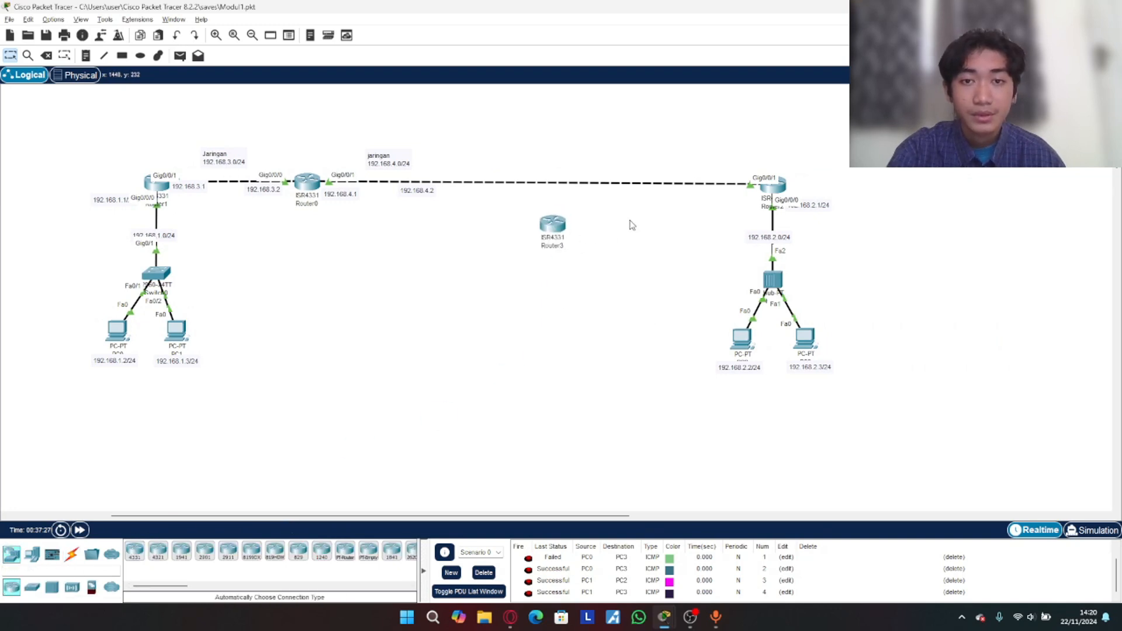
Delete the direct cable between Router0 and Router2 and move Router3 into line between the two routers
{"action": "left_click", "coordinate": [46, 55]}
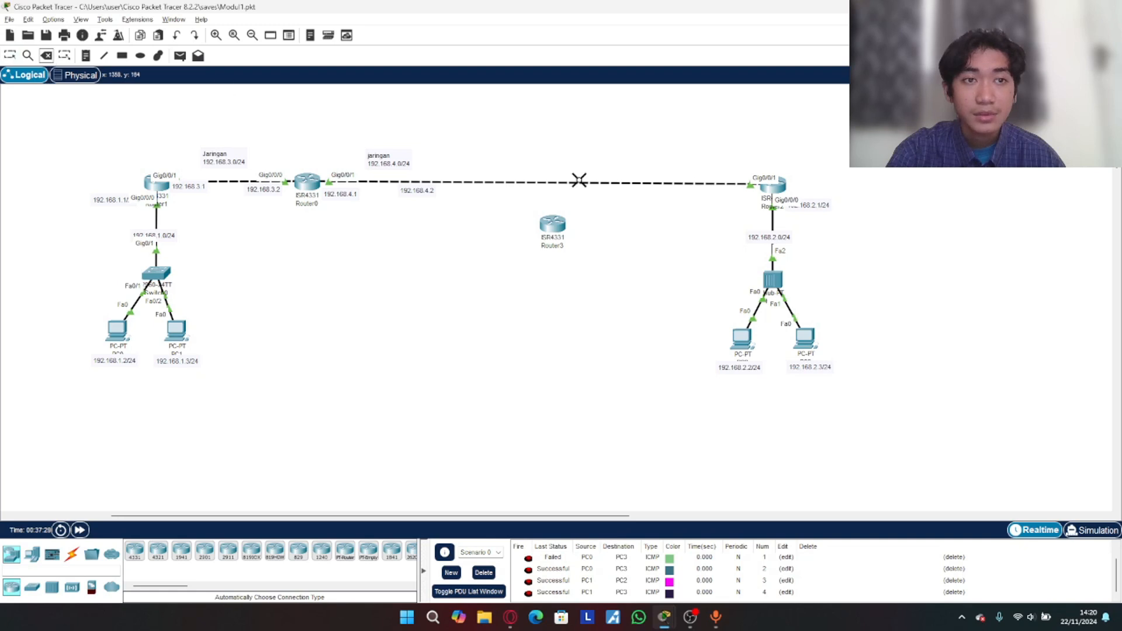
{"action": "left_click", "coordinate": [576, 183]}
{"action": "left_click", "coordinate": [10, 55]}
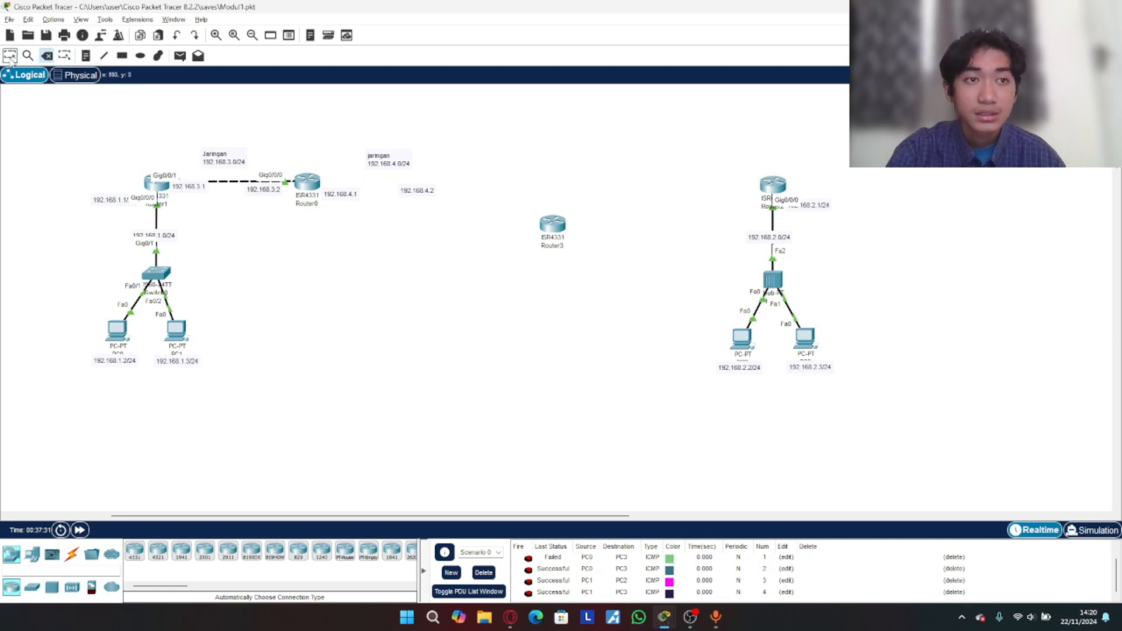
{"action": "left_click_drag", "start_coordinate": [566, 225], "coordinate": [560, 186]}
Connect Router0 to Router3 and Router3 to Router2 using automatically chosen cables
{"action": "left_click", "coordinate": [72, 553]}
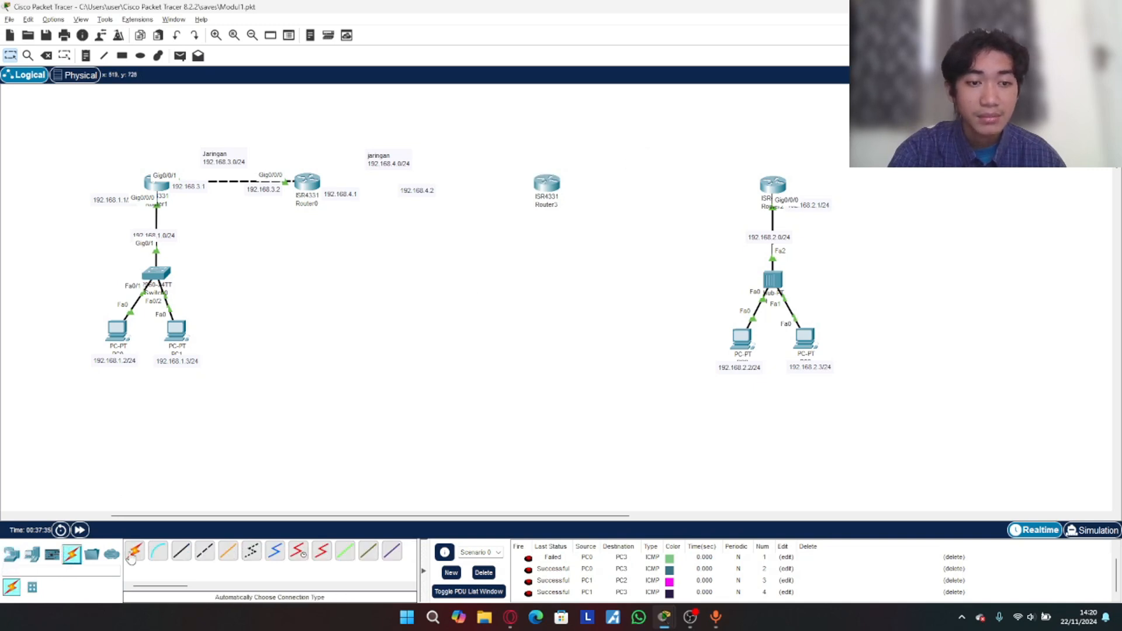
{"action": "left_click", "coordinate": [135, 550]}
{"action": "left_click", "coordinate": [320, 186]}
{"action": "left_click", "coordinate": [550, 185]}
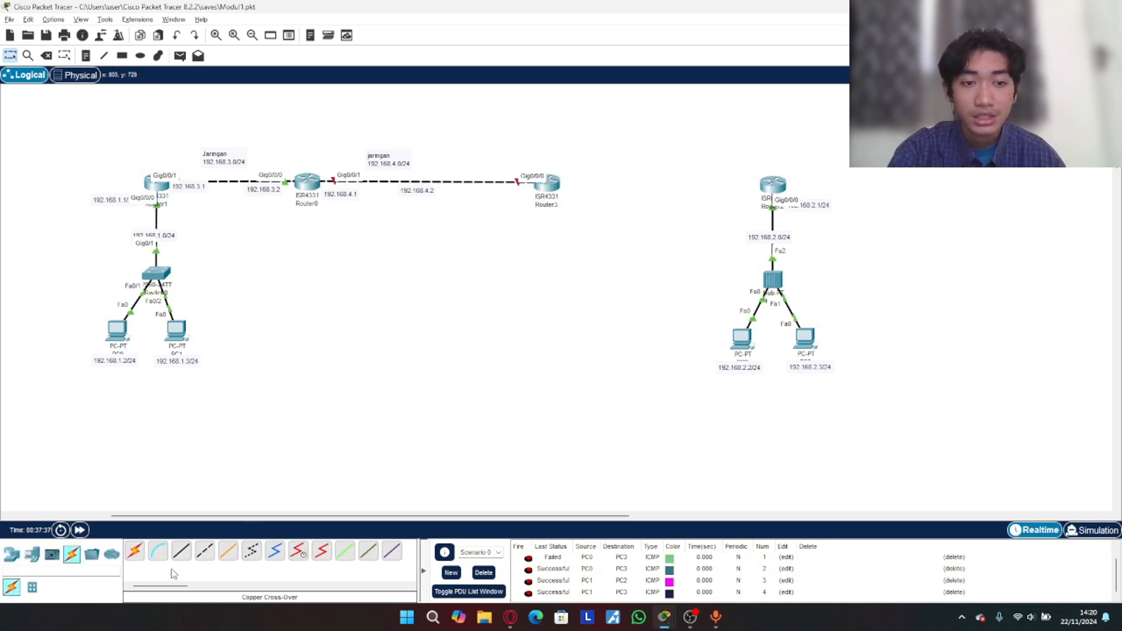
{"action": "left_click", "coordinate": [135, 551]}
{"action": "left_click", "coordinate": [553, 185]}
{"action": "left_click", "coordinate": [771, 185]}
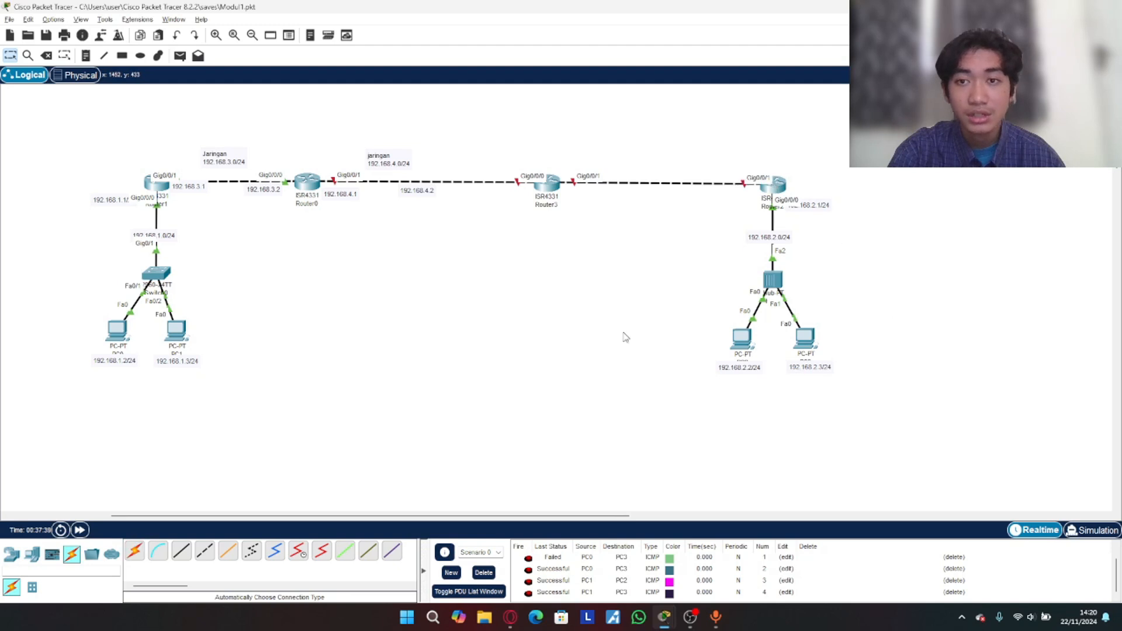
Move Router2, the hub, PC2, PC3 and their labels together slightly closer to Router3, level with the other routers
{"action": "left_click_drag", "start_coordinate": [747, 152], "coordinate": [857, 371]}
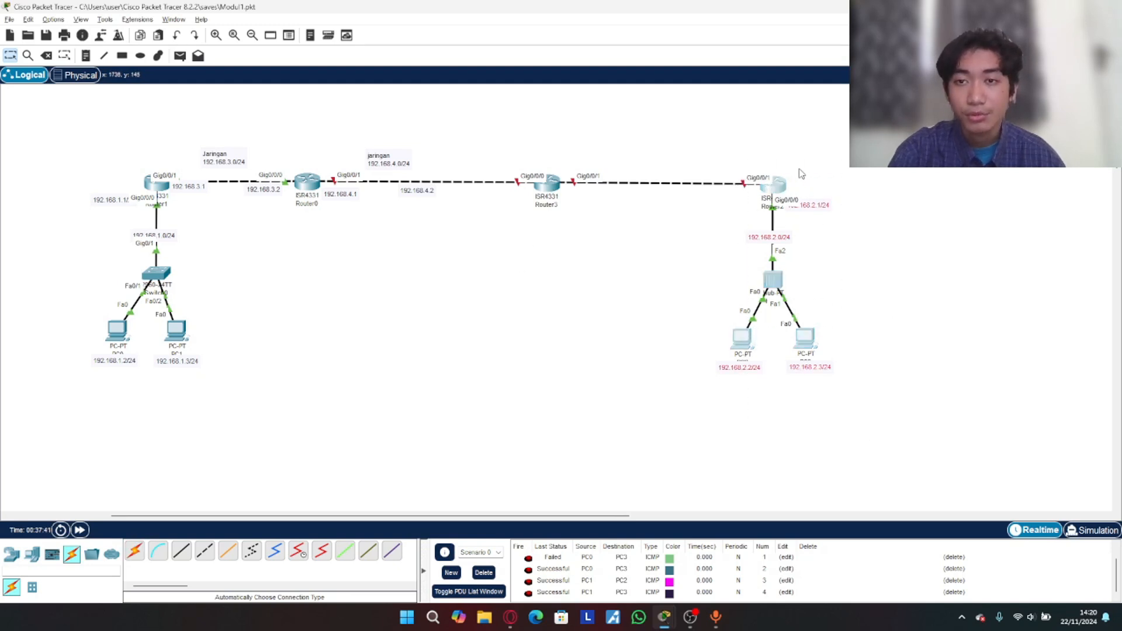
{"action": "left_click_drag", "start_coordinate": [775, 185], "coordinate": [754, 185]}
{"action": "left_click", "coordinate": [659, 245]}
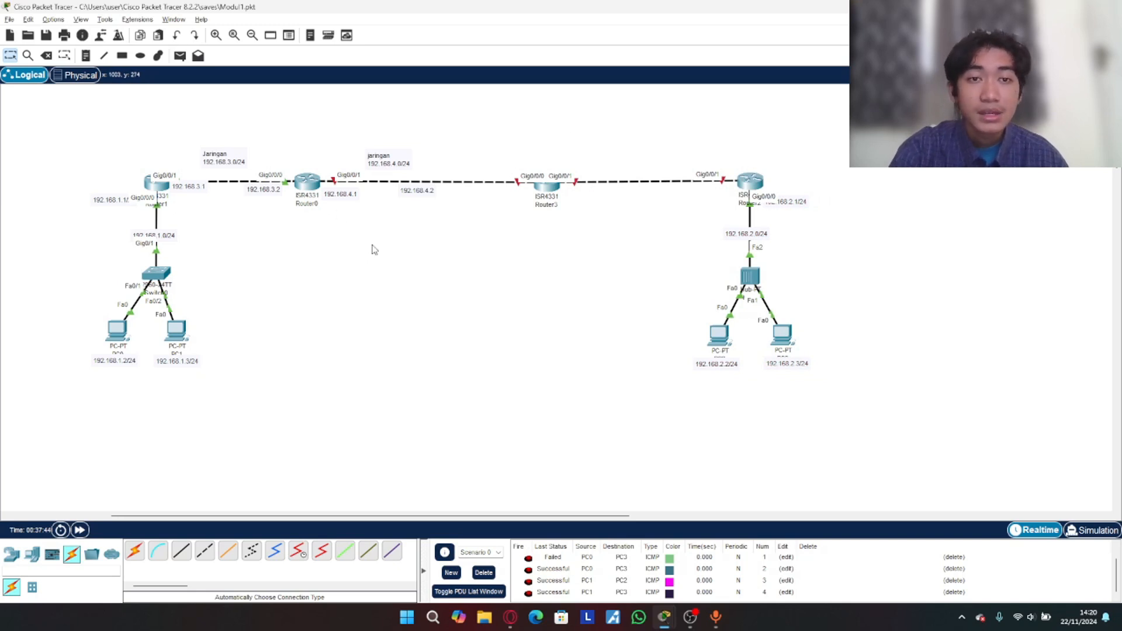
Move the 192.168.4.2 label beside Router3 and the 192.168.4.0/24 network label above the middle of the Router0–Router3 link
{"action": "left_click_drag", "start_coordinate": [390, 163], "coordinate": [515, 198]}
{"action": "left_click_drag", "start_coordinate": [414, 161], "coordinate": [420, 156]}
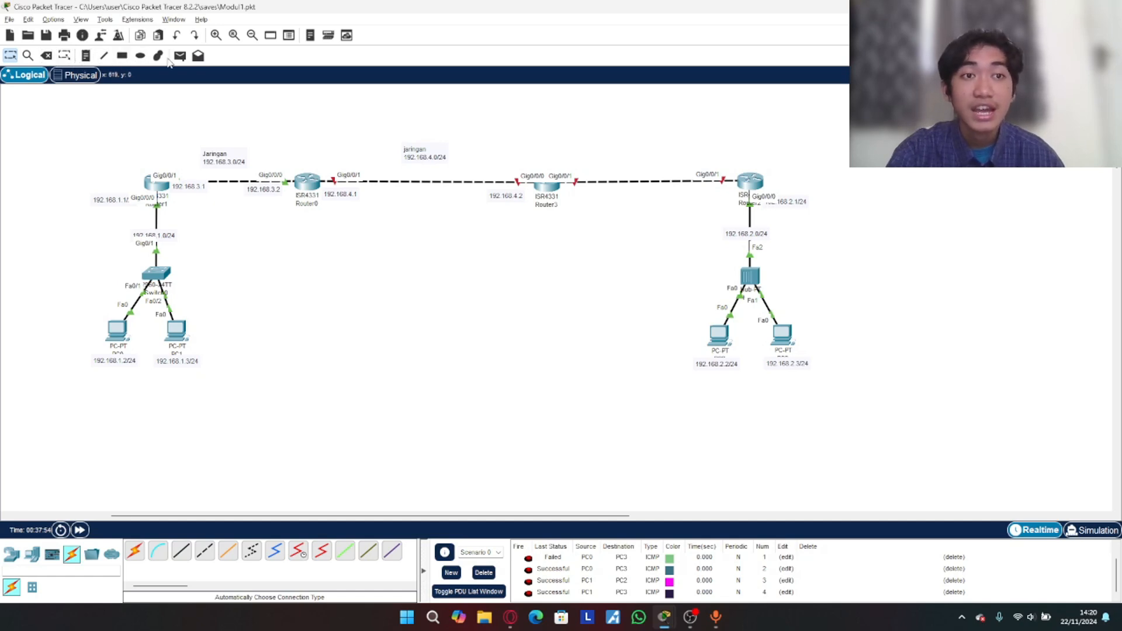
Add a two-line note "Jaringan 192.168.5.0/24" above the link between Router3 and Router2
{"action": "left_click", "coordinate": [87, 56]}
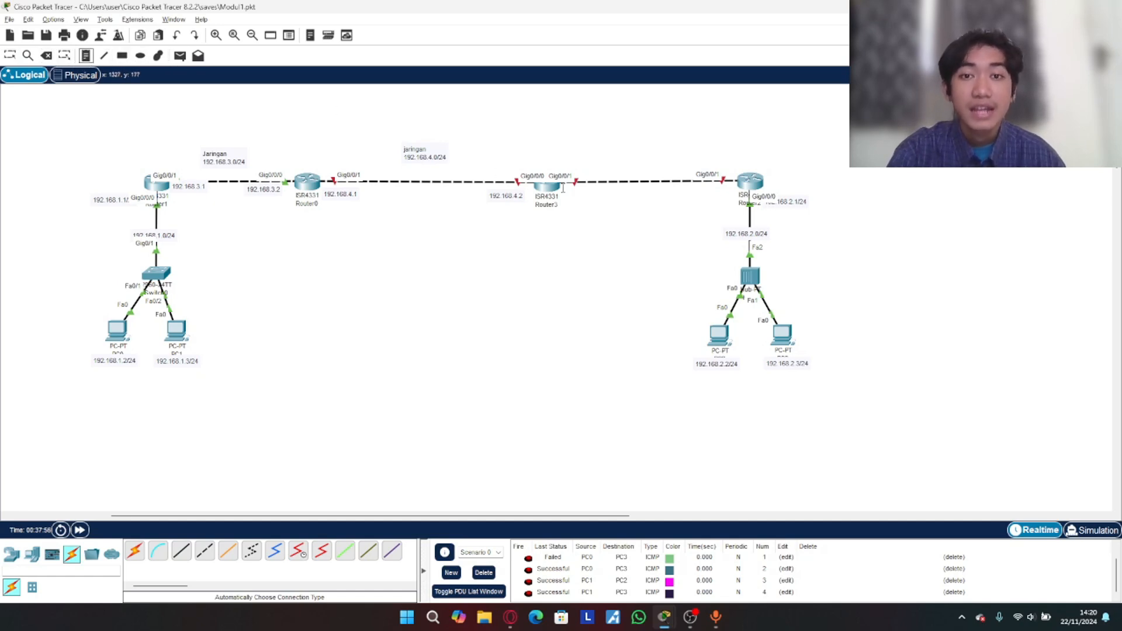
{"action": "left_click", "coordinate": [630, 156]}
{"action": "type", "text": "Ja"}
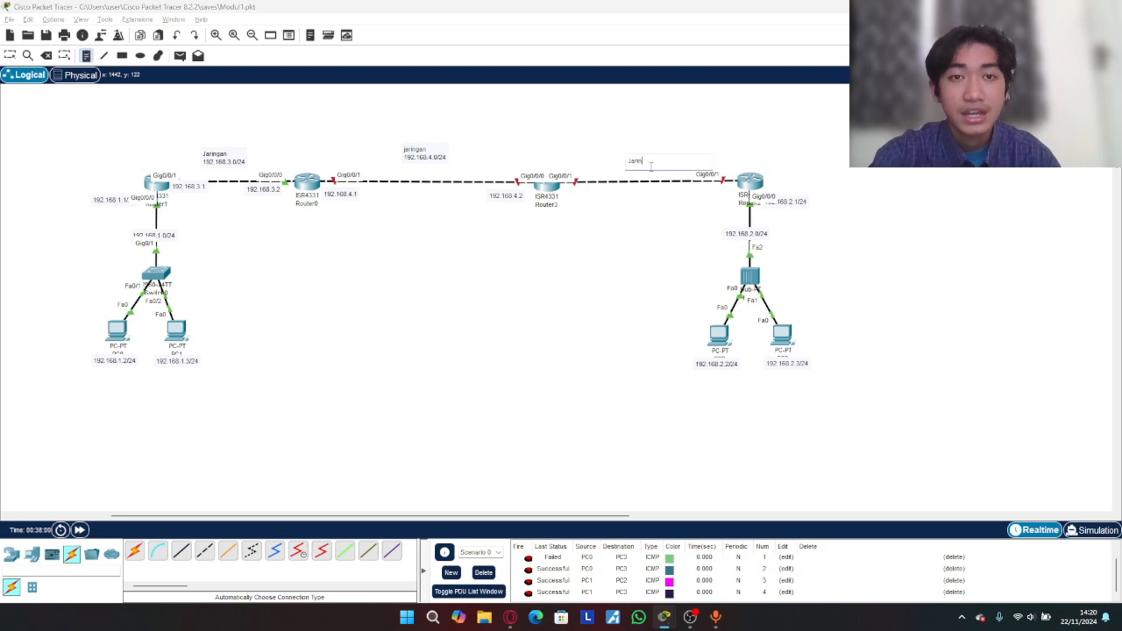
{"action": "type", "text": "ringan"}
{"action": "key", "text": "Return"}
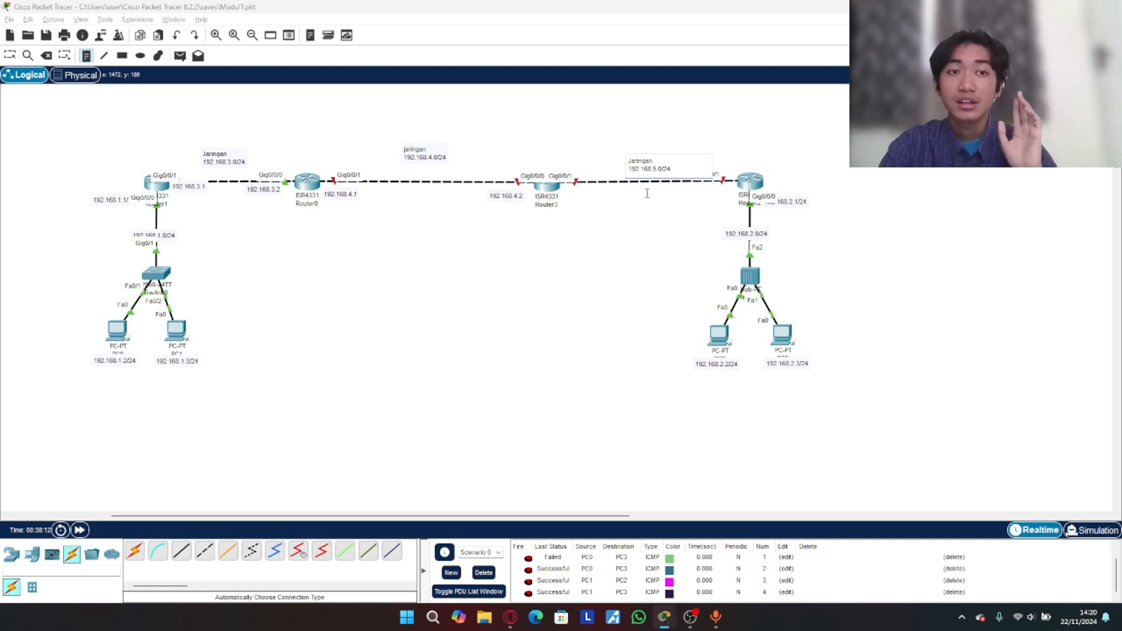
Add the address notes 192.168.5.1 beside Router3 and 192.168.5.2 beside Router2 on their shared link
{"action": "left_click", "coordinate": [595, 199]}
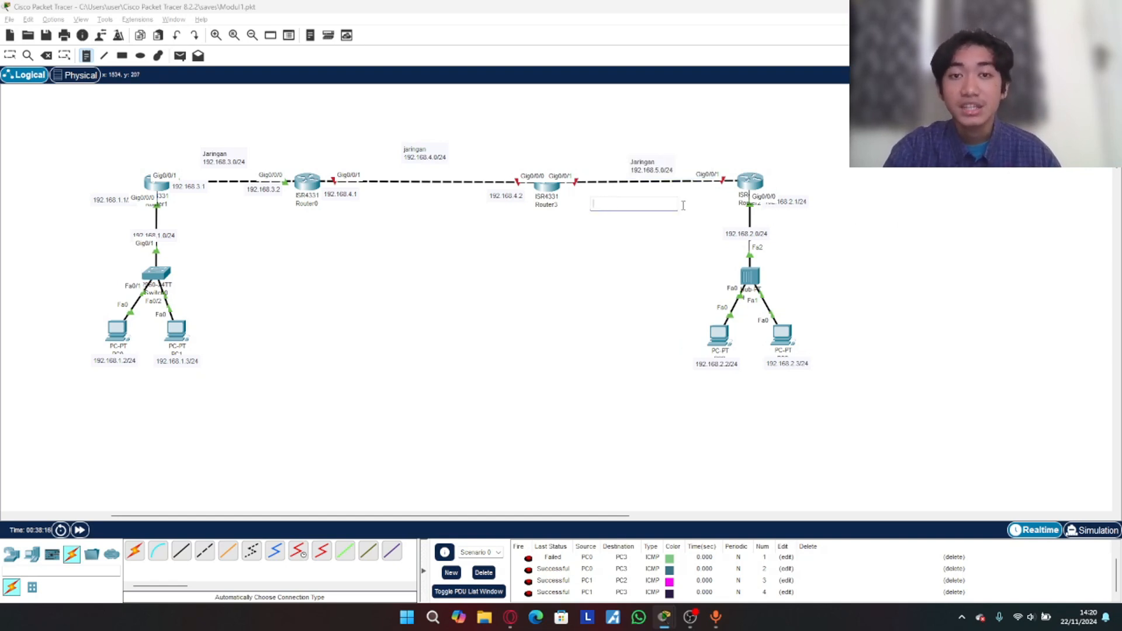
{"action": "type", "text": "192.168.5.1"}
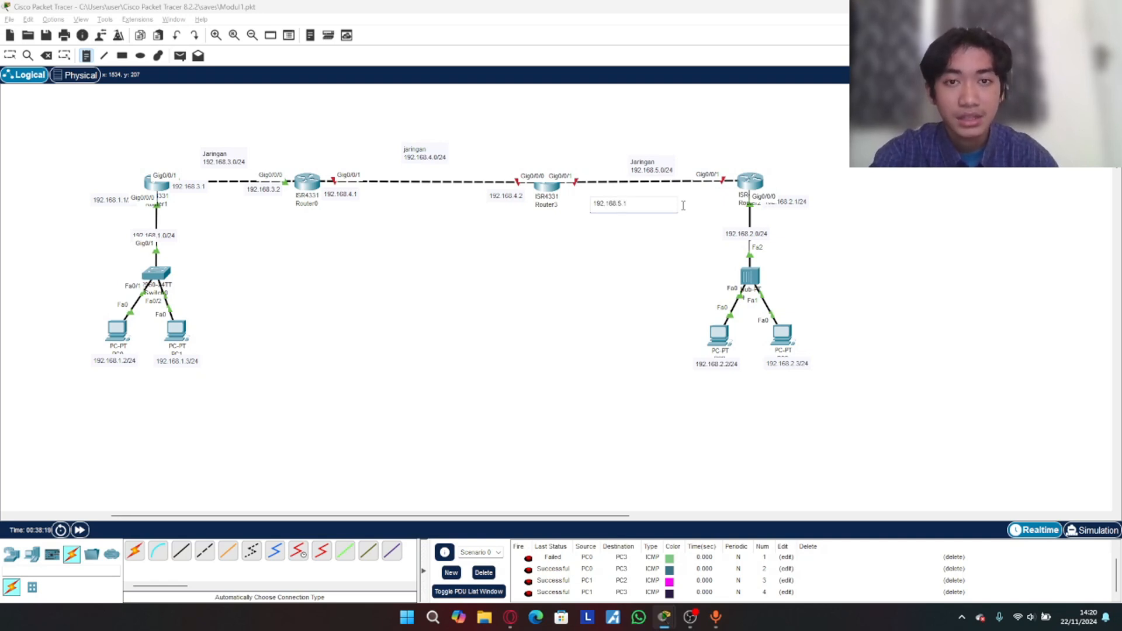
{"action": "left_click", "coordinate": [714, 198]}
{"action": "type", "text": "192.168.5.2"}
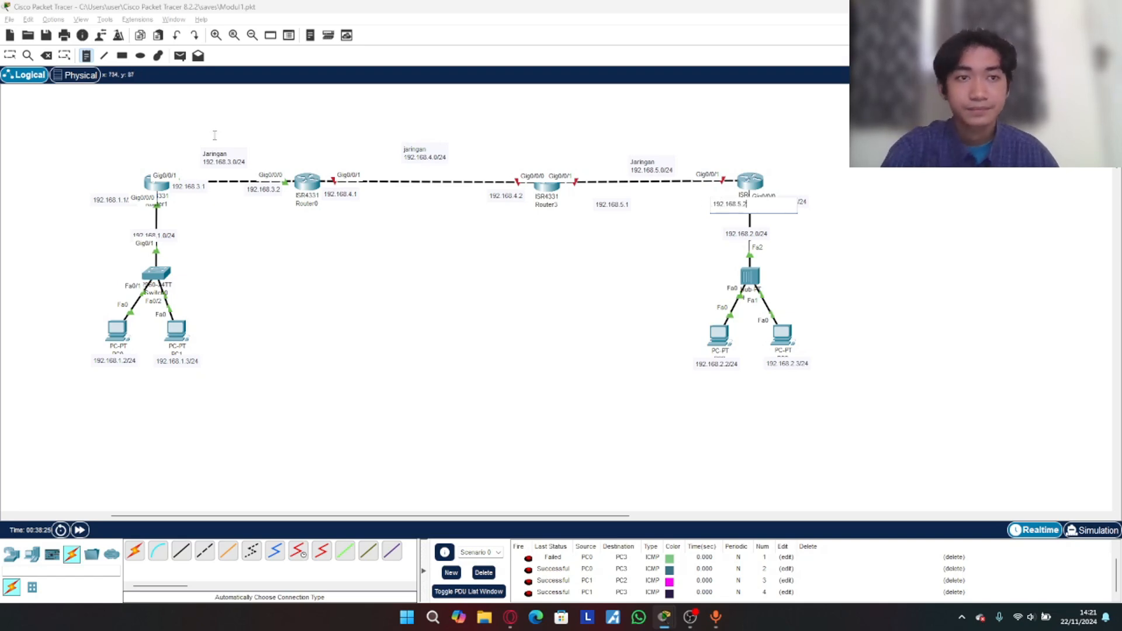
{"action": "left_click", "coordinate": [10, 56]}
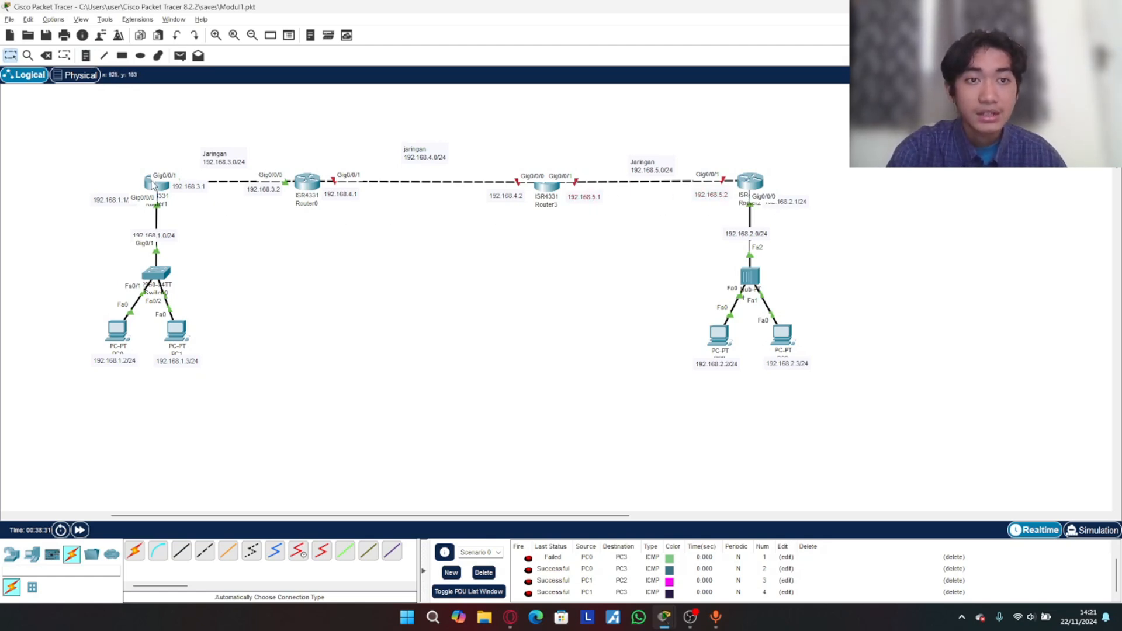
Check Router1's static route and the settings of its GigabitEthernet0/0/0 and GigabitEthernet0/0/1 interfaces
{"action": "left_click", "coordinate": [152, 184]}
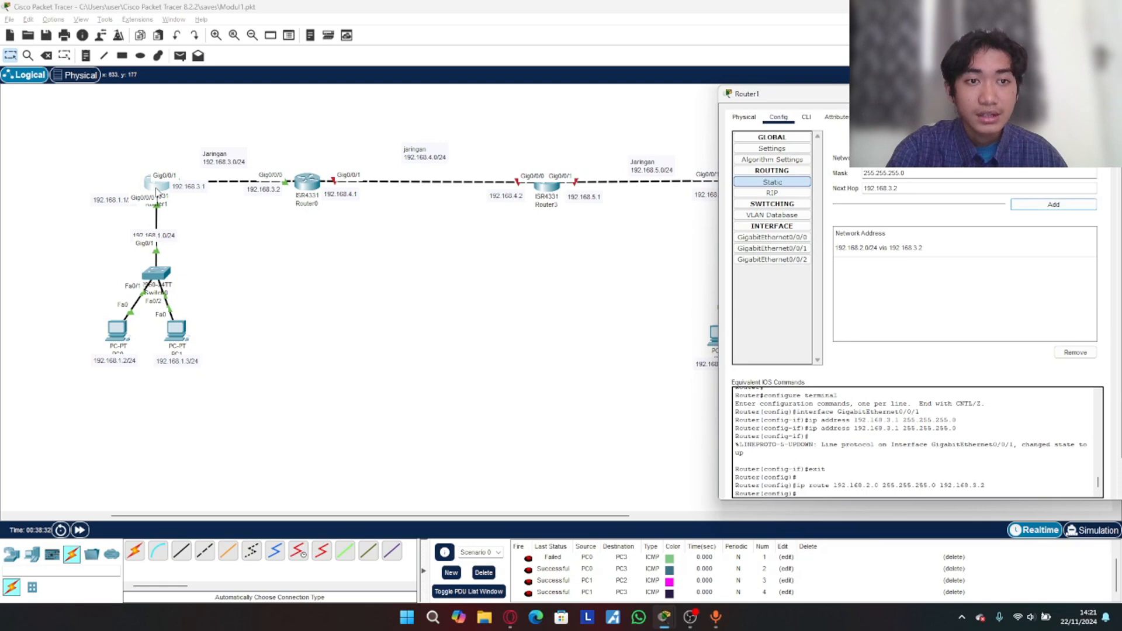
{"action": "left_click", "coordinate": [790, 238]}
{"action": "left_click", "coordinate": [792, 248]}
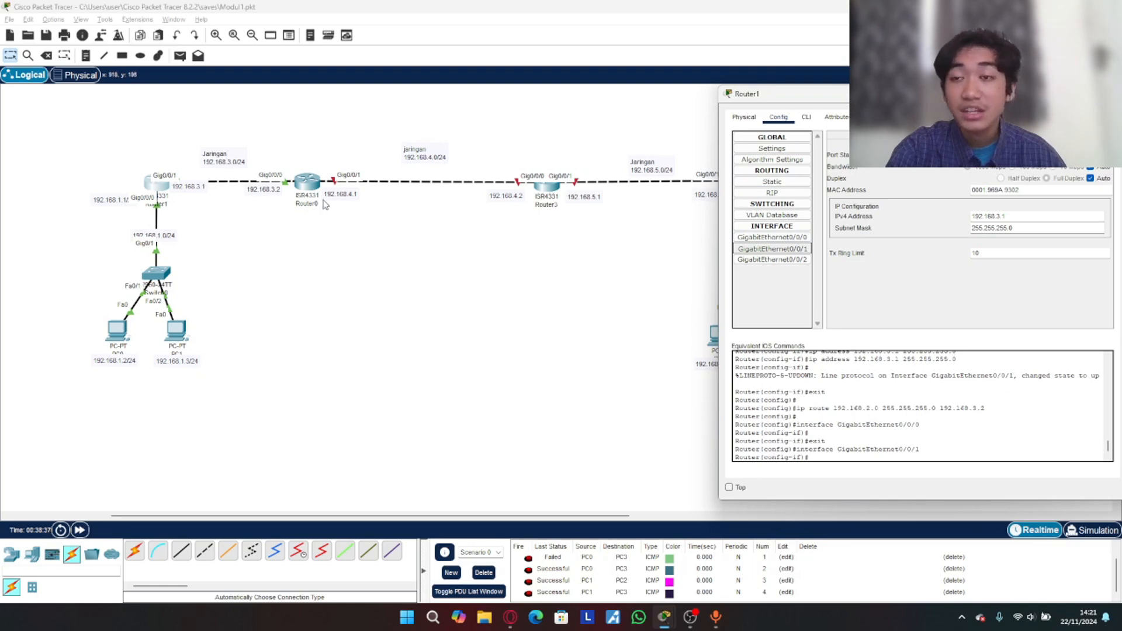
{"action": "left_click", "coordinate": [361, 227]}
Review Router0's static routes and the IP settings of its GigabitEthernet interfaces
{"action": "left_click", "coordinate": [300, 183]}
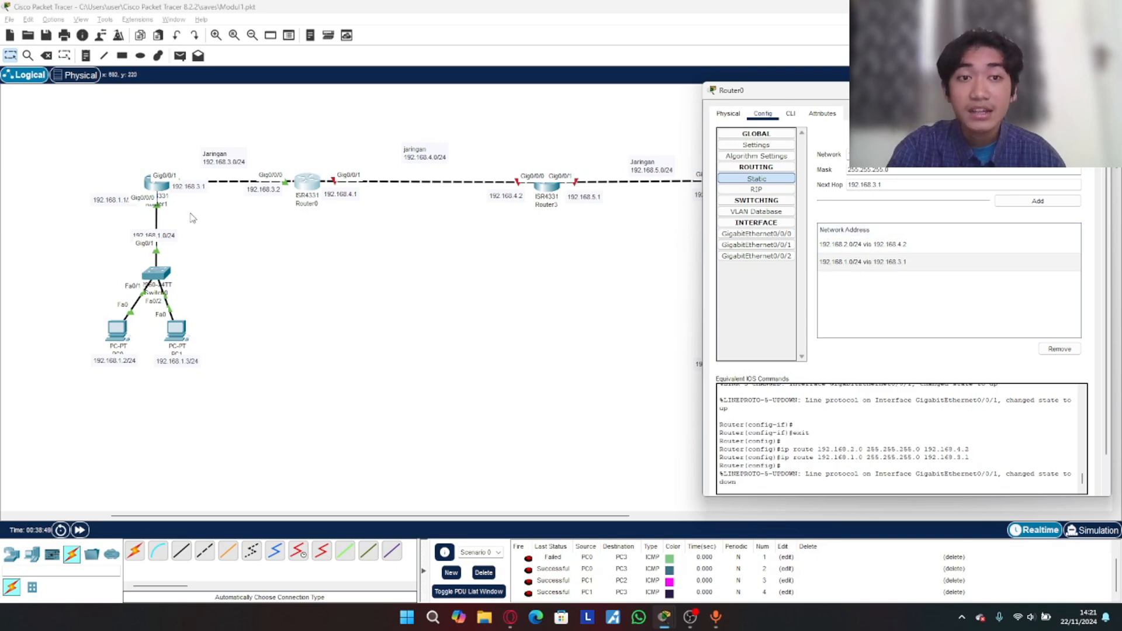
{"action": "left_click", "coordinate": [901, 249]}
{"action": "left_click", "coordinate": [912, 263]}
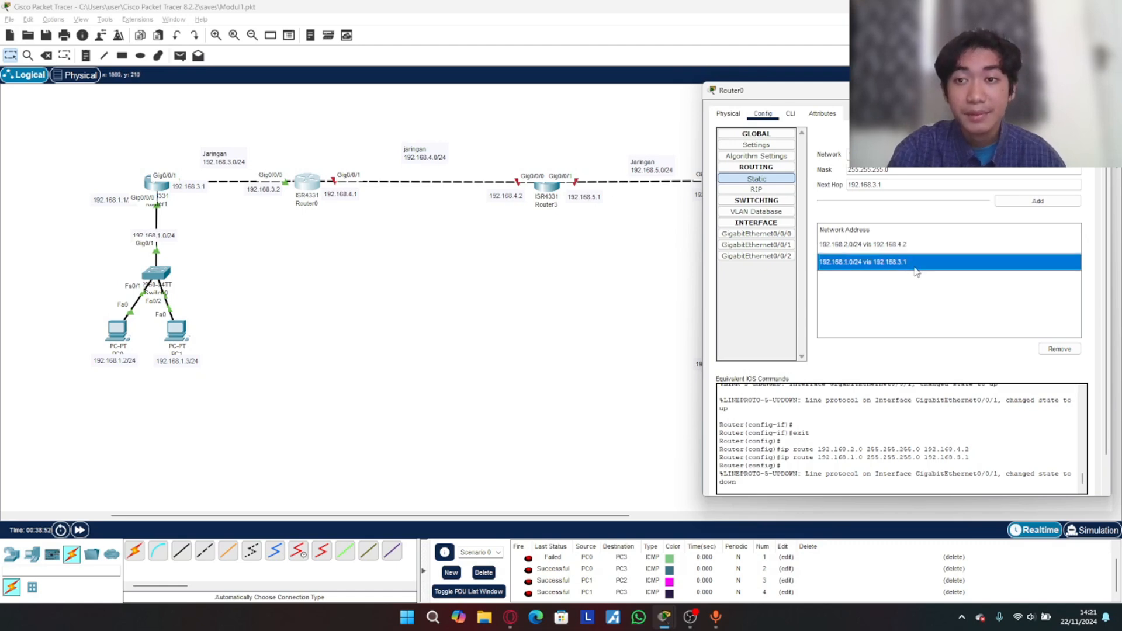
{"action": "left_click", "coordinate": [915, 246]}
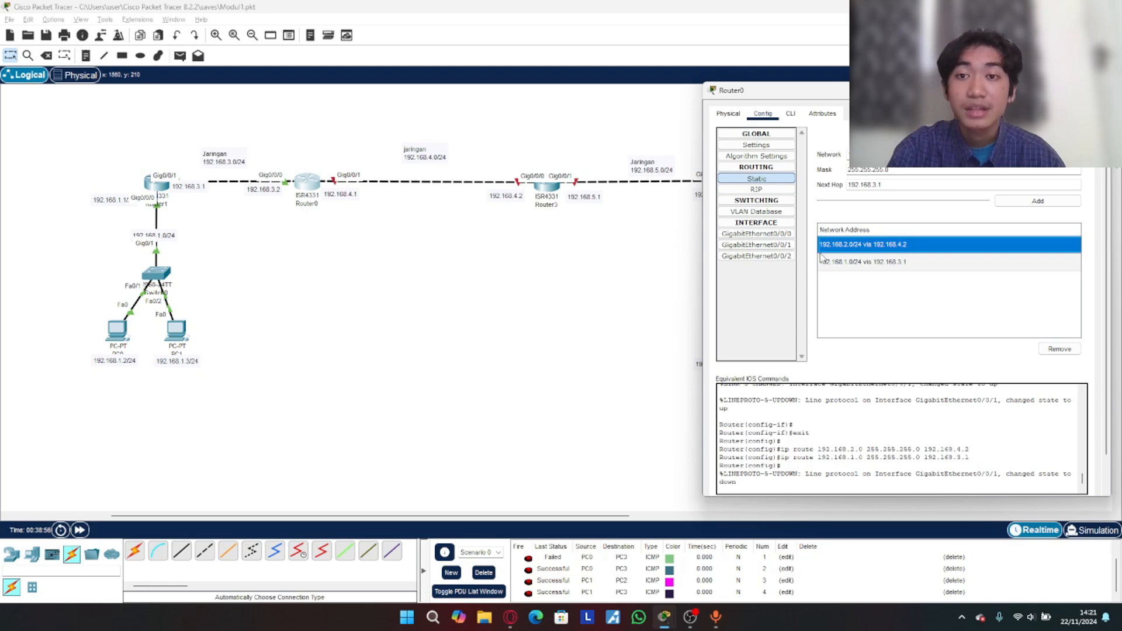
{"action": "left_click", "coordinate": [772, 235]}
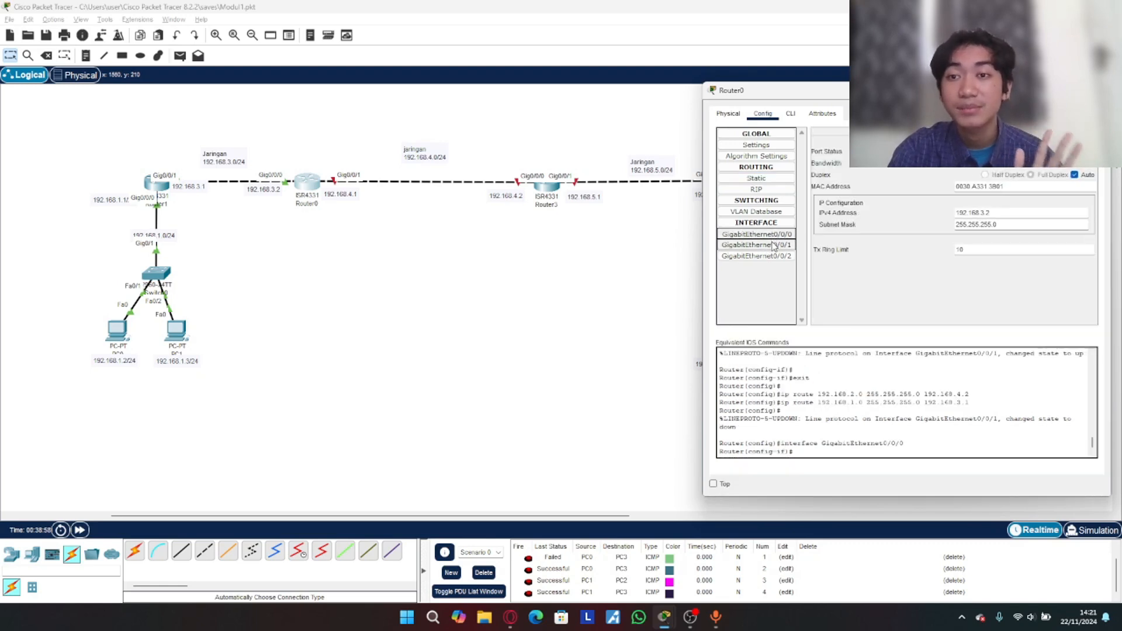
{"action": "left_click", "coordinate": [773, 246]}
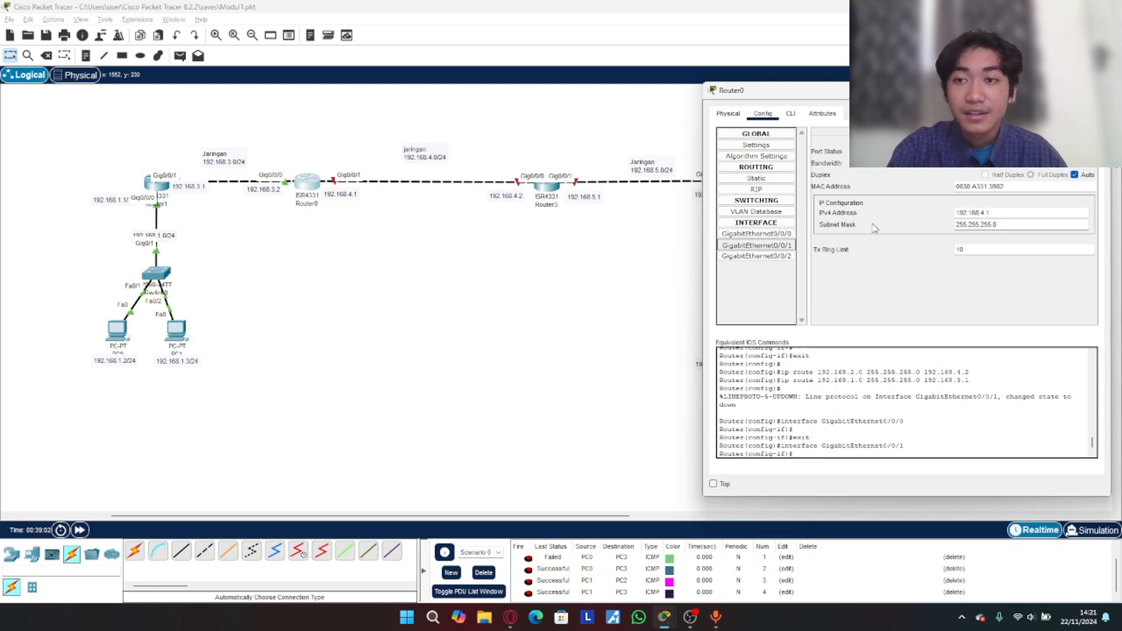
{"action": "left_click", "coordinate": [760, 257]}
{"action": "left_click", "coordinate": [760, 246]}
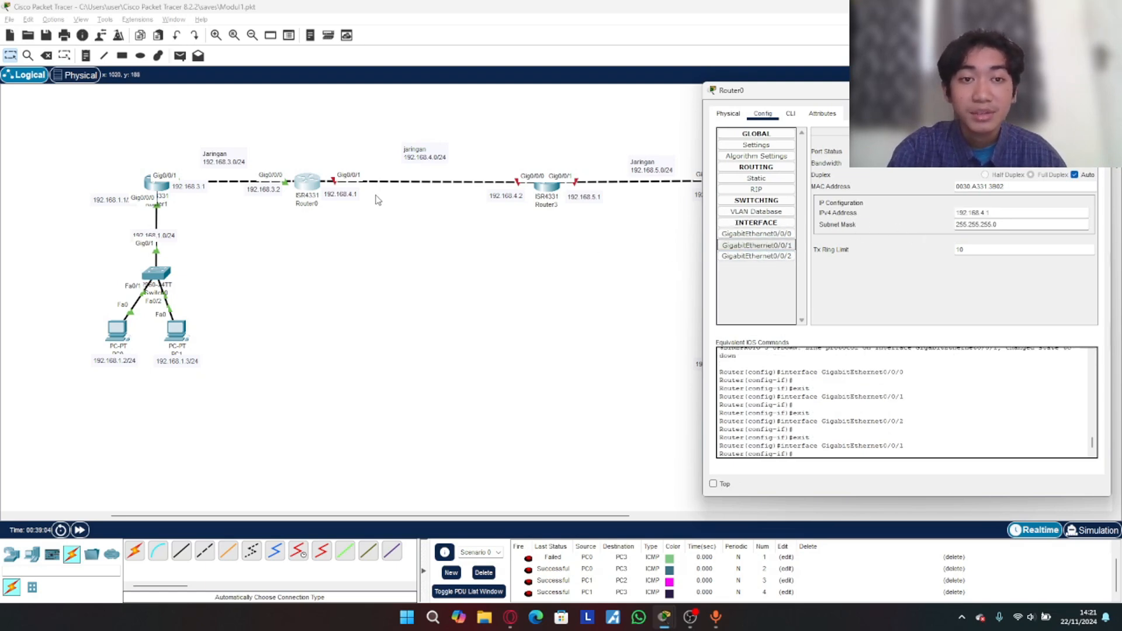
{"action": "left_click", "coordinate": [453, 244]}
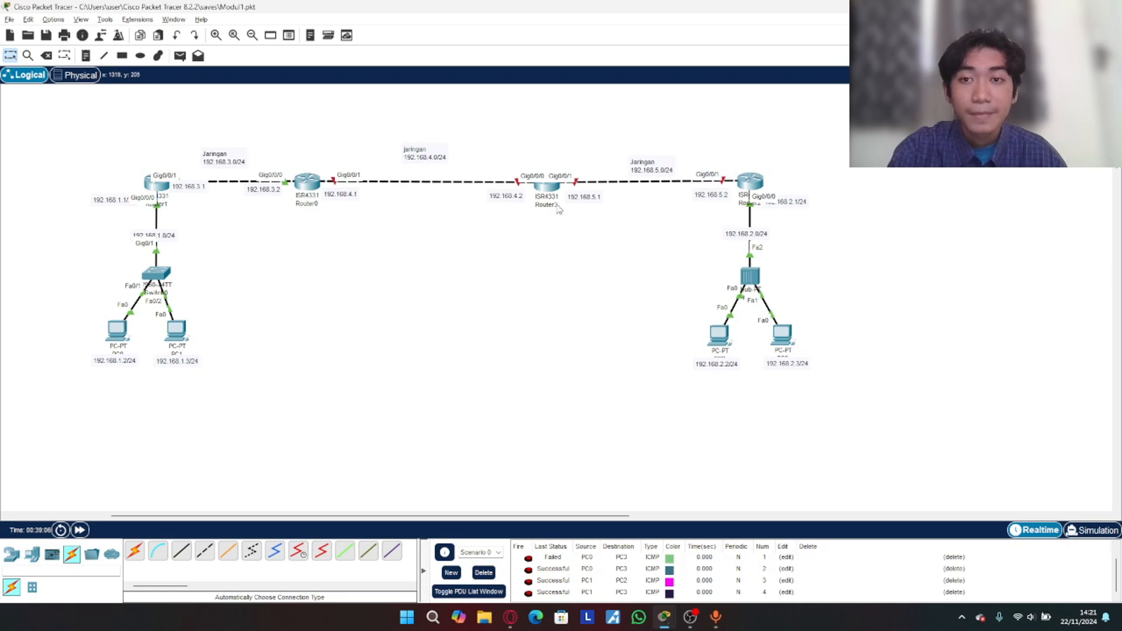
Configure Router3's GigabitEthernet0/0/0 with IPv4 address 192.168.4.2 and subnet mask 255.255.255.0, and turn the port on
{"action": "left_click", "coordinate": [540, 193]}
{"action": "left_click_drag", "start_coordinate": [575, 134], "coordinate": [825, 108]}
{"action": "left_click", "coordinate": [708, 129]}
{"action": "left_click", "coordinate": [701, 250]}
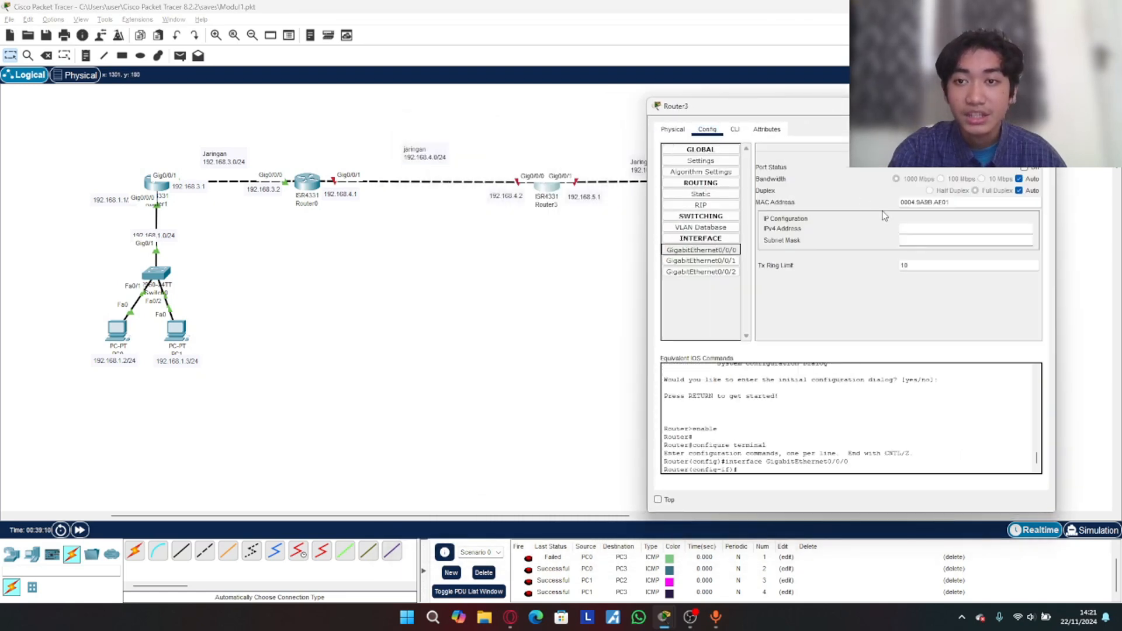
{"action": "left_click", "coordinate": [975, 229]}
{"action": "type", "text": "19"}
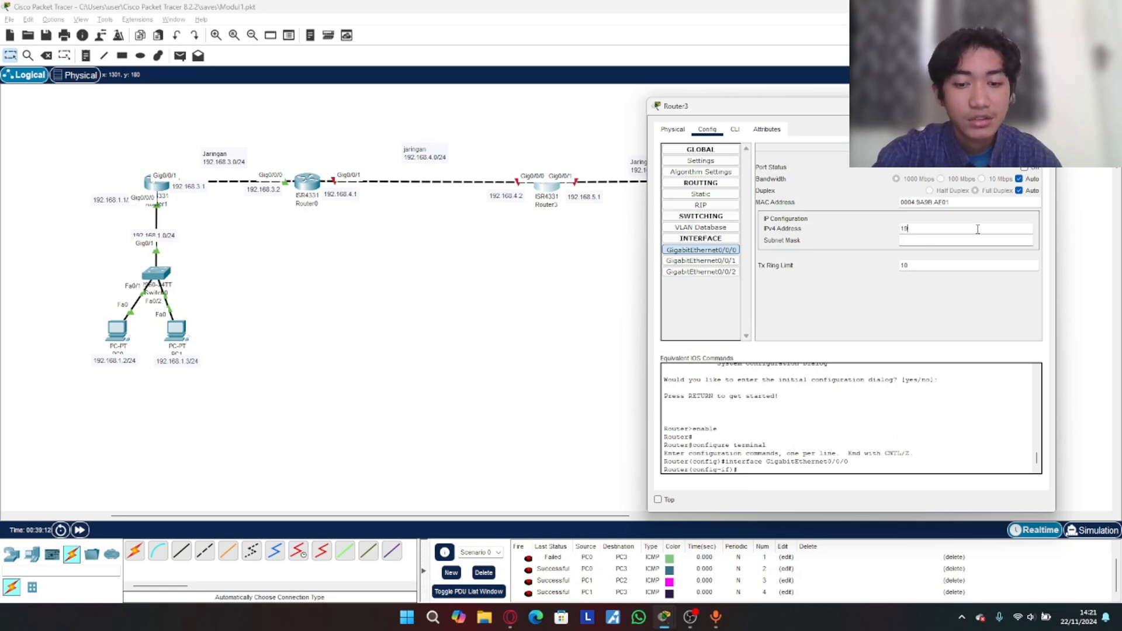
{"action": "type", "text": "2.168"}
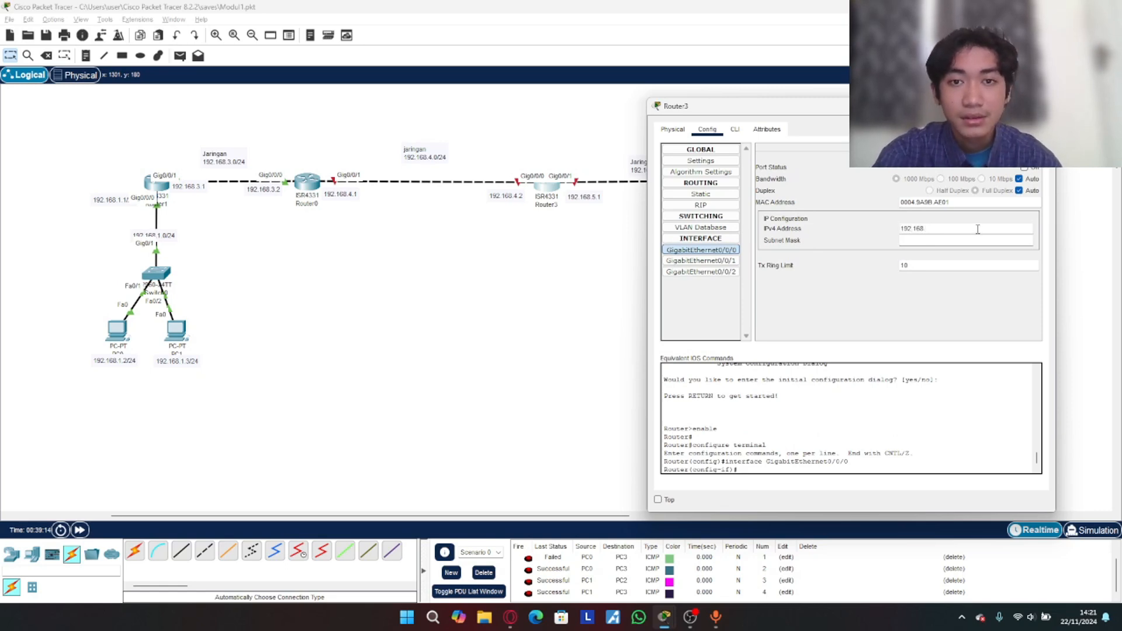
{"action": "type", "text": ".4.2"}
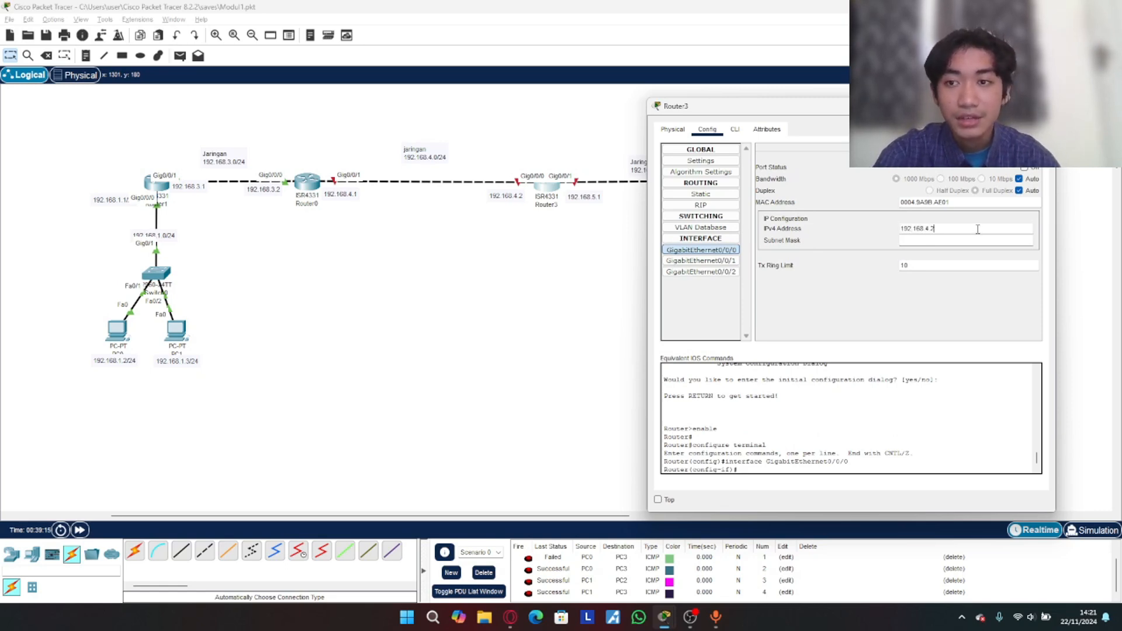
{"action": "left_click", "coordinate": [1025, 167]}
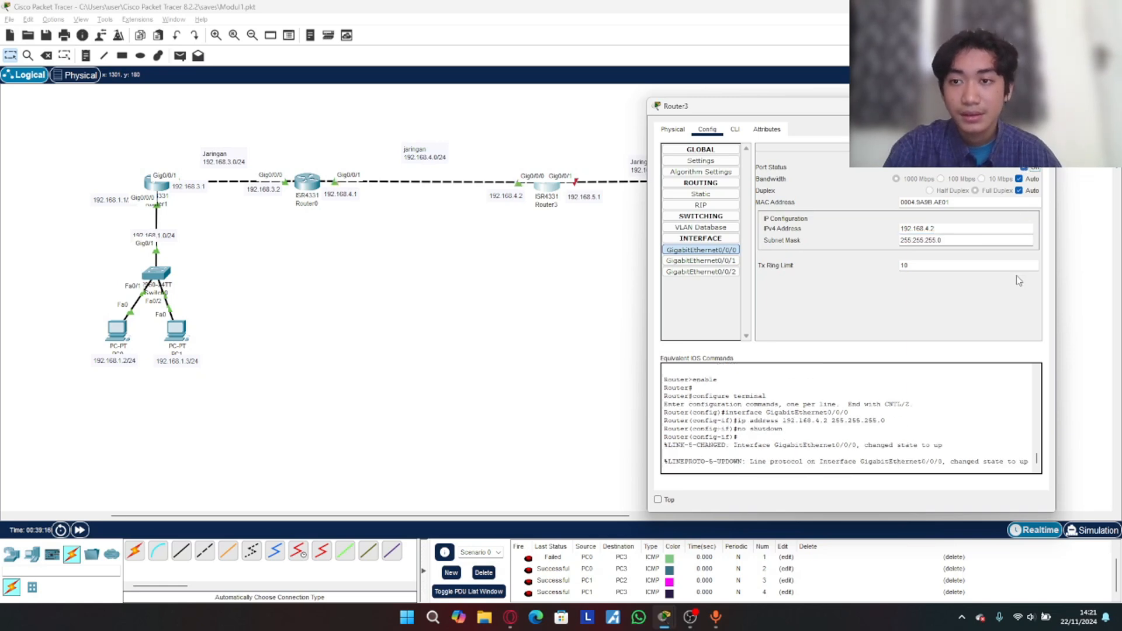
{"action": "left_click", "coordinate": [545, 250]}
Change the IPv4 address of Router2's GigabitEthernet0/0/1 interface to 192.168.5.2
{"action": "left_click", "coordinate": [754, 180]}
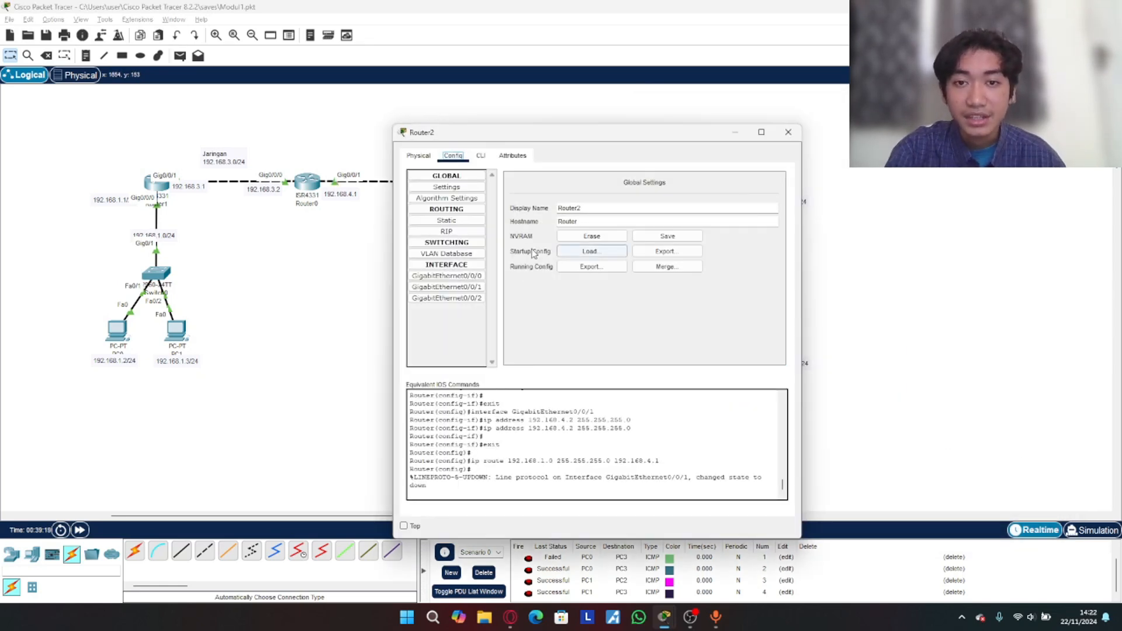
{"action": "left_click_drag", "start_coordinate": [613, 131], "coordinate": [853, 95]}
{"action": "left_click", "coordinate": [694, 255]}
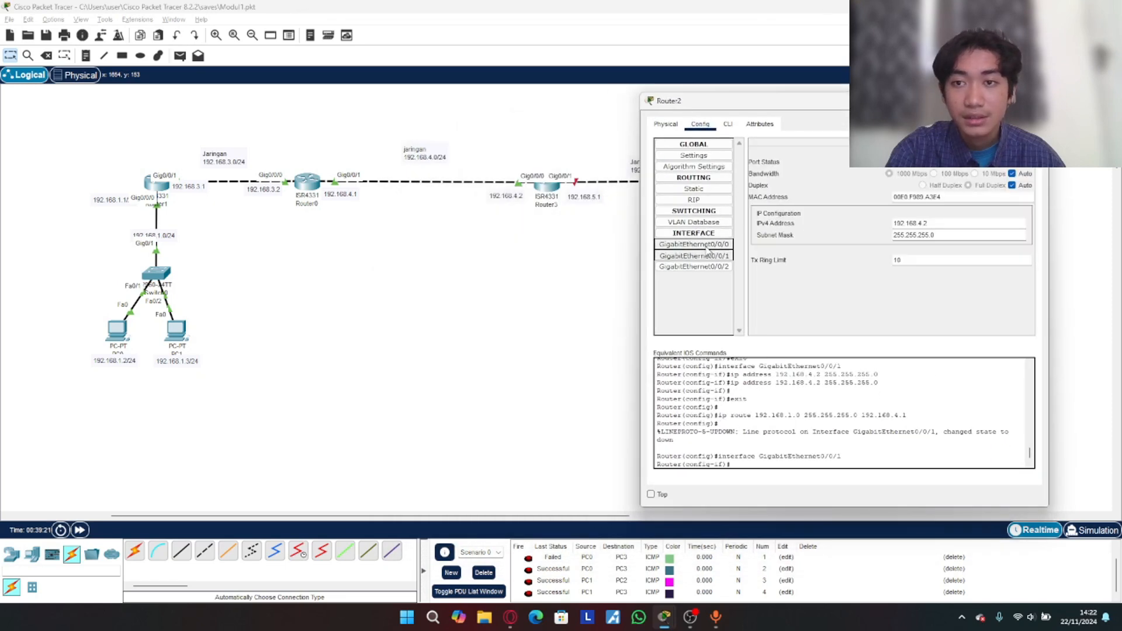
{"action": "left_click_drag", "start_coordinate": [919, 223], "coordinate": [927, 223]}
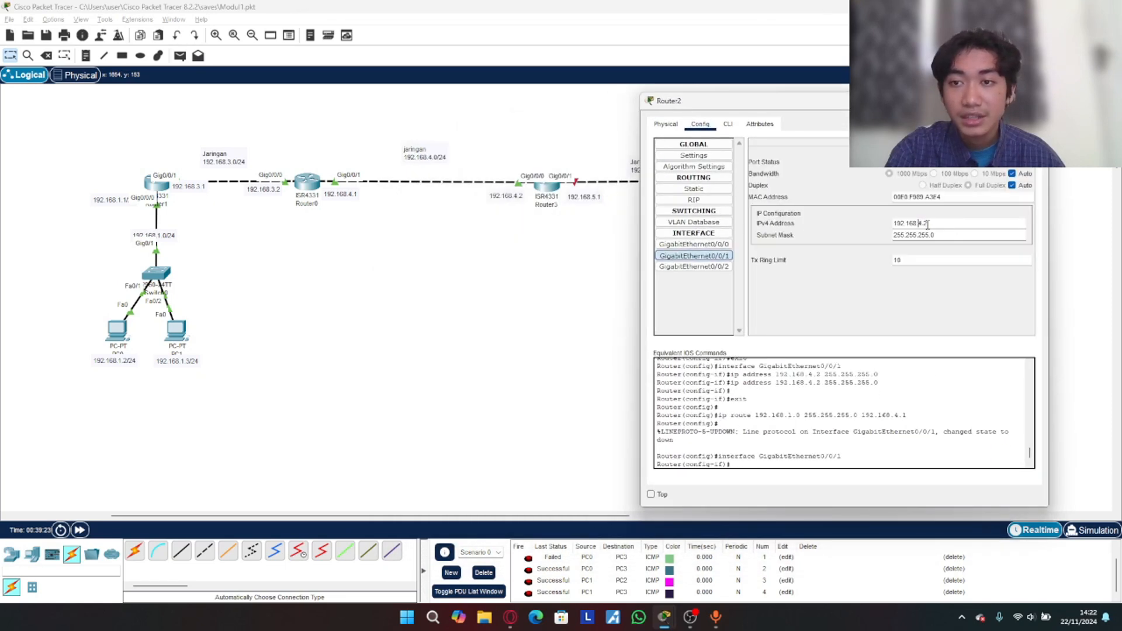
{"action": "type", "text": "5.2"}
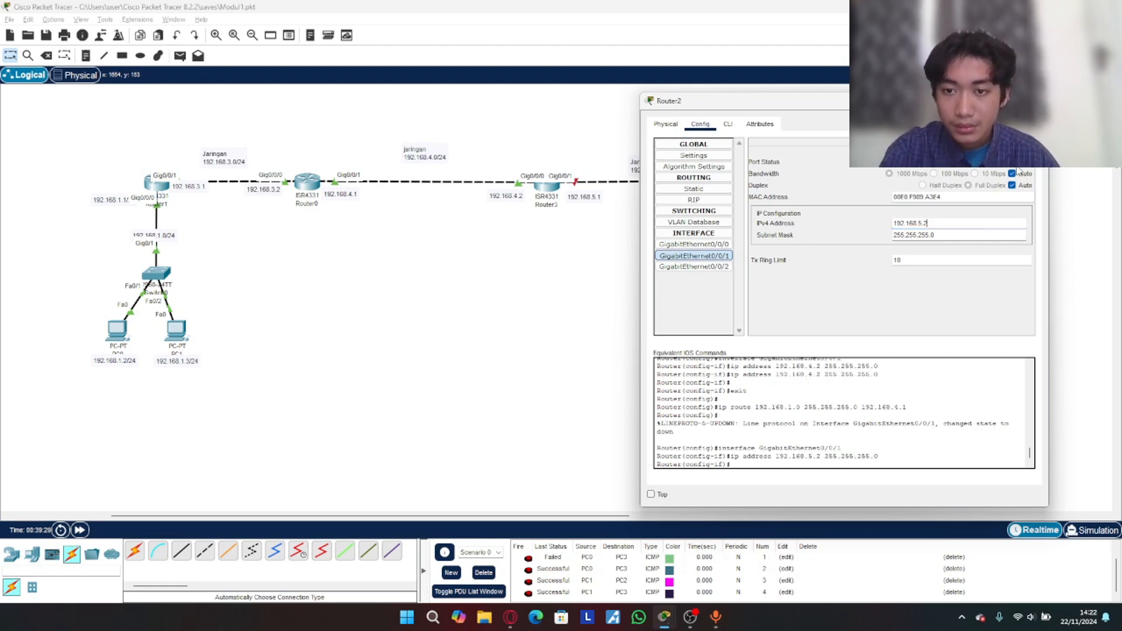
{"action": "left_click", "coordinate": [614, 251]}
Configure Router3's GigabitEthernet0/0/1 with IPv4 address 192.168.5.1 and subnet mask 255.255.255.0, and turn the port on
{"action": "left_click", "coordinate": [547, 187]}
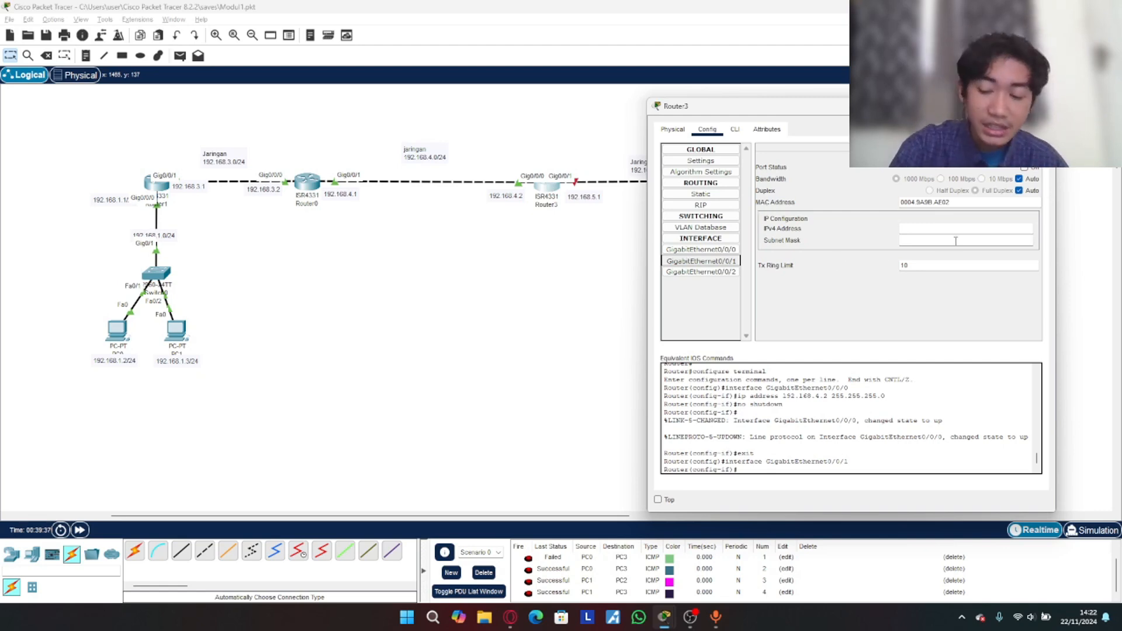
{"action": "left_click", "coordinate": [942, 229]}
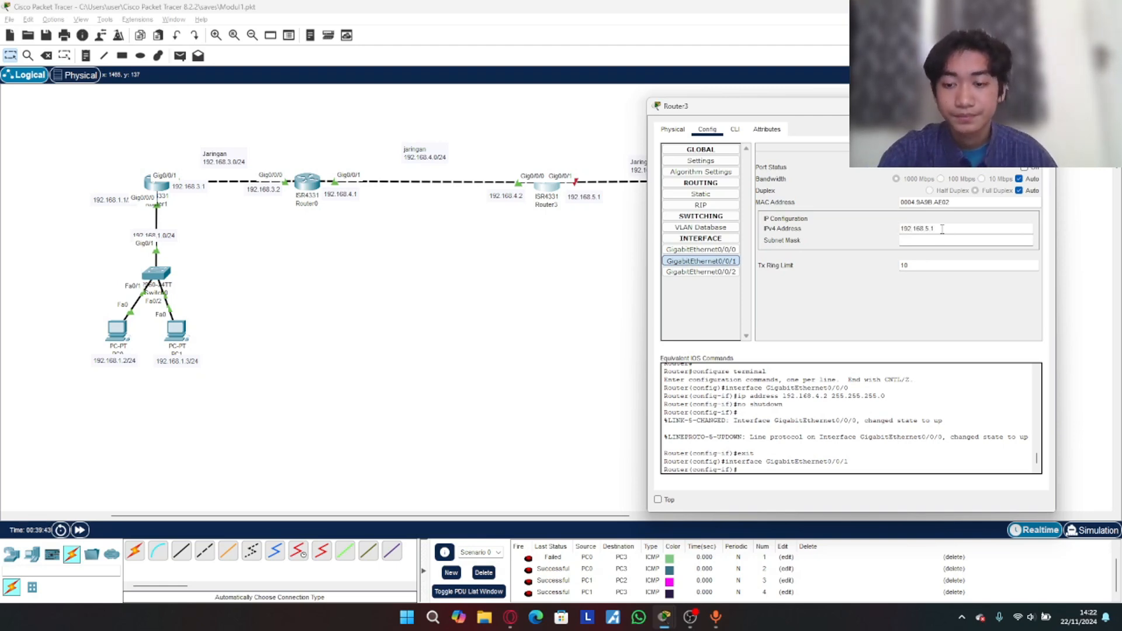
{"action": "key", "text": "Tab"}
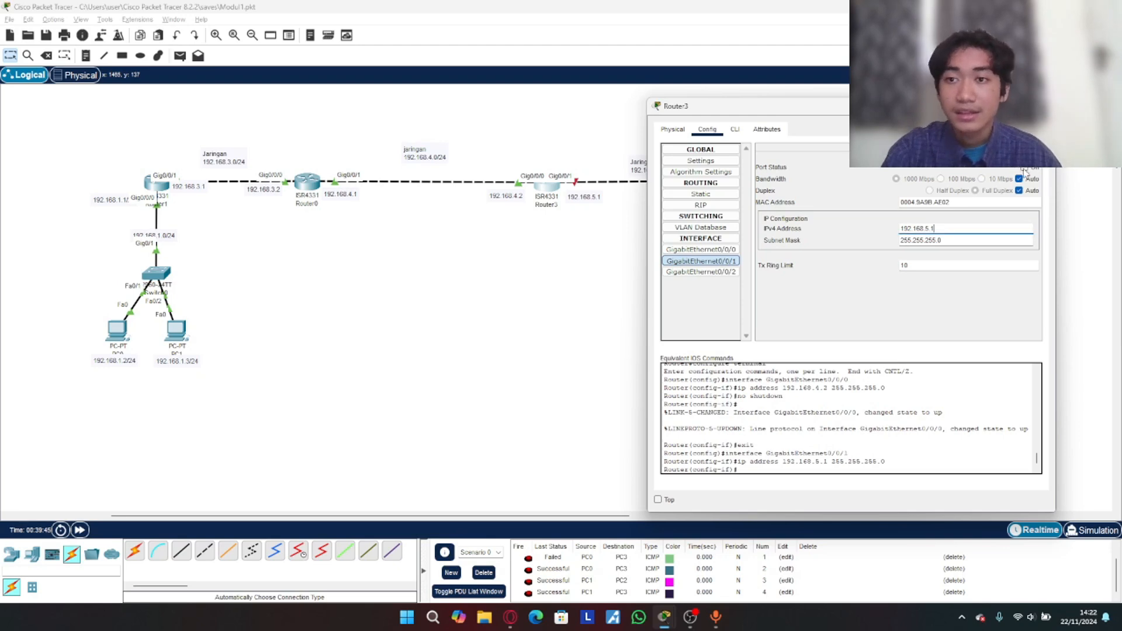
{"action": "left_click", "coordinate": [1023, 168]}
{"action": "left_click", "coordinate": [1046, 105]}
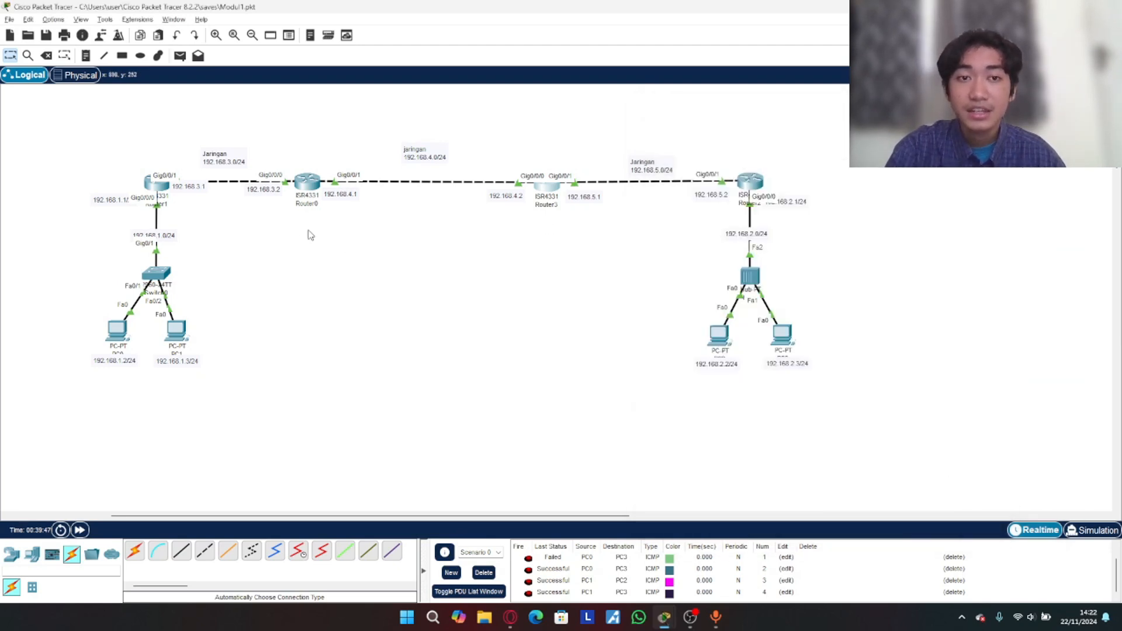
Check Router0's static routes, looking at the entry for network 192.168.2.0/24
{"action": "left_click", "coordinate": [302, 180]}
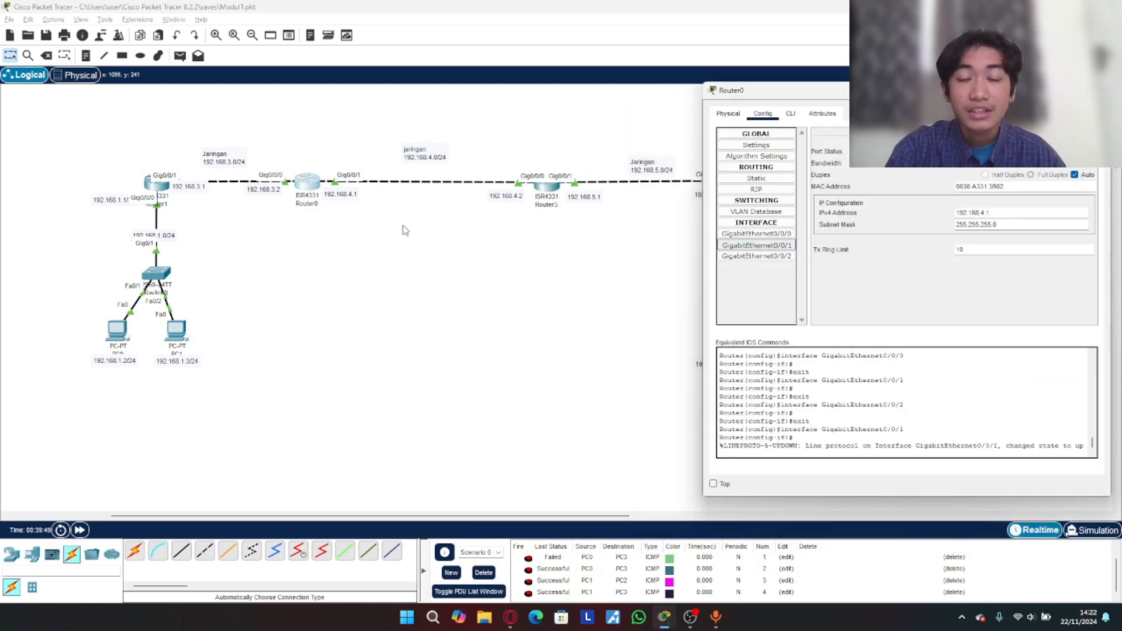
{"action": "left_click", "coordinate": [764, 179]}
{"action": "left_click", "coordinate": [840, 245]}
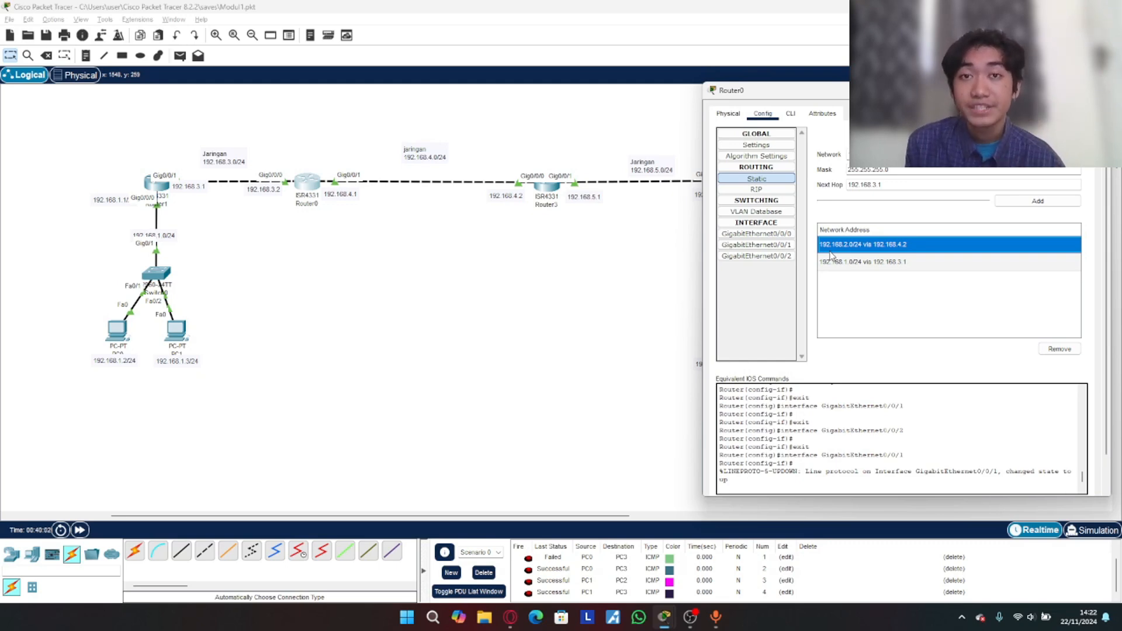
Switch to the Modul Praktikum PDF in the browser, compare the Challenge 1 and Challenge 2 topologies, and return to Packet Tracer
{"action": "key", "text": "alt+Tab"}
{"action": "left_click", "coordinate": [812, 252]}
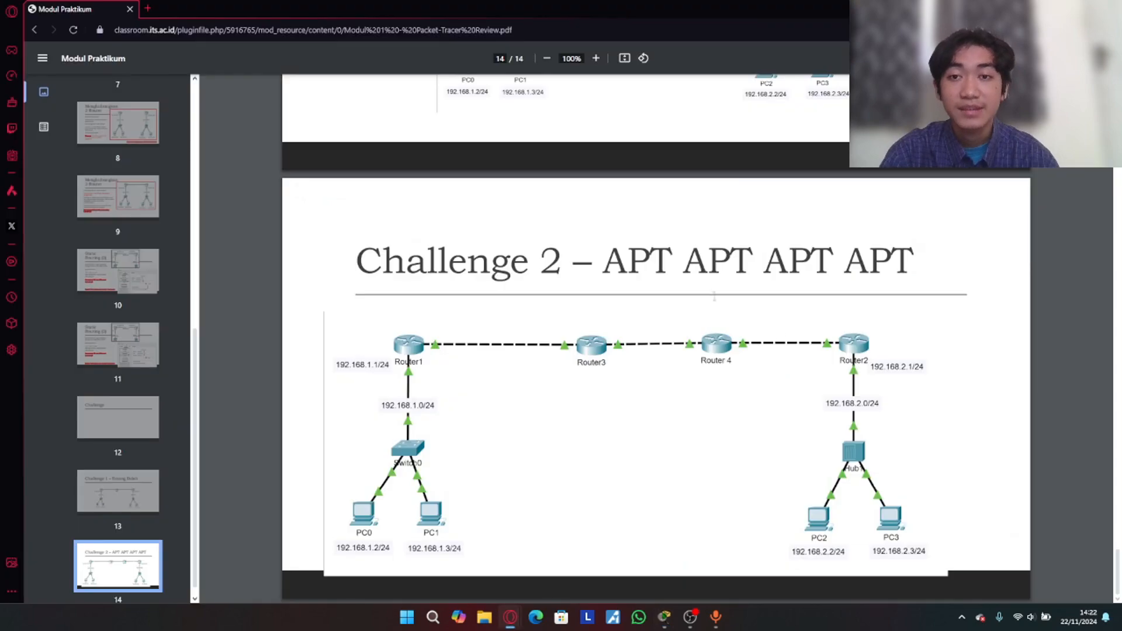
{"action": "scroll", "coordinate": [794, 328], "scroll_direction": "up", "scroll_amount": 5}
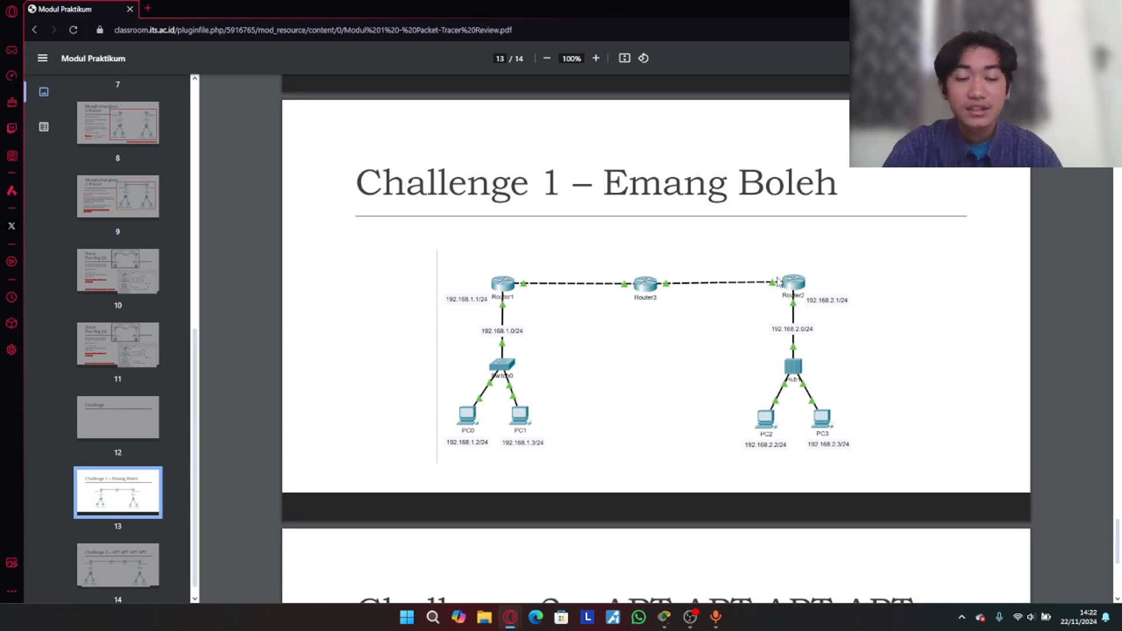
{"action": "key", "text": "alt+Tab"}
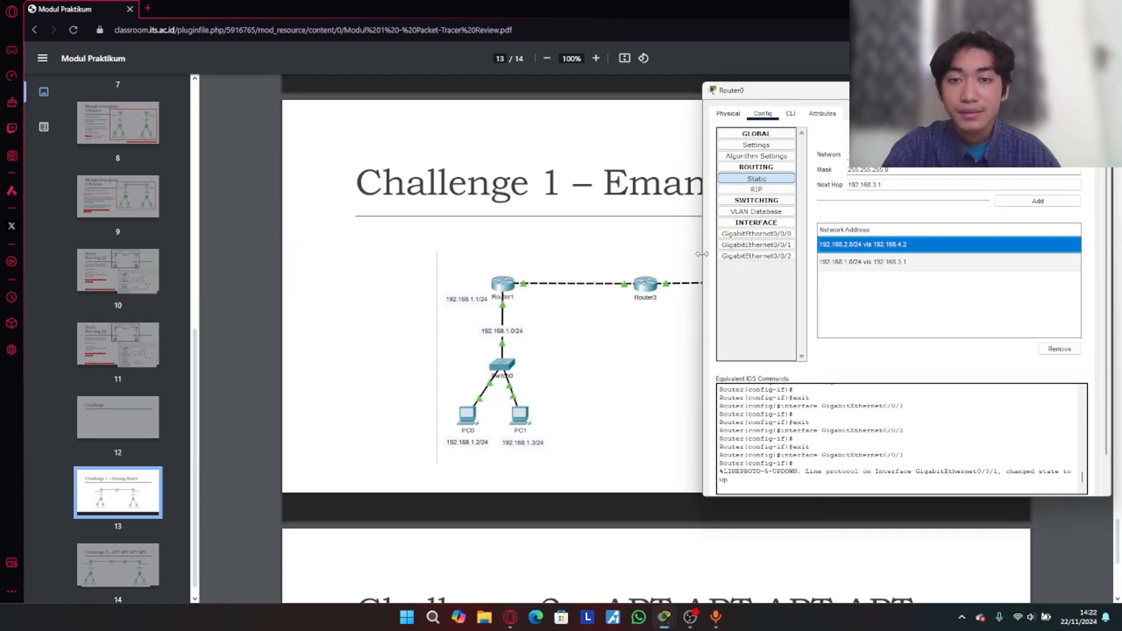
{"action": "left_click", "coordinate": [521, 457]}
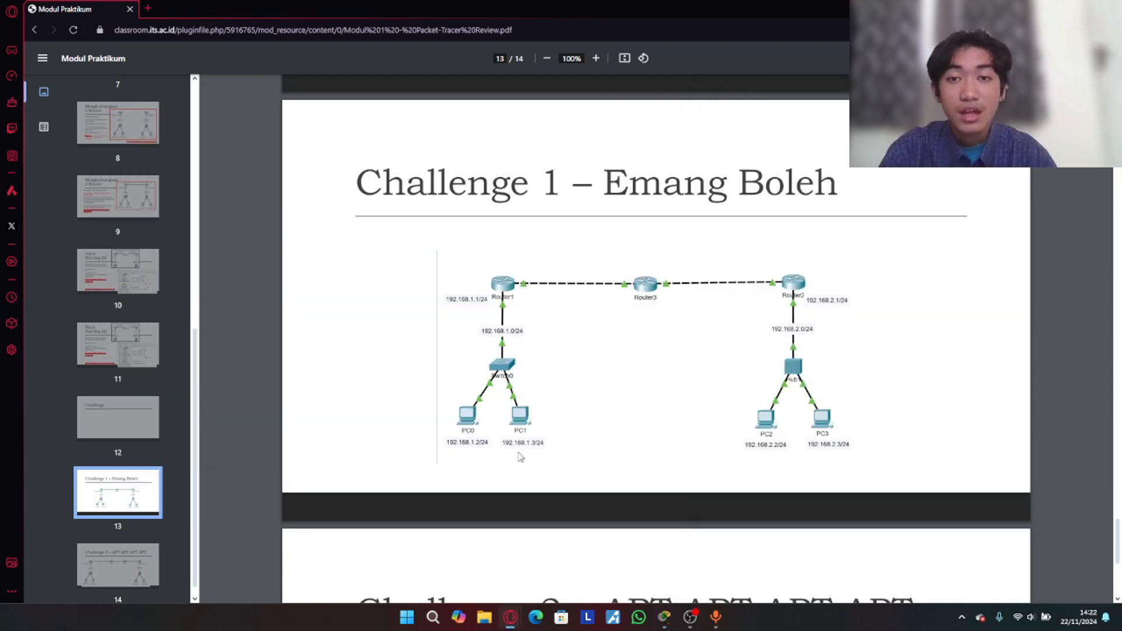
{"action": "mouse_move", "coordinate": [664, 617]}
{"action": "left_click", "coordinate": [529, 546]}
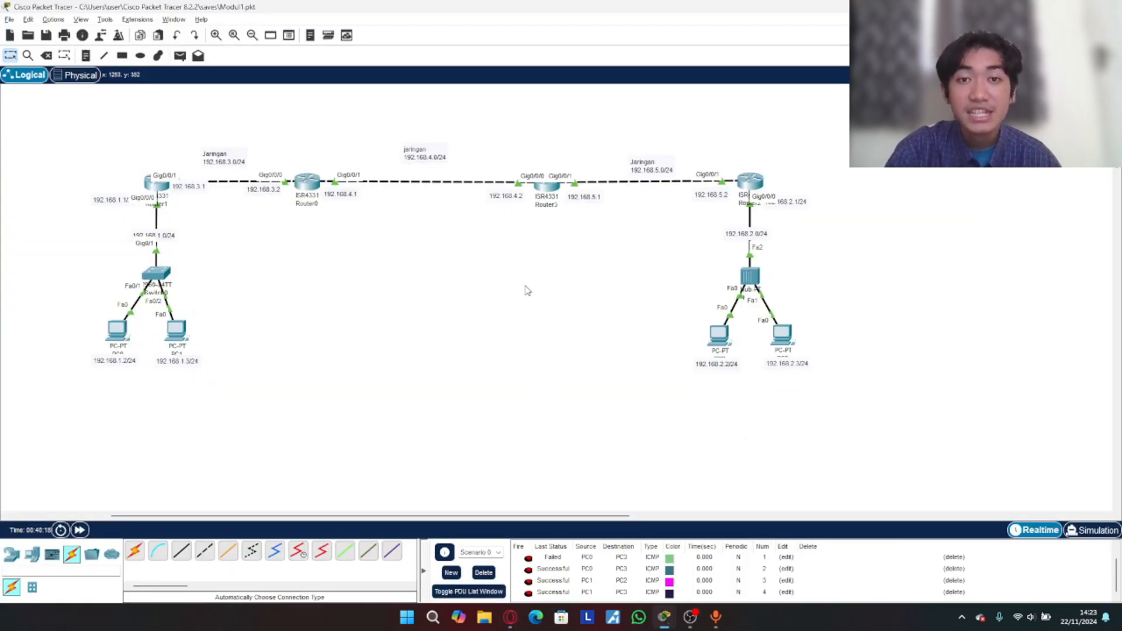
Compare Router3's GigabitEthernet0/0/0 IP settings with Router0's static routes
{"action": "left_click", "coordinate": [546, 186]}
{"action": "left_click", "coordinate": [716, 251]}
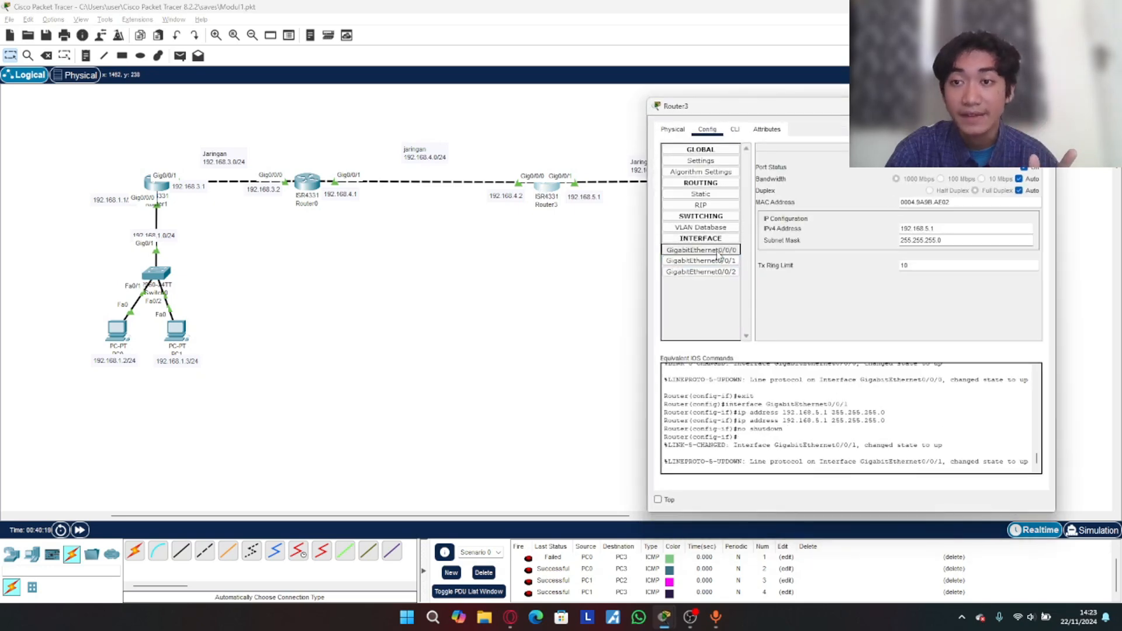
{"action": "left_click", "coordinate": [548, 268]}
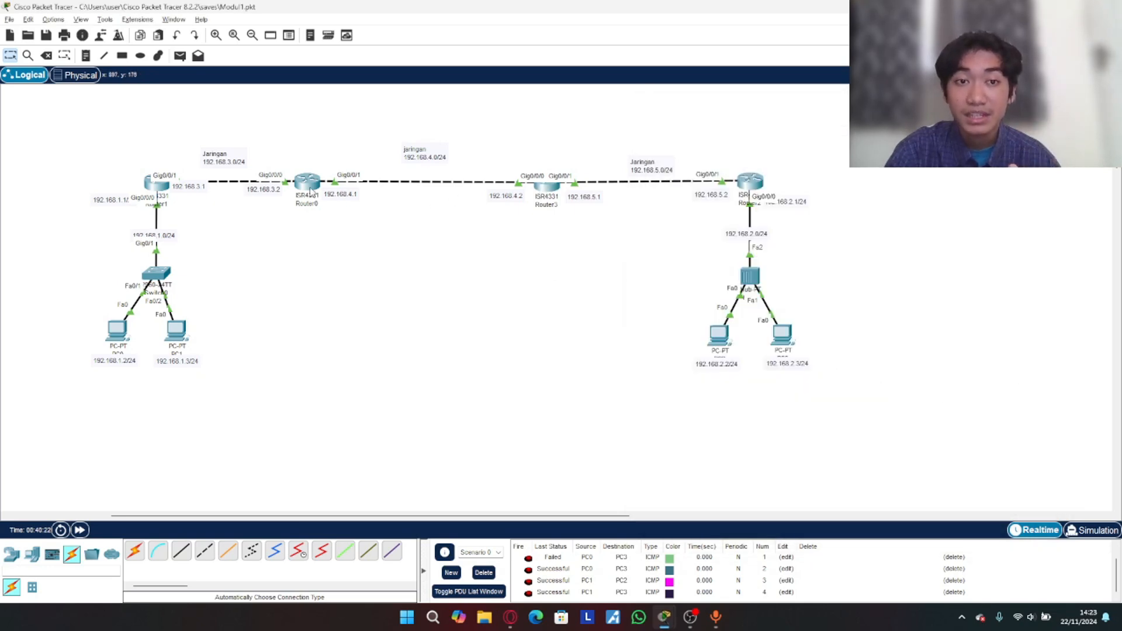
{"action": "left_click", "coordinate": [311, 192]}
{"action": "left_click", "coordinate": [522, 240]}
{"action": "left_click", "coordinate": [314, 186]}
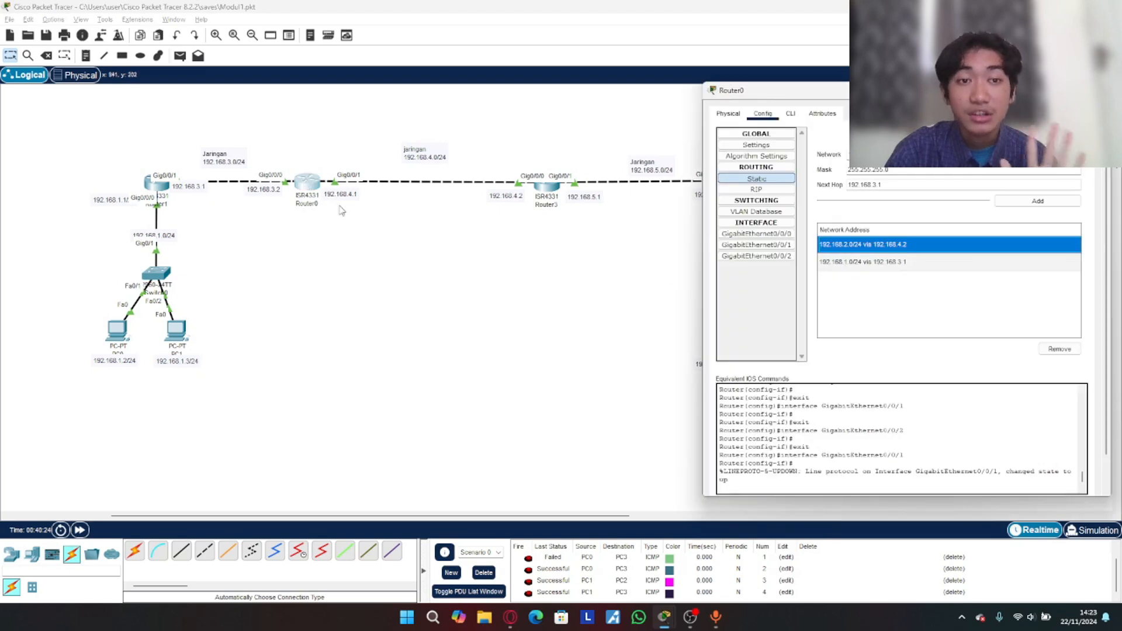
{"action": "left_click", "coordinate": [375, 255]}
{"action": "left_click", "coordinate": [540, 200]}
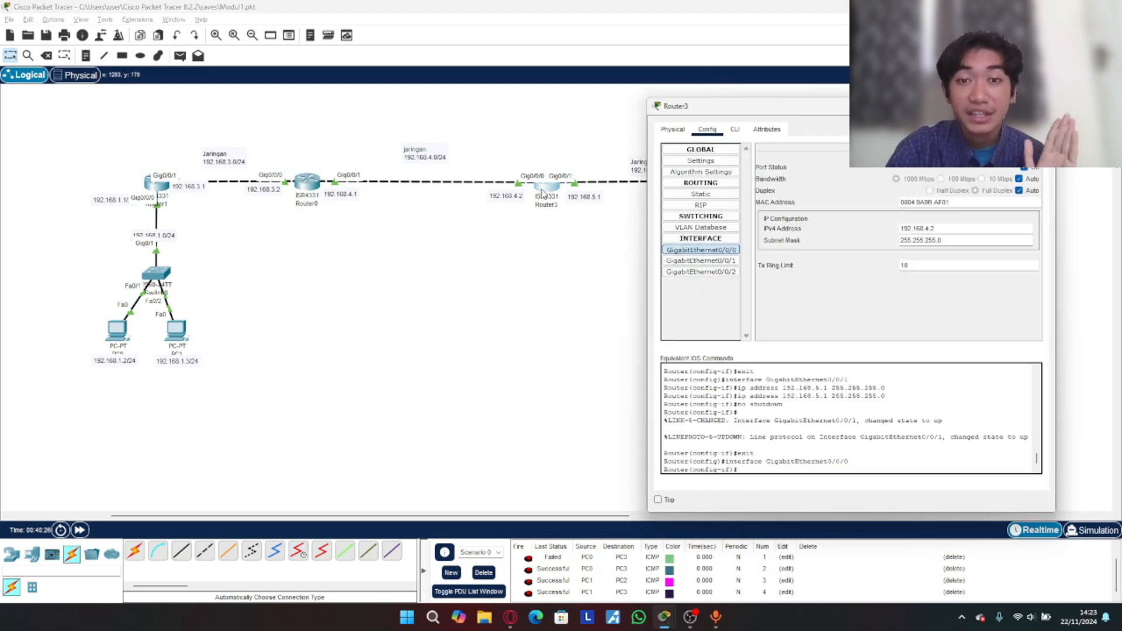
{"action": "left_click", "coordinate": [495, 211]}
{"action": "left_click", "coordinate": [562, 187]}
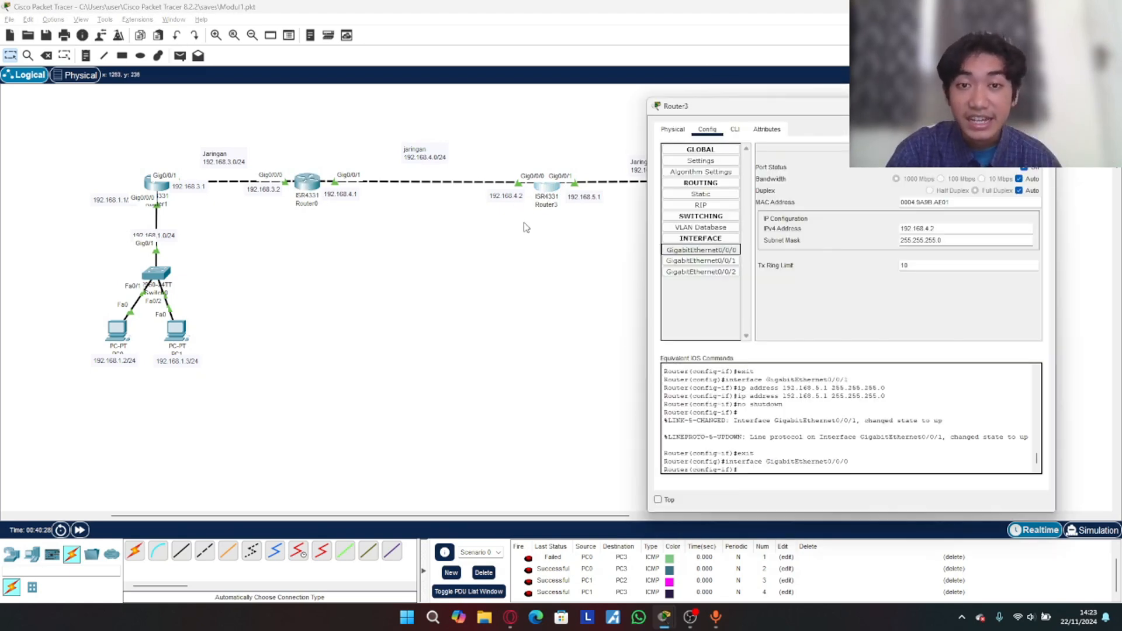
{"action": "left_click", "coordinate": [431, 228]}
Examine Router0's static routes to networks 192.168.1.0/24 and 192.168.2.0/24 and their next hops
{"action": "left_click", "coordinate": [315, 190]}
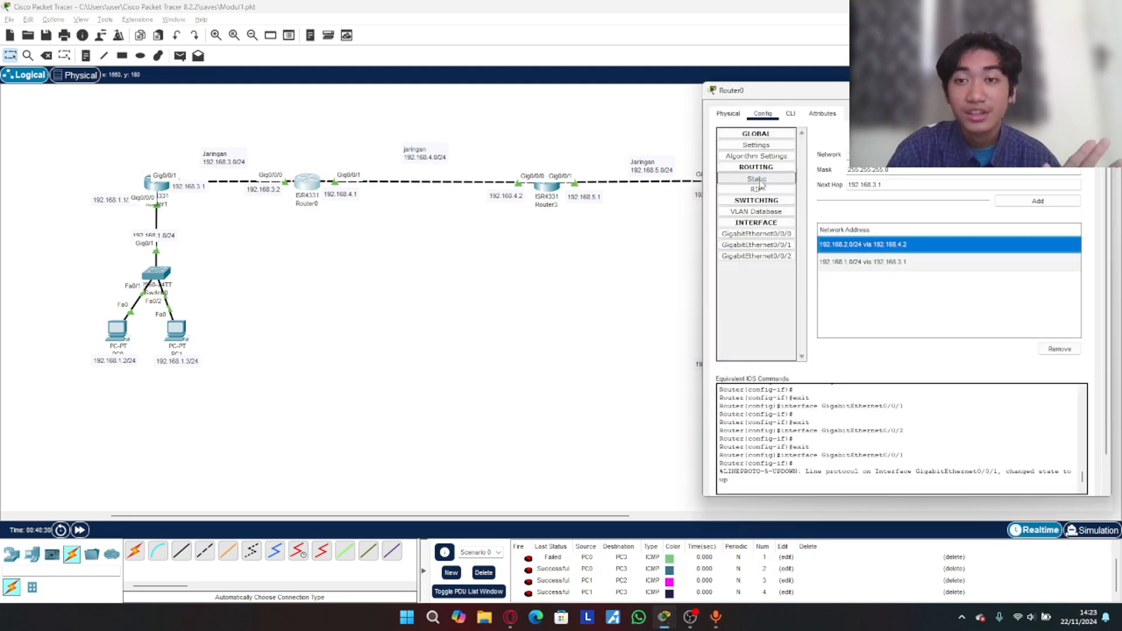
{"action": "left_click", "coordinate": [901, 261]}
{"action": "left_click", "coordinate": [902, 247]}
{"action": "left_click", "coordinate": [901, 258]}
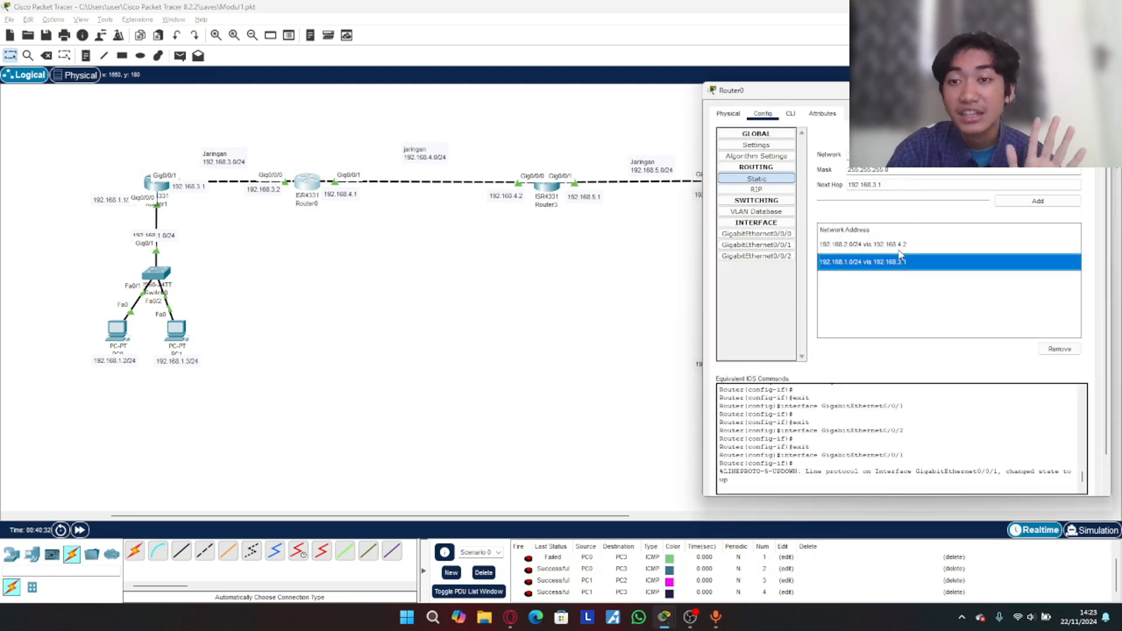
{"action": "left_click", "coordinate": [901, 250]}
{"action": "left_click", "coordinate": [900, 259]}
{"action": "left_click", "coordinate": [897, 251]}
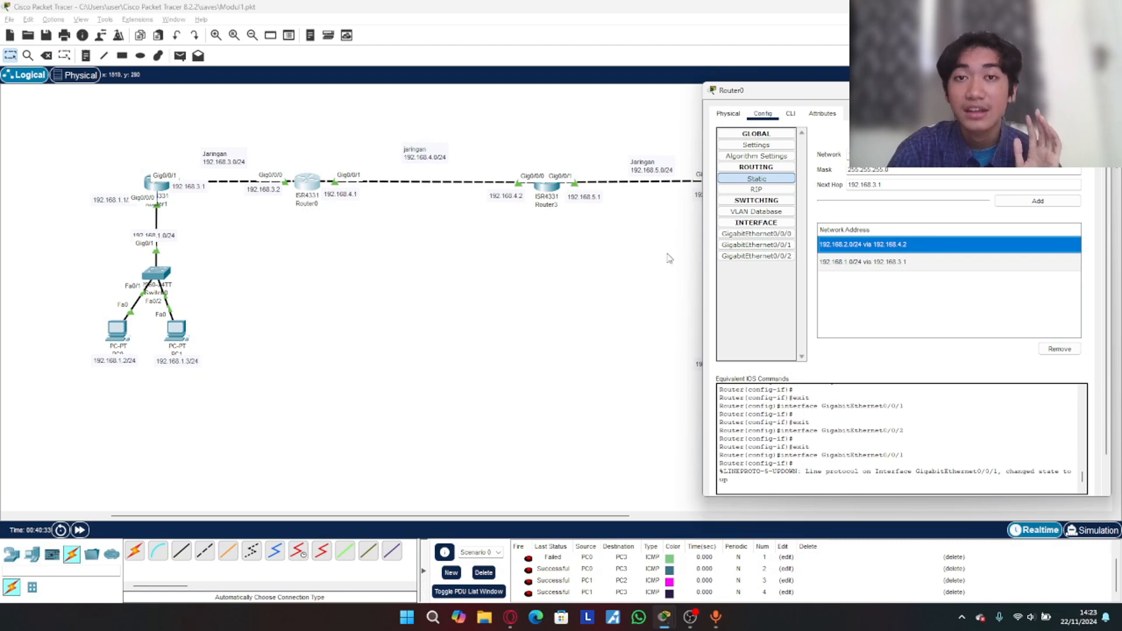
Look over the configurations of Router3 and Router2 along the path to network 192.168.2.0/24
{"action": "left_click", "coordinate": [624, 262]}
{"action": "left_click", "coordinate": [547, 191]}
{"action": "left_click", "coordinate": [538, 230]}
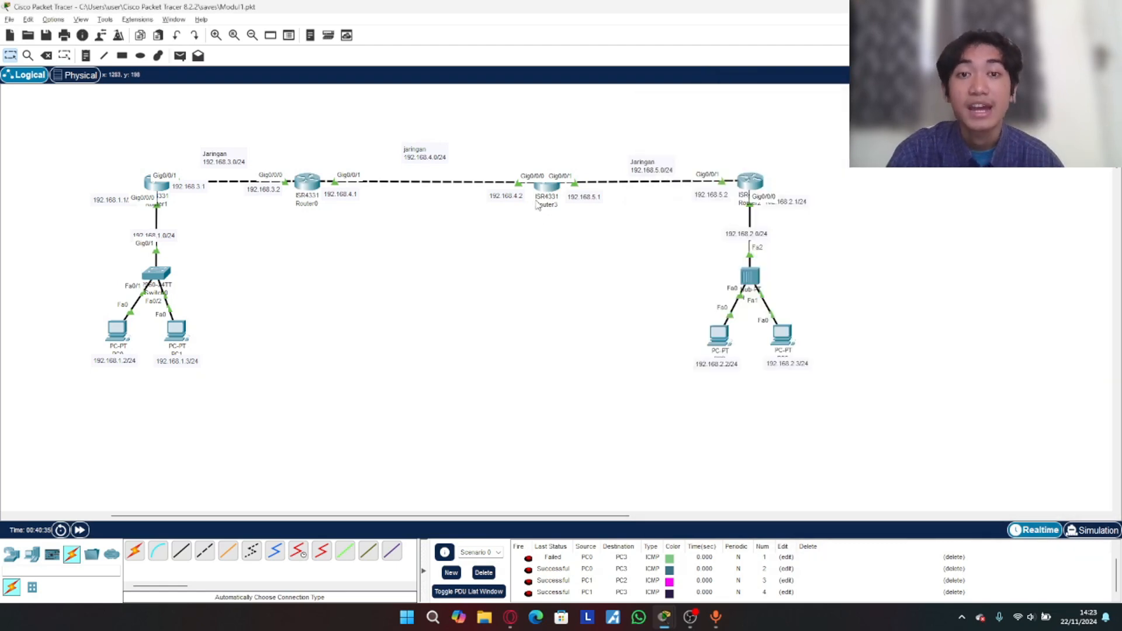
{"action": "left_click", "coordinate": [547, 190]}
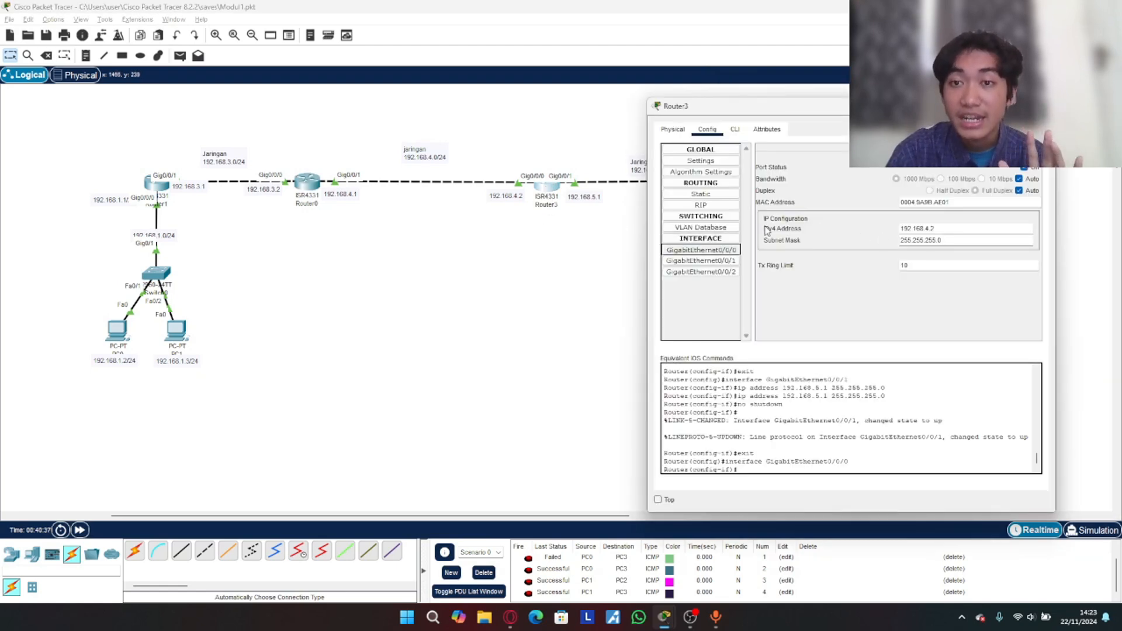
{"action": "left_click", "coordinate": [564, 231]}
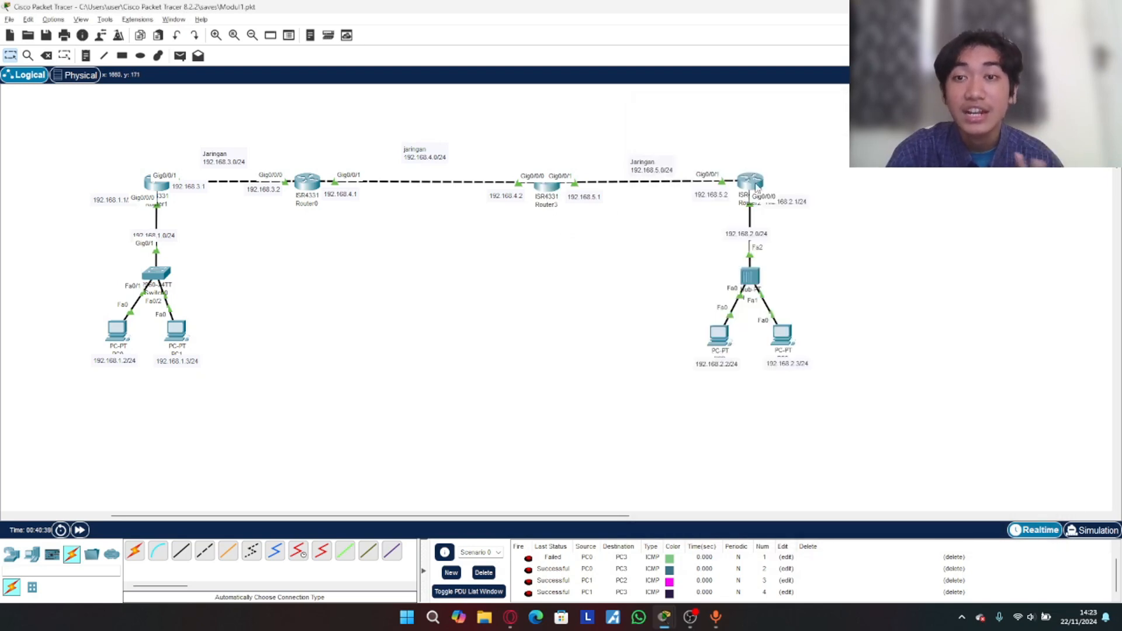
{"action": "left_click", "coordinate": [756, 184]}
{"action": "left_click", "coordinate": [911, 214]}
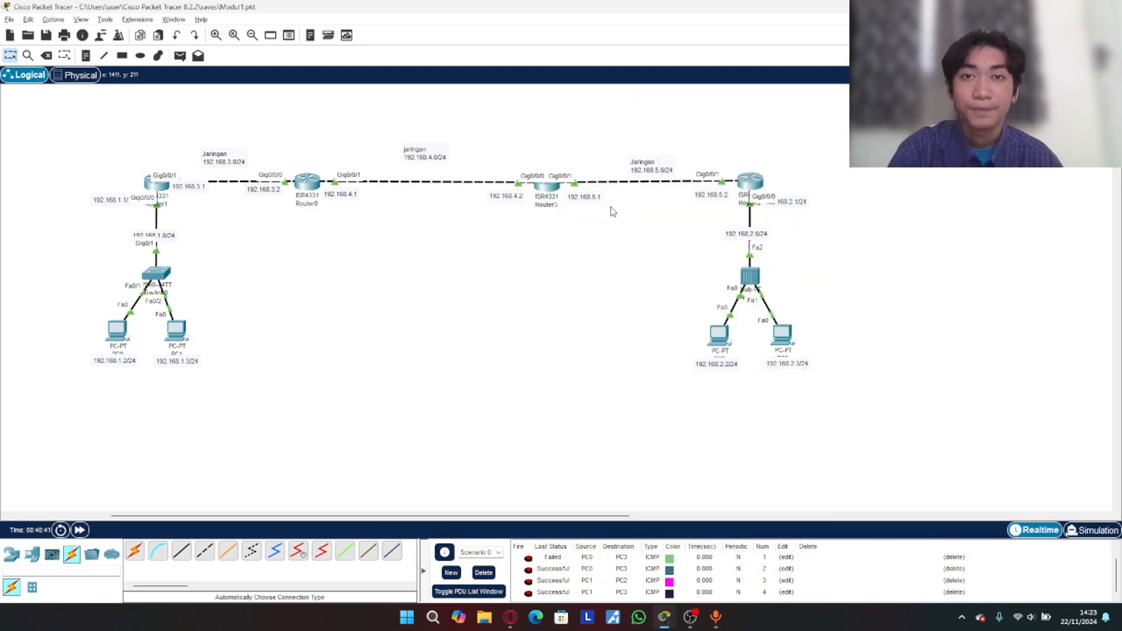
{"action": "left_click", "coordinate": [536, 186]}
{"action": "left_click", "coordinate": [496, 311]}
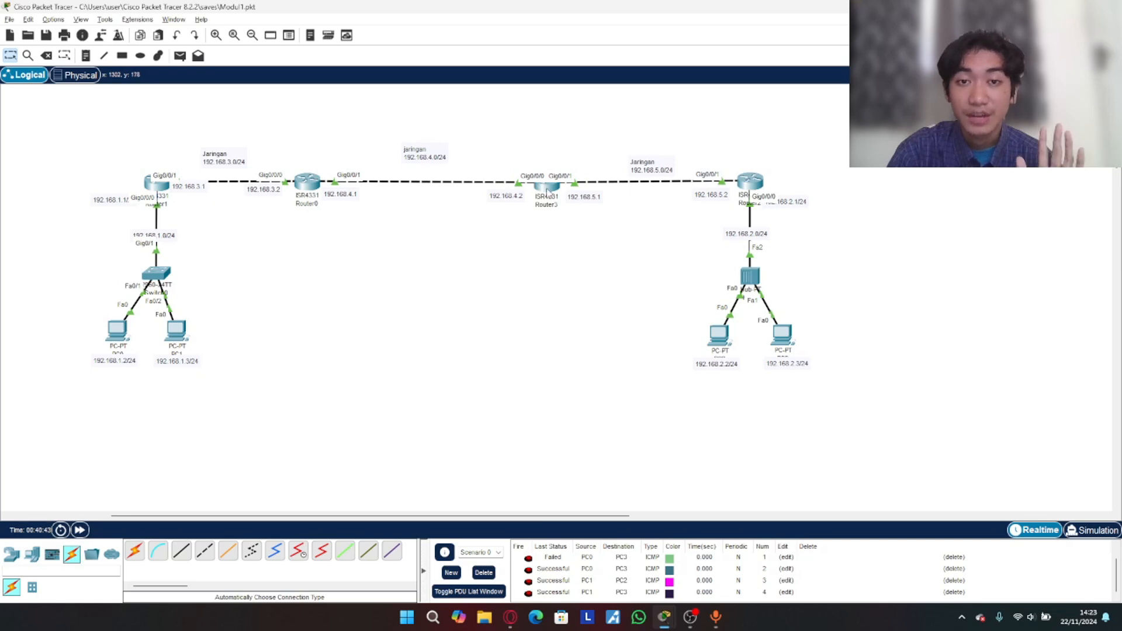
Add a static route on Router3 to network 192.168.2.0 with mask 255.255.255.0 and next hop 192.168.5.2
{"action": "left_click", "coordinate": [547, 190]}
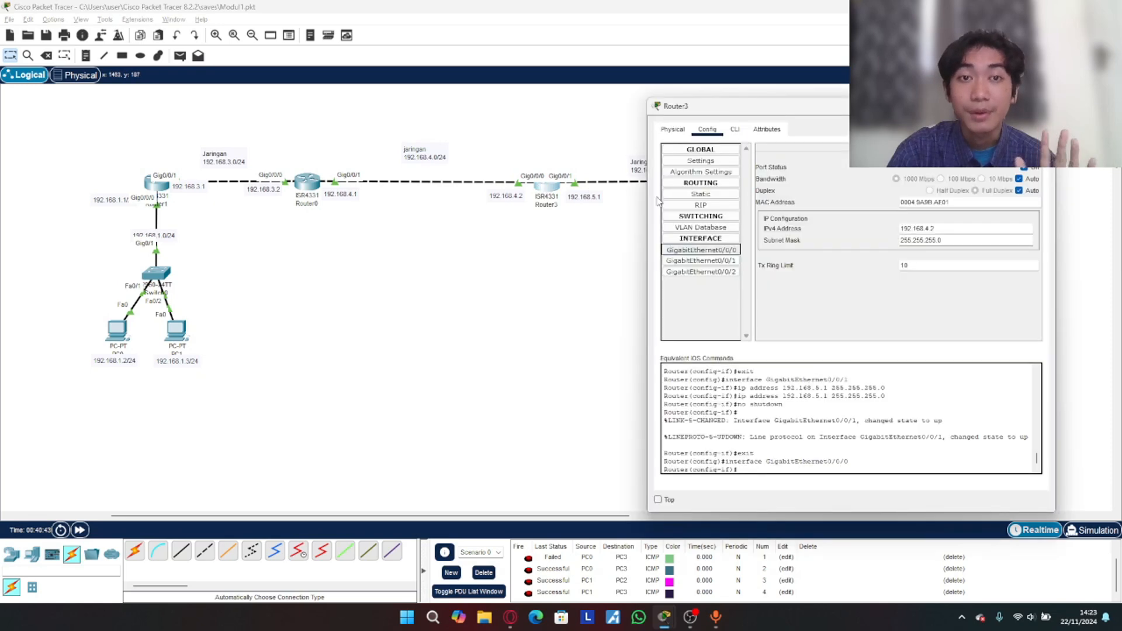
{"action": "left_click", "coordinate": [702, 195]}
{"action": "left_click", "coordinate": [889, 170]}
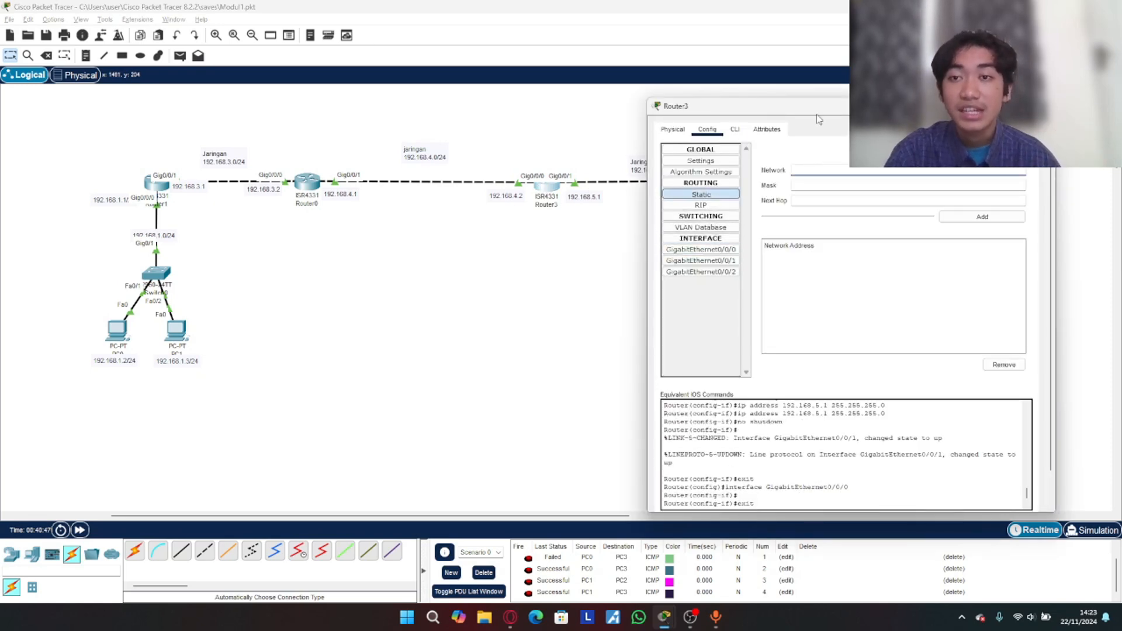
{"action": "mouse_move", "coordinate": [819, 107]}
{"action": "left_mouse_down"}
{"action": "mouse_move", "coordinate": [878, 102]}
{"action": "mouse_move", "coordinate": [836, 108]}
{"action": "left_mouse_up"}
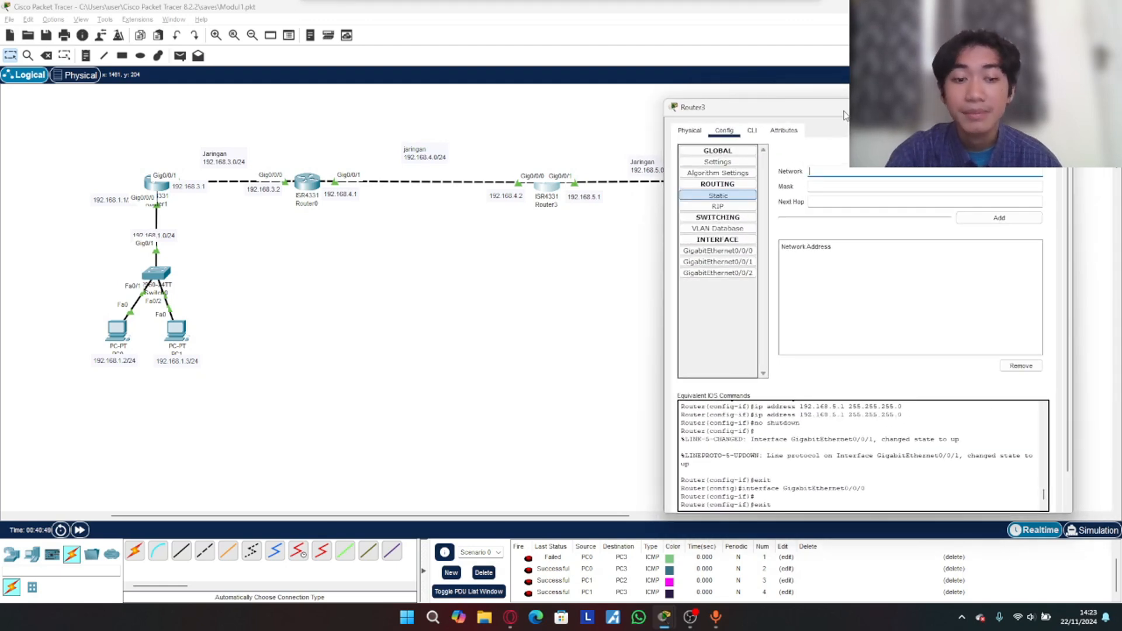
{"action": "type", "text": "192.1"}
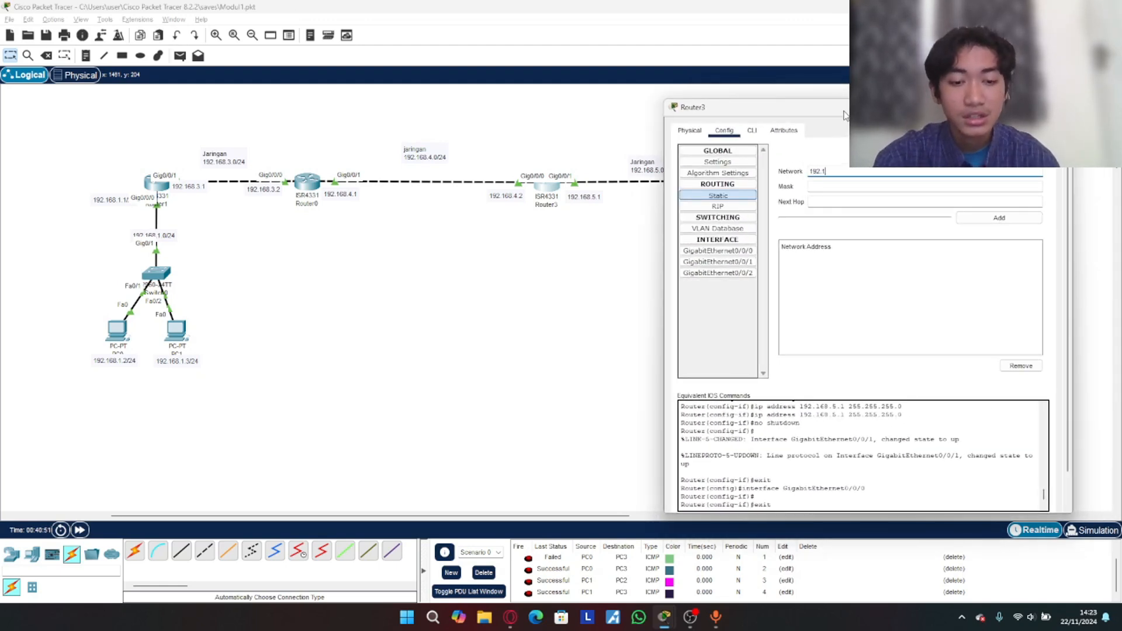
{"action": "type", "text": "68"}
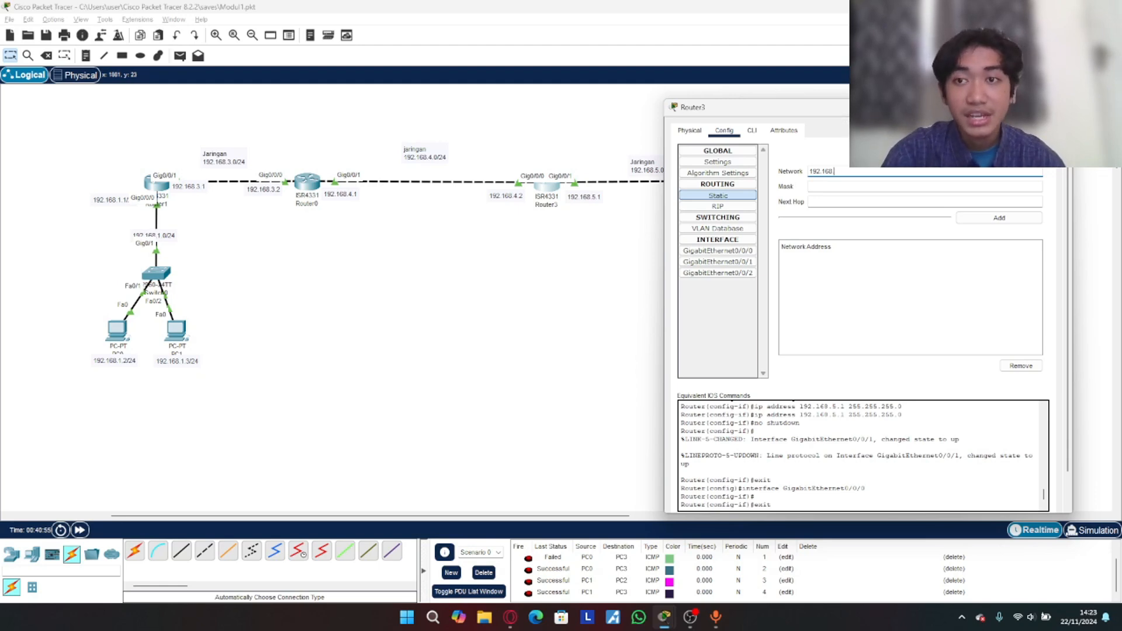
{"action": "left_click_drag", "start_coordinate": [904, 108], "coordinate": [734, 118]}
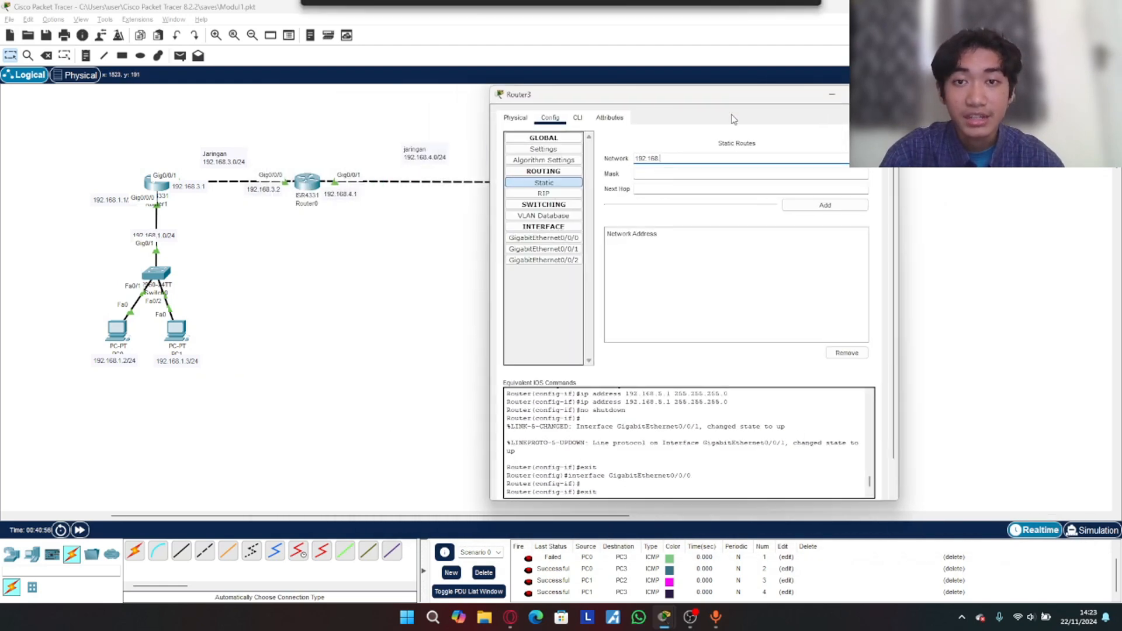
{"action": "type", "text": ".0"}
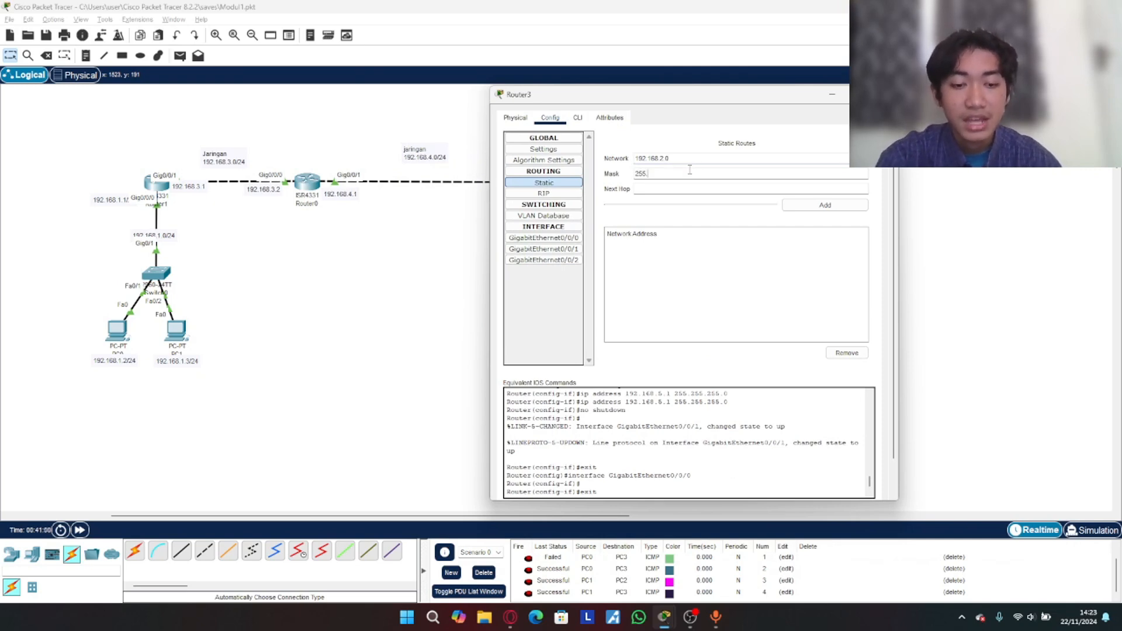
{"action": "left_click", "coordinate": [689, 170]}
{"action": "type", "text": "255.255.255.0"}
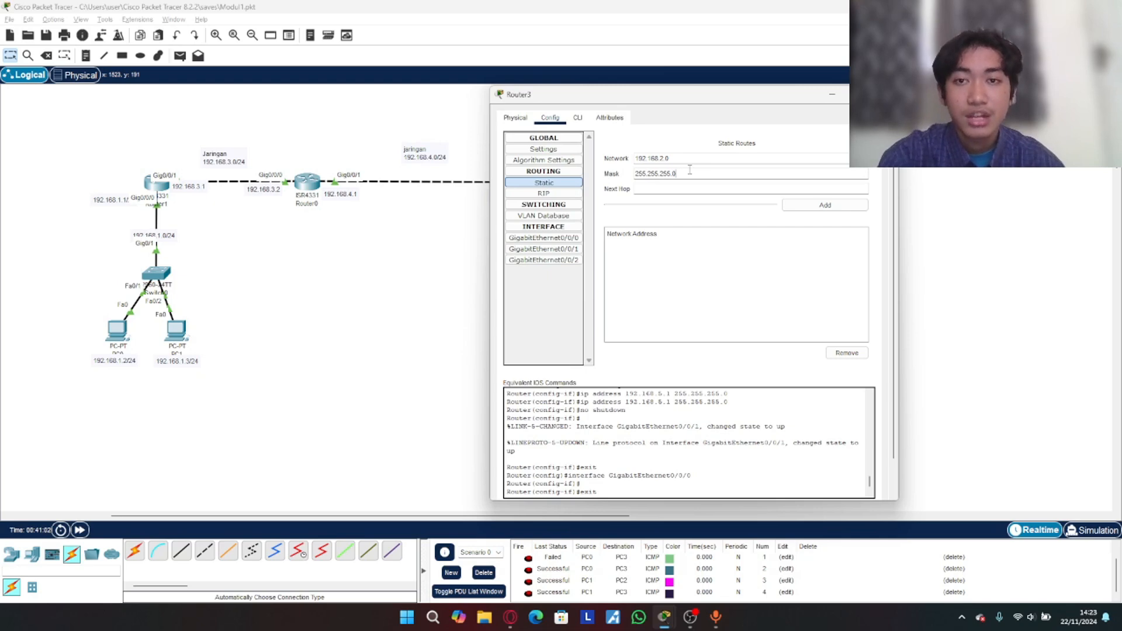
{"action": "key", "text": "Tab"}
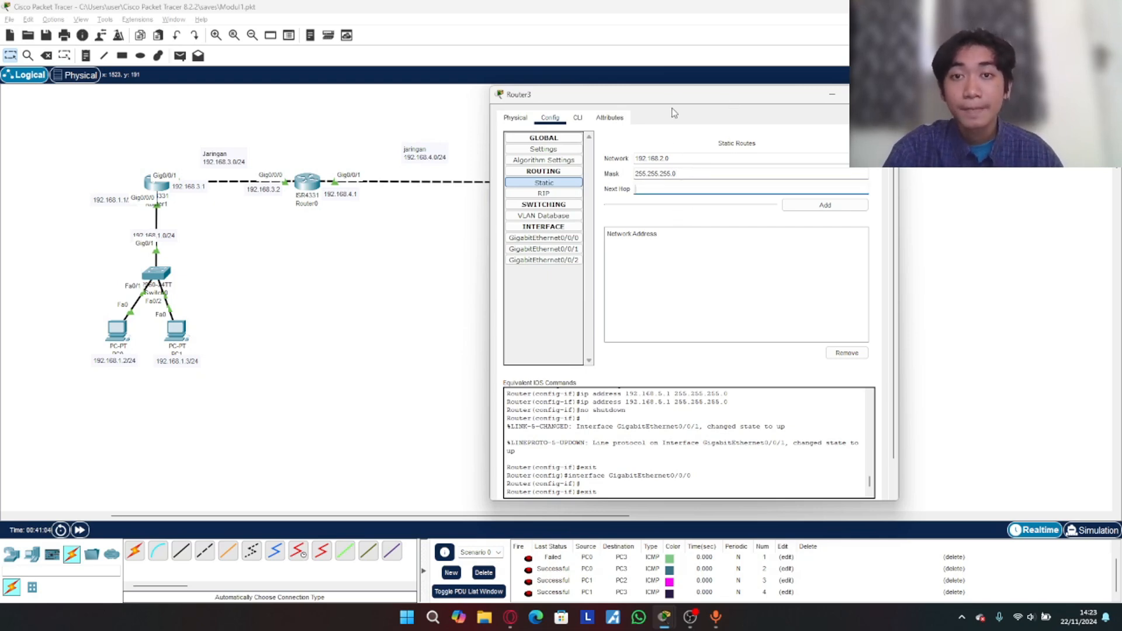
{"action": "left_click_drag", "start_coordinate": [677, 96], "coordinate": [452, 85]}
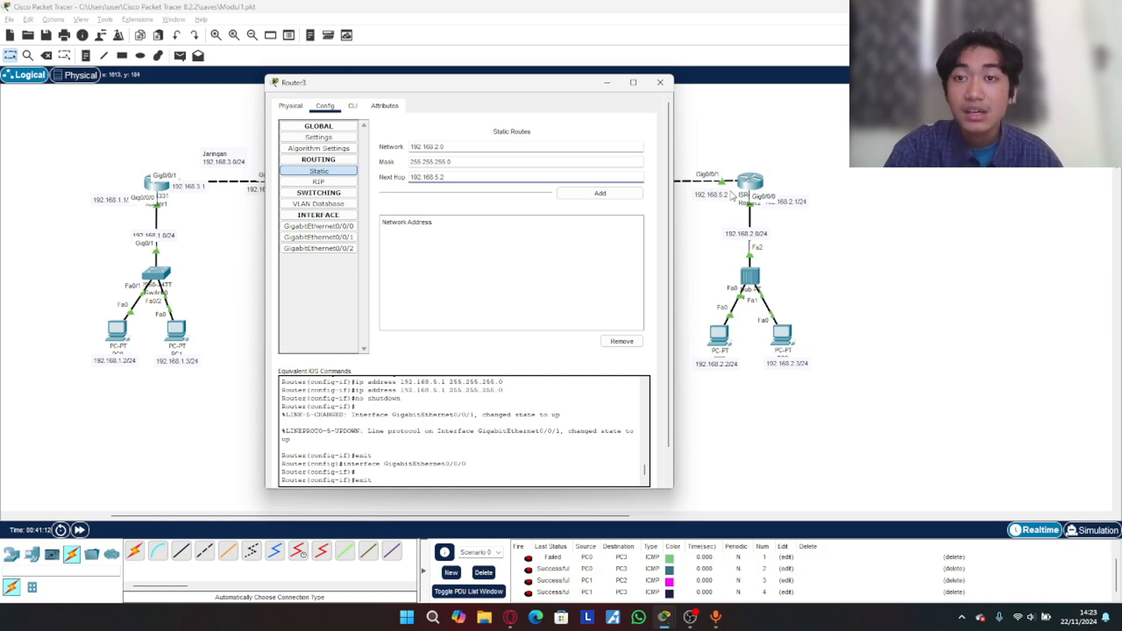
{"action": "left_click", "coordinate": [620, 195]}
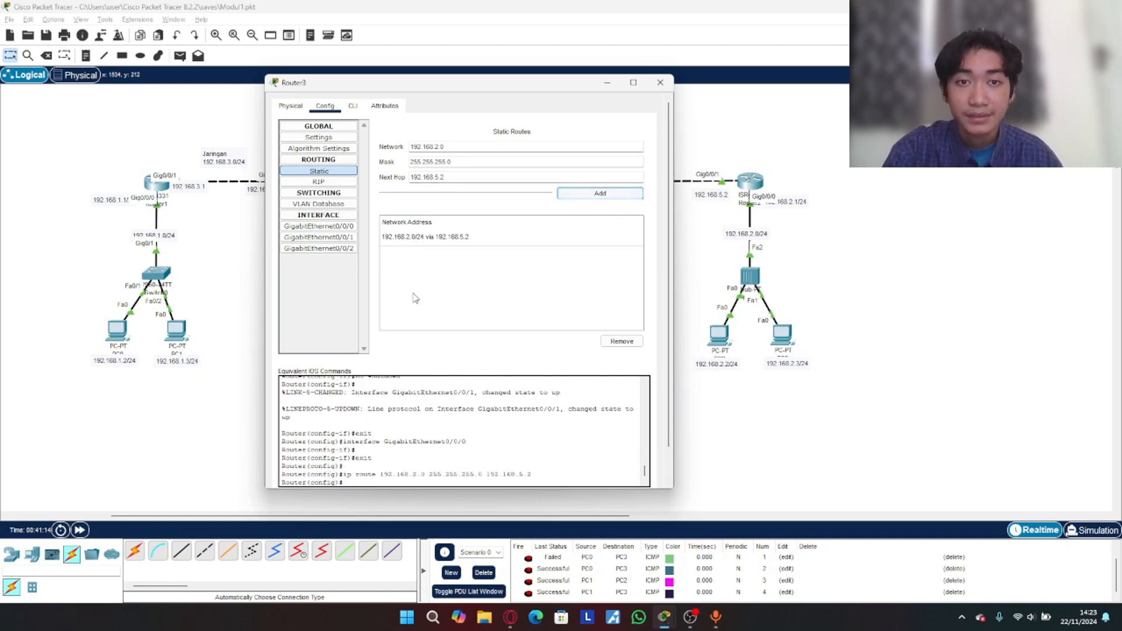
Add a second static route on Router3 to network 192.168.1.0 with mask 255.255.255.0 and next hop 192.168.4.1
{"action": "left_click_drag", "start_coordinate": [496, 83], "coordinate": [842, 67]}
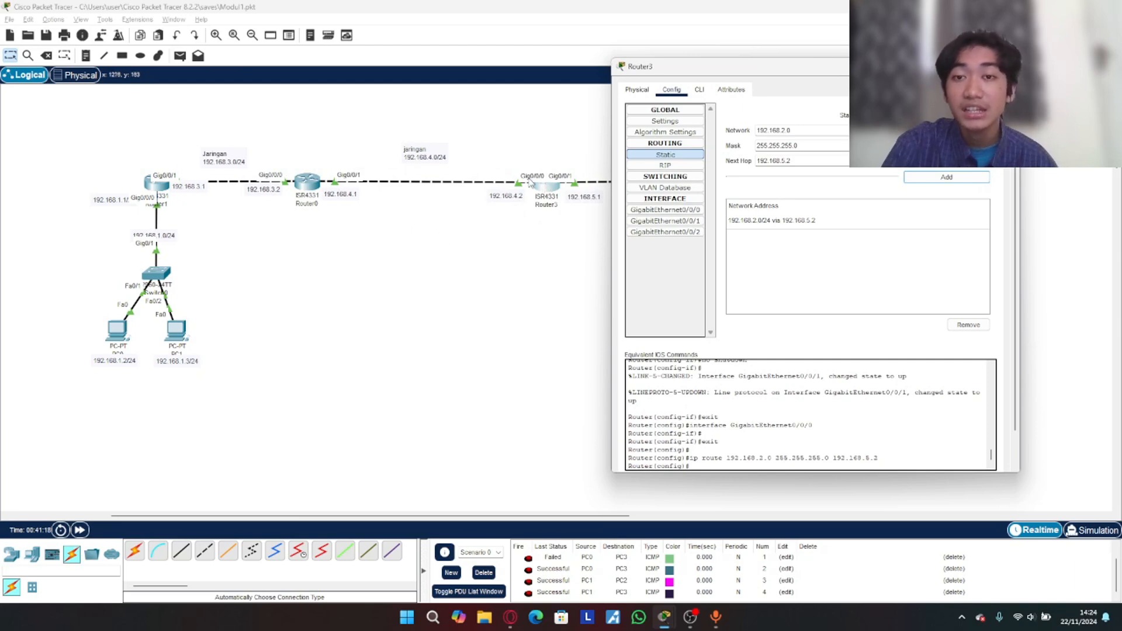
{"action": "left_click", "coordinate": [787, 132]}
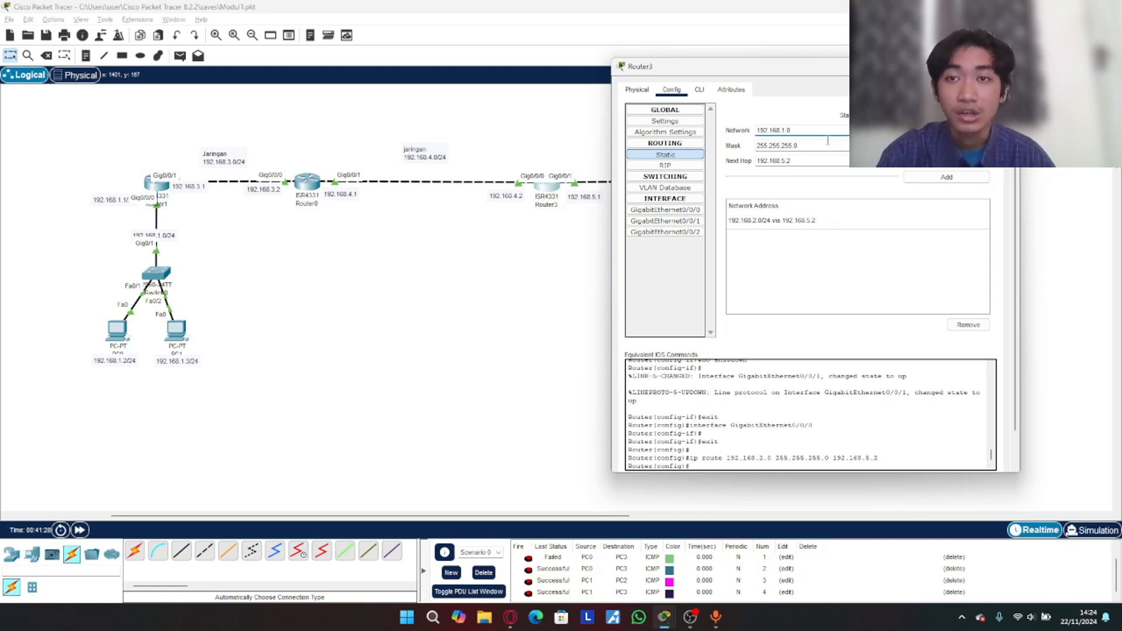
{"action": "left_click", "coordinate": [793, 162]}
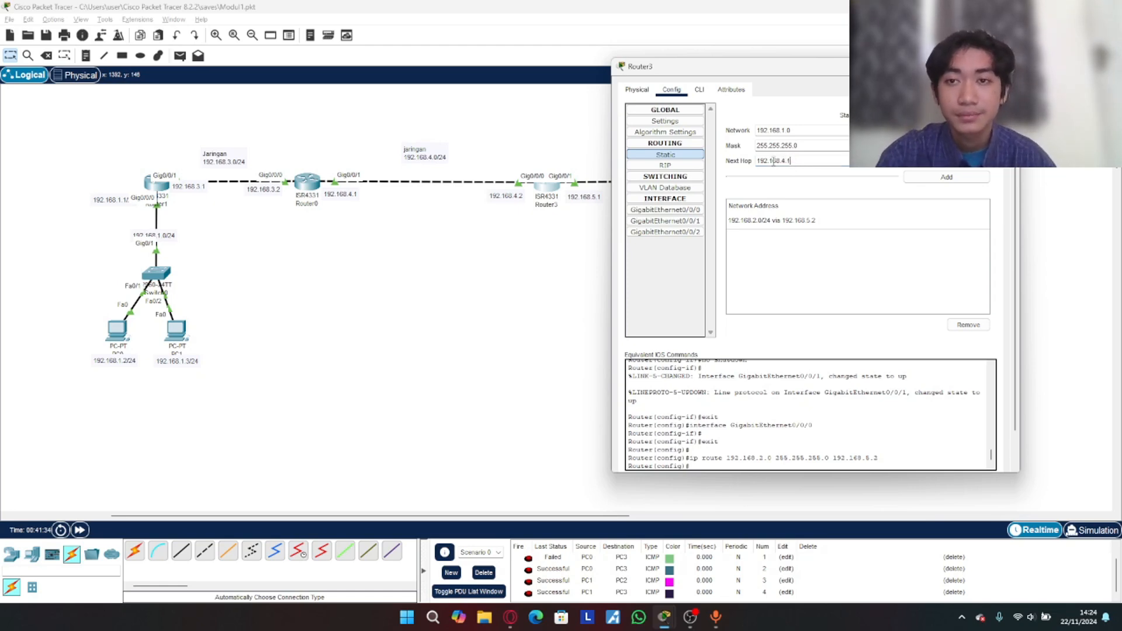
{"action": "left_click", "coordinate": [950, 178]}
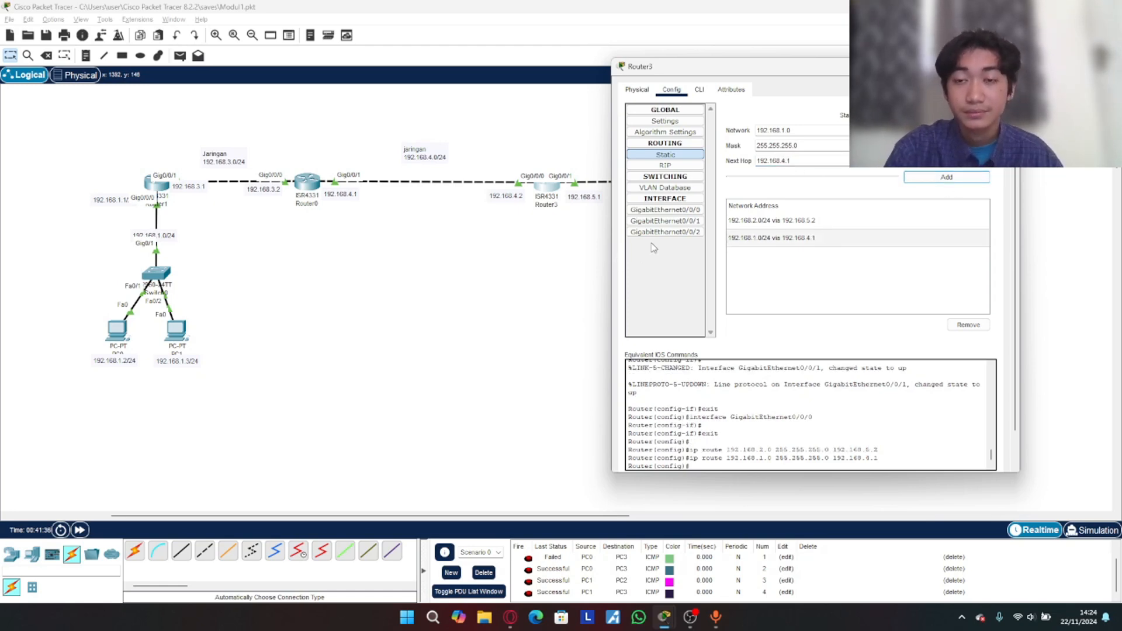
{"action": "left_click_drag", "start_coordinate": [760, 69], "coordinate": [631, 82]}
{"action": "left_click", "coordinate": [821, 73]}
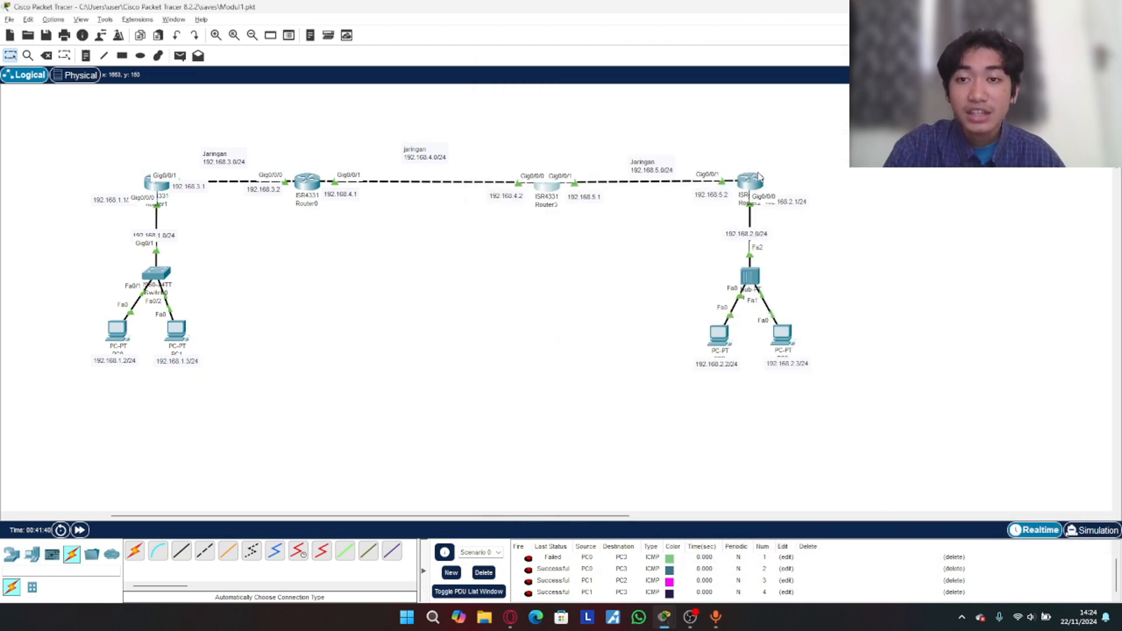
Remove Router2's static route to 192.168.1.0/24 via 192.168.4.1
{"action": "left_click", "coordinate": [759, 177]}
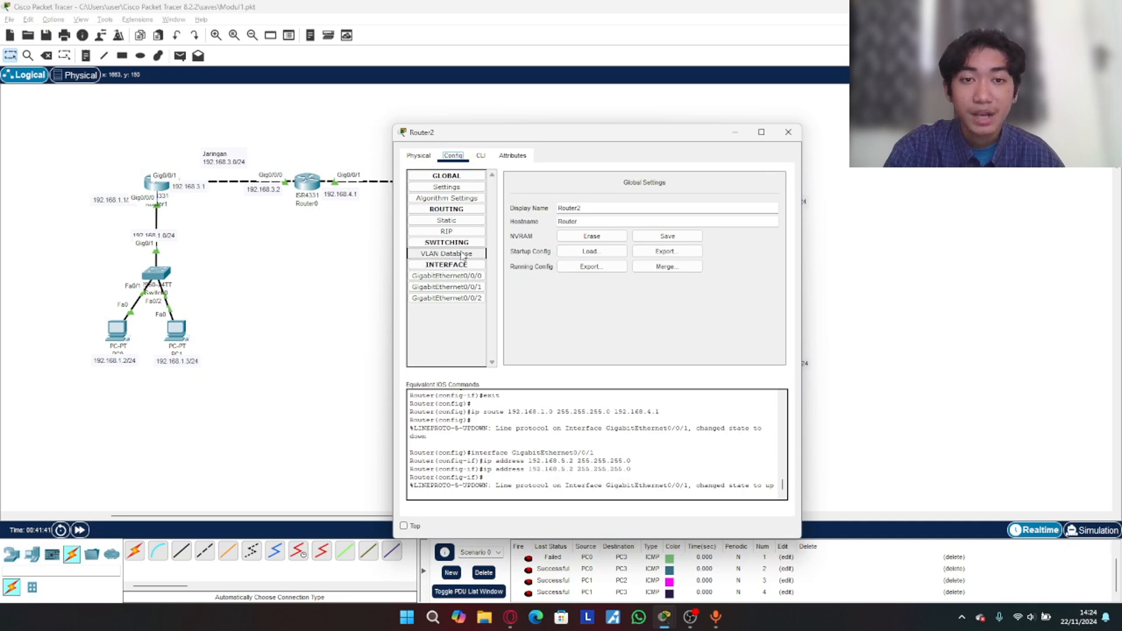
{"action": "left_click", "coordinate": [465, 221]}
{"action": "left_click_drag", "start_coordinate": [629, 137], "coordinate": [892, 66]}
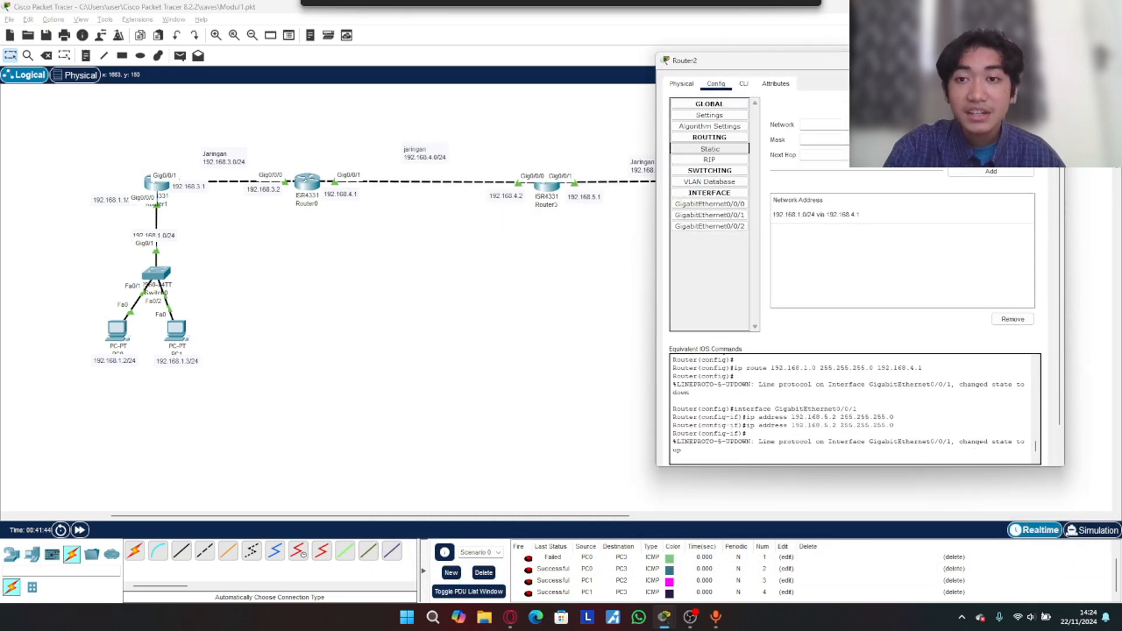
{"action": "left_click", "coordinate": [845, 216]}
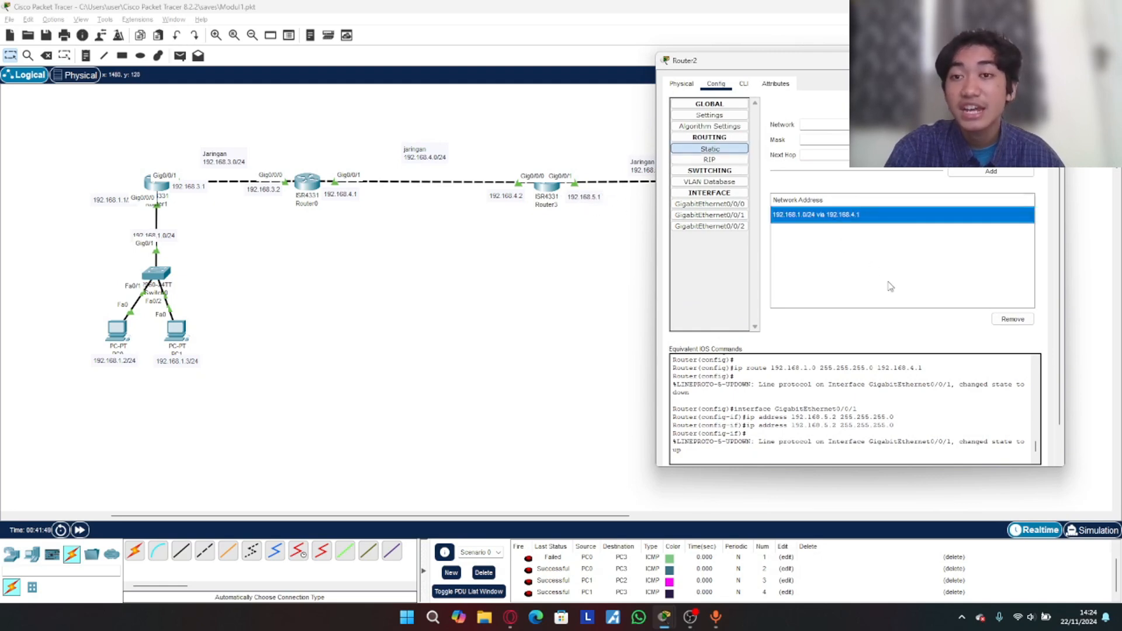
{"action": "left_click", "coordinate": [1013, 319]}
Add a static route on Router2 to network 192.168.1.0 with mask 255.255.255.0 and next hop 192.168.5.1
{"action": "left_click", "coordinate": [822, 125]}
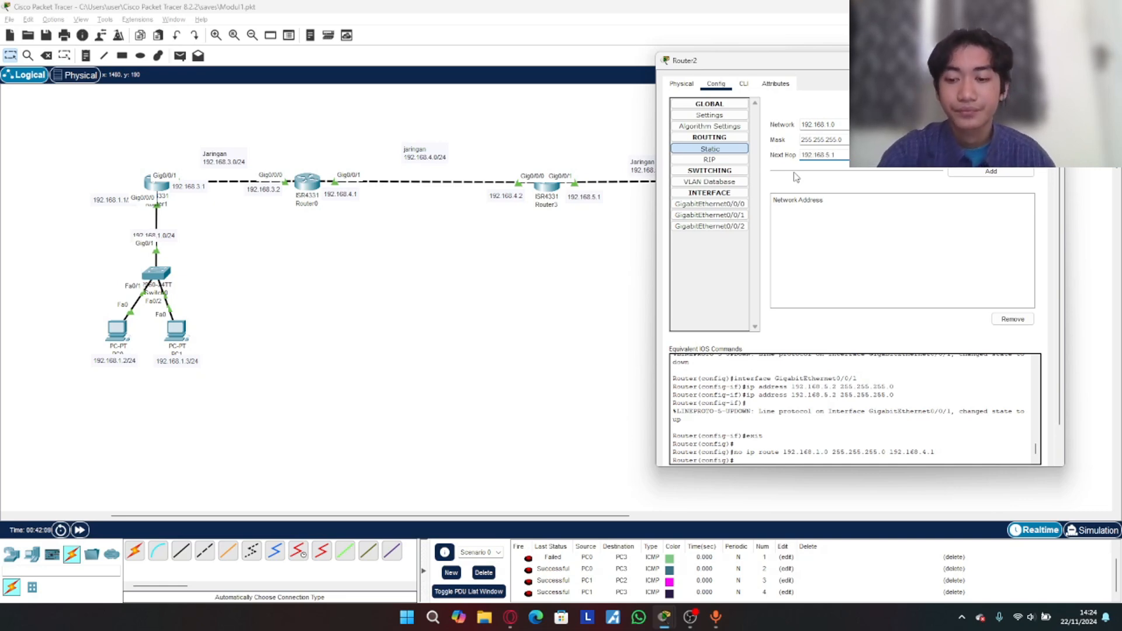
{"action": "left_click", "coordinate": [972, 174]}
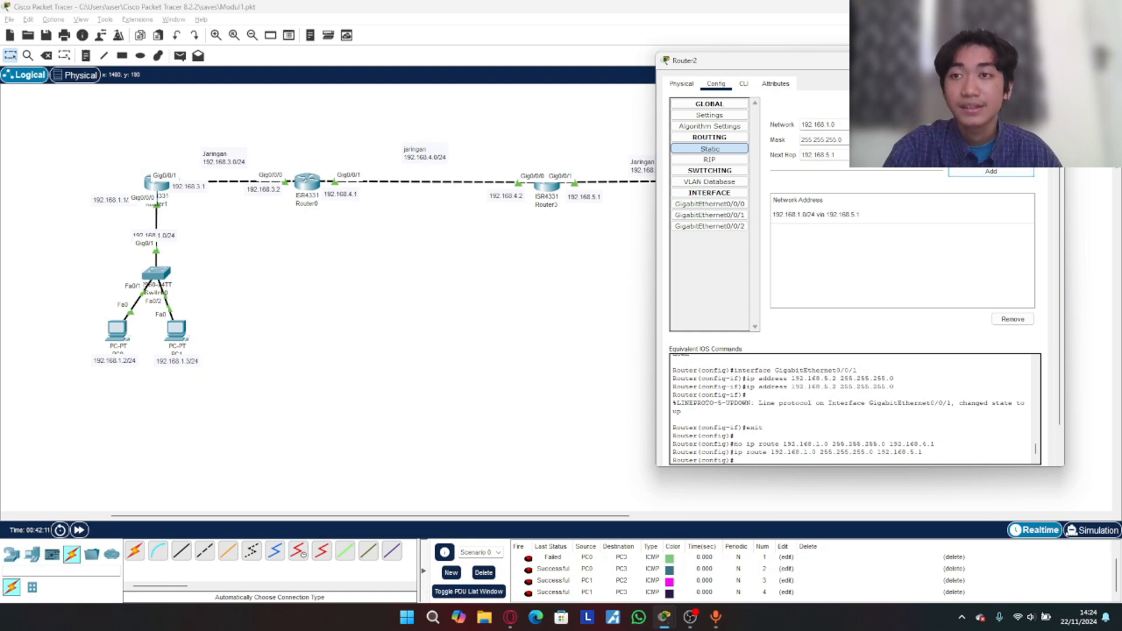
{"action": "left_click", "coordinate": [1050, 60]}
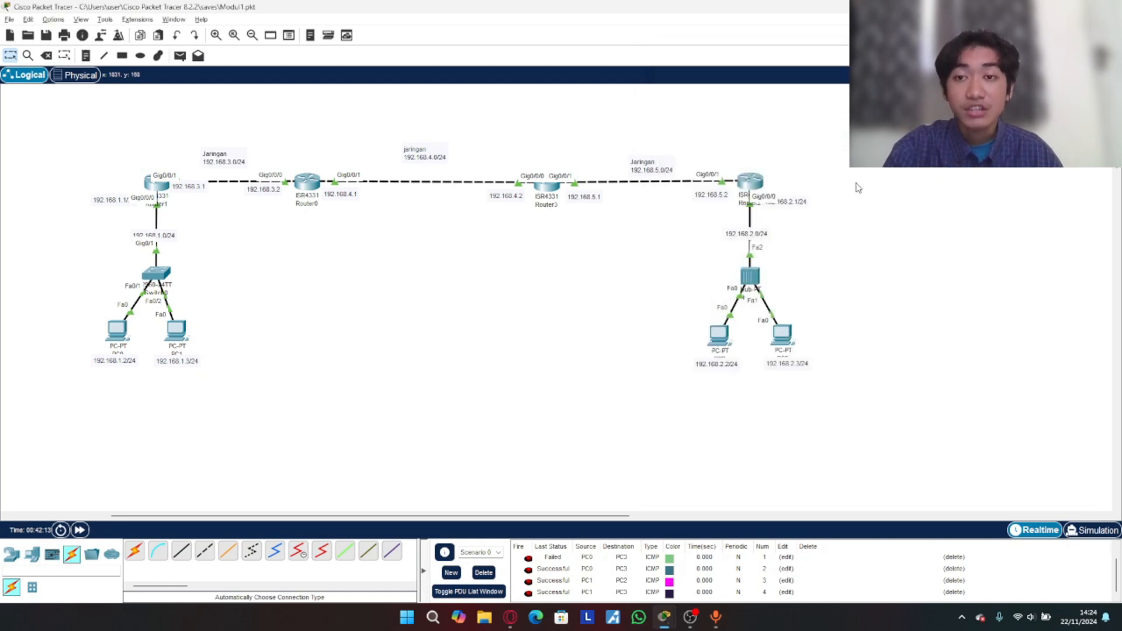
Delete Scenario 0's PDUs in Simulation mode and ping 192.168.2.2 from PC0's Command Prompt
{"action": "left_click", "coordinate": [1092, 530]}
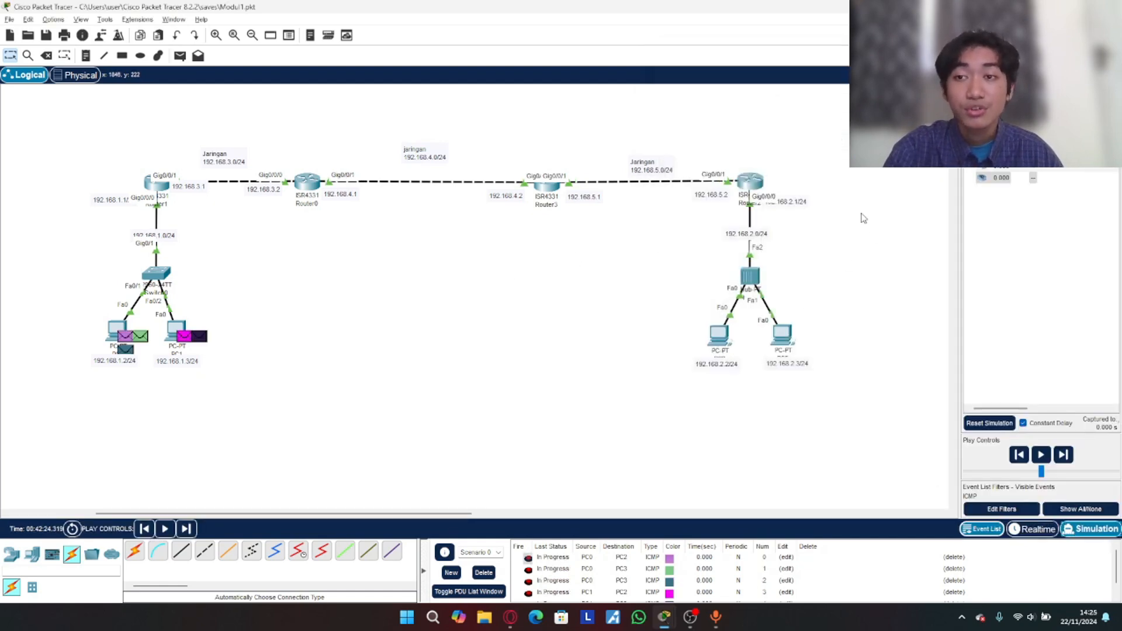
{"action": "left_click", "coordinate": [484, 573]}
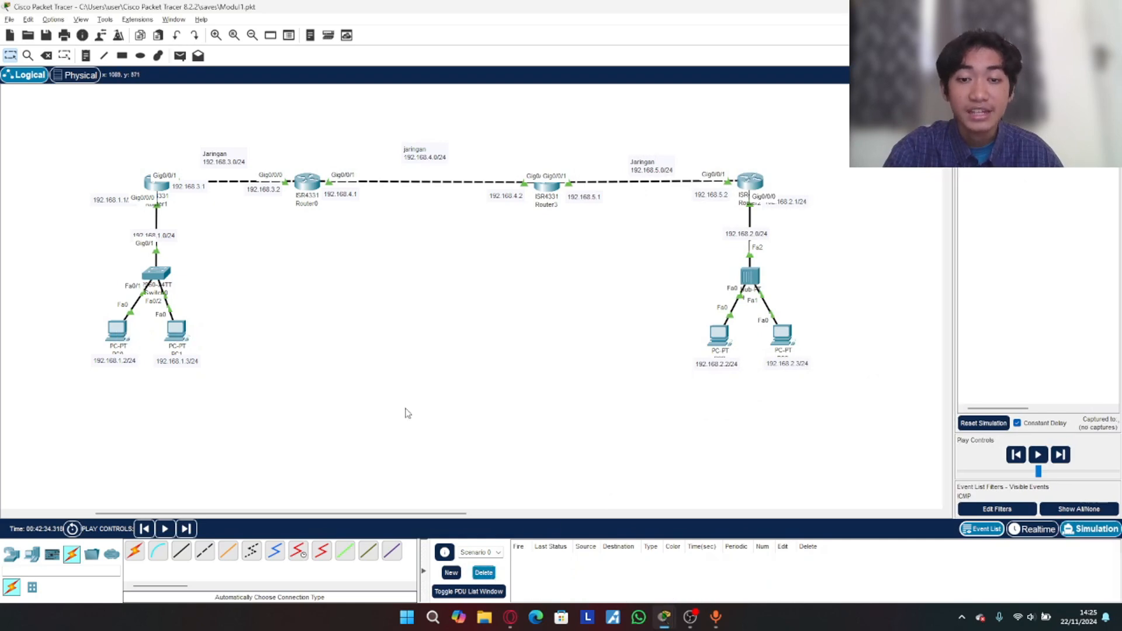
{"action": "left_click", "coordinate": [125, 331]}
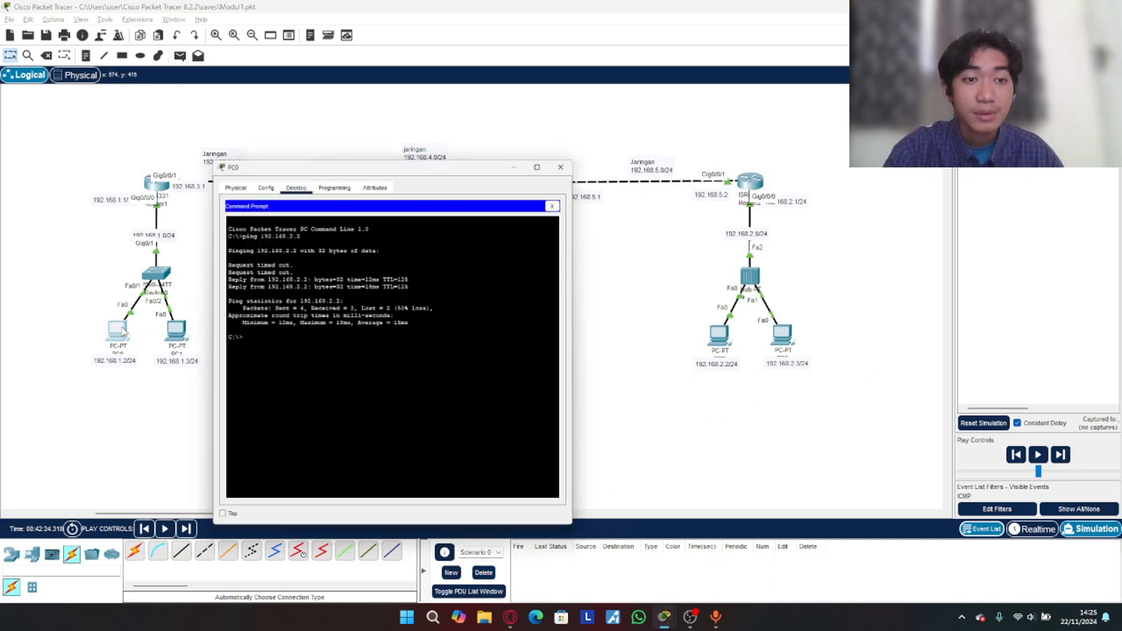
{"action": "key", "text": "Up"}
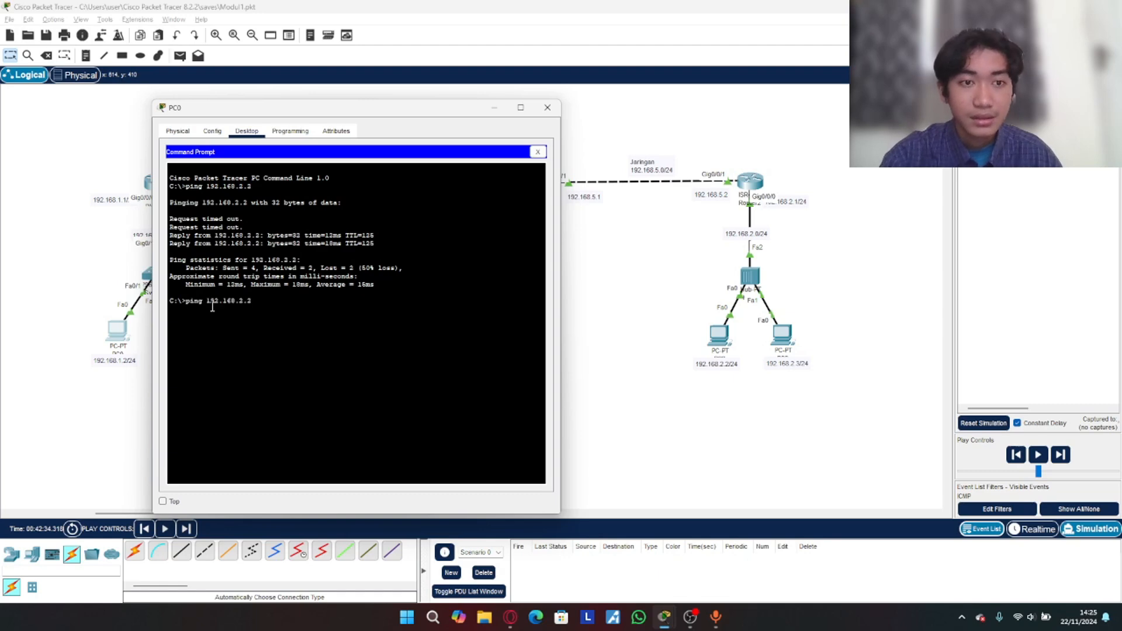
{"action": "left_click_drag", "start_coordinate": [207, 304], "coordinate": [260, 308]}
{"action": "left_click", "coordinate": [280, 311]}
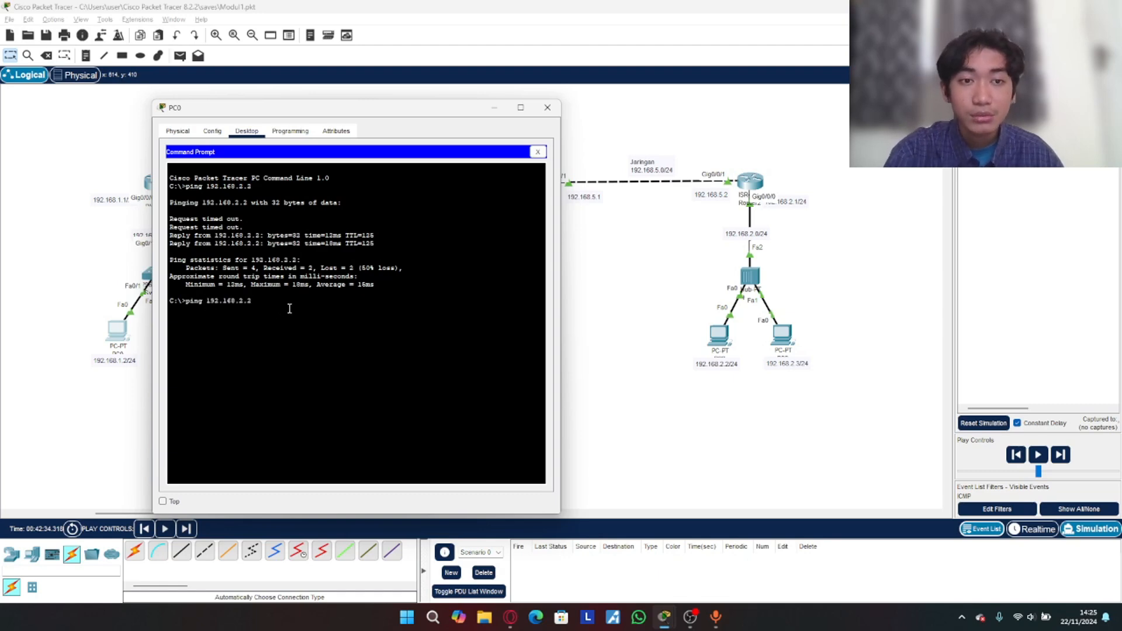
{"action": "key", "text": "Return"}
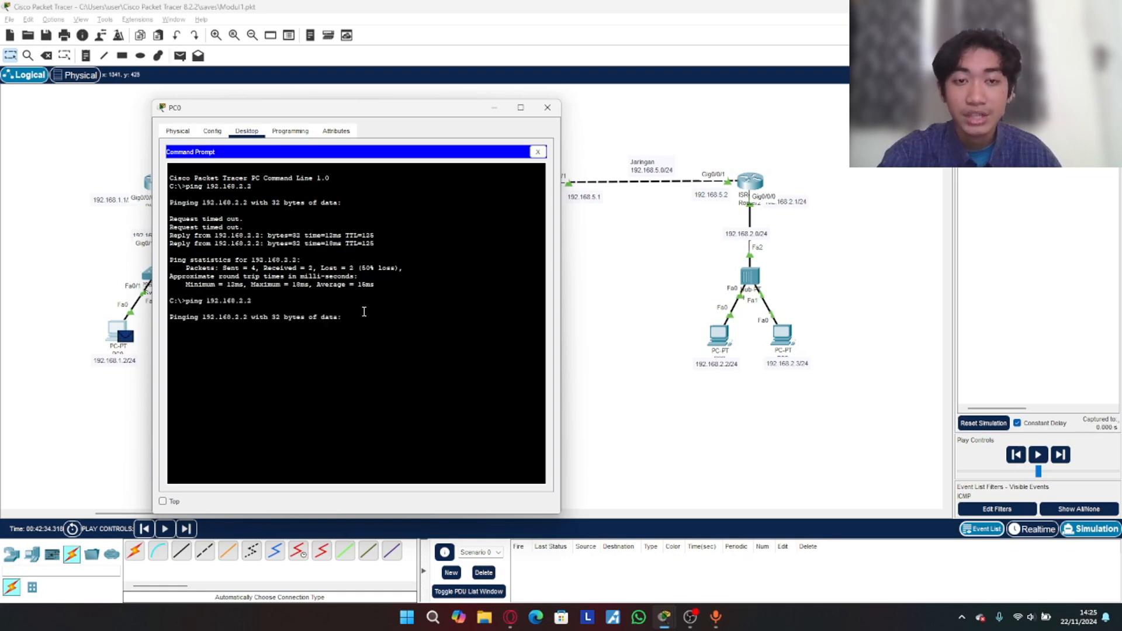
{"action": "left_click", "coordinate": [494, 107]}
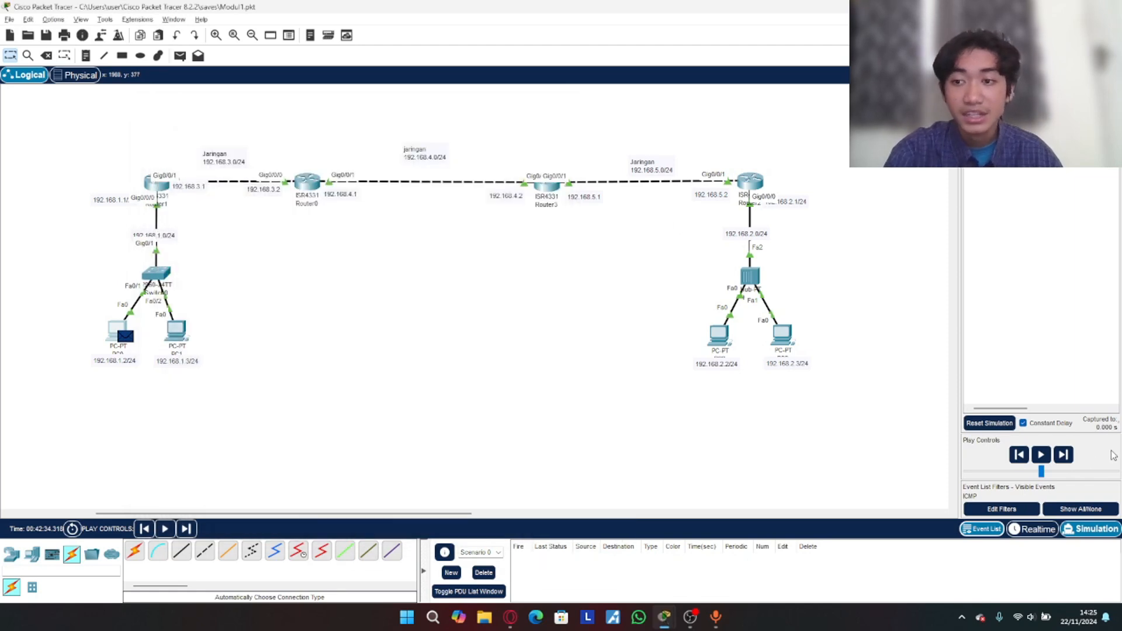
Advance the simulation event by event to follow PC0's ping through the four routers and Hub1 to PC2 and its reply
{"action": "left_click", "coordinate": [1064, 455]}
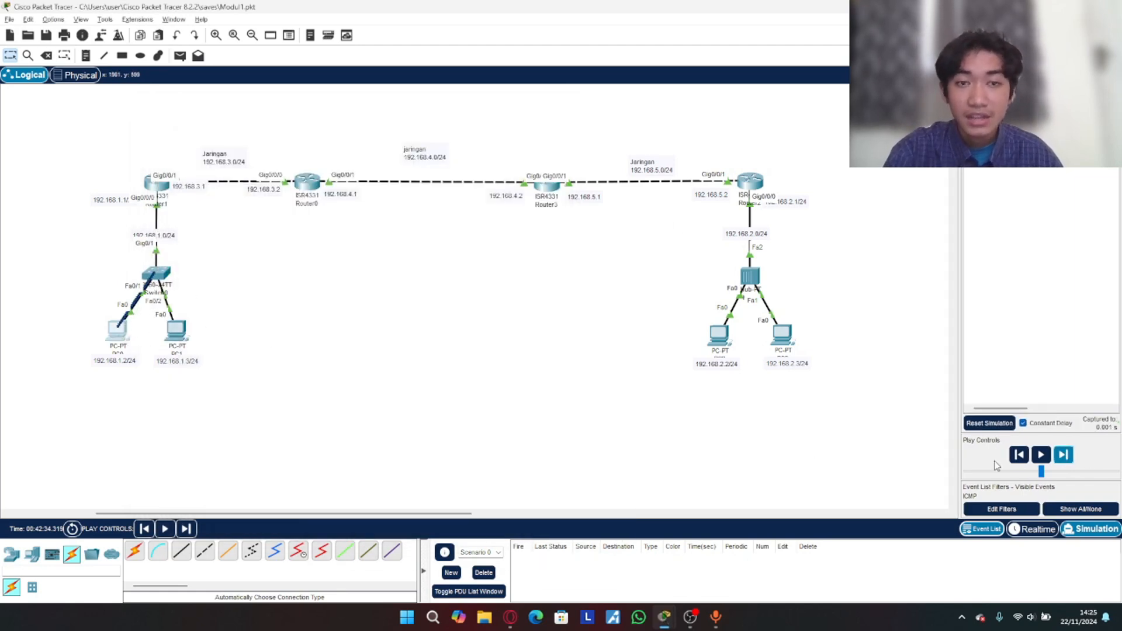
{"action": "left_click", "coordinate": [1064, 456]}
{"action": "left_click", "coordinate": [1064, 459]}
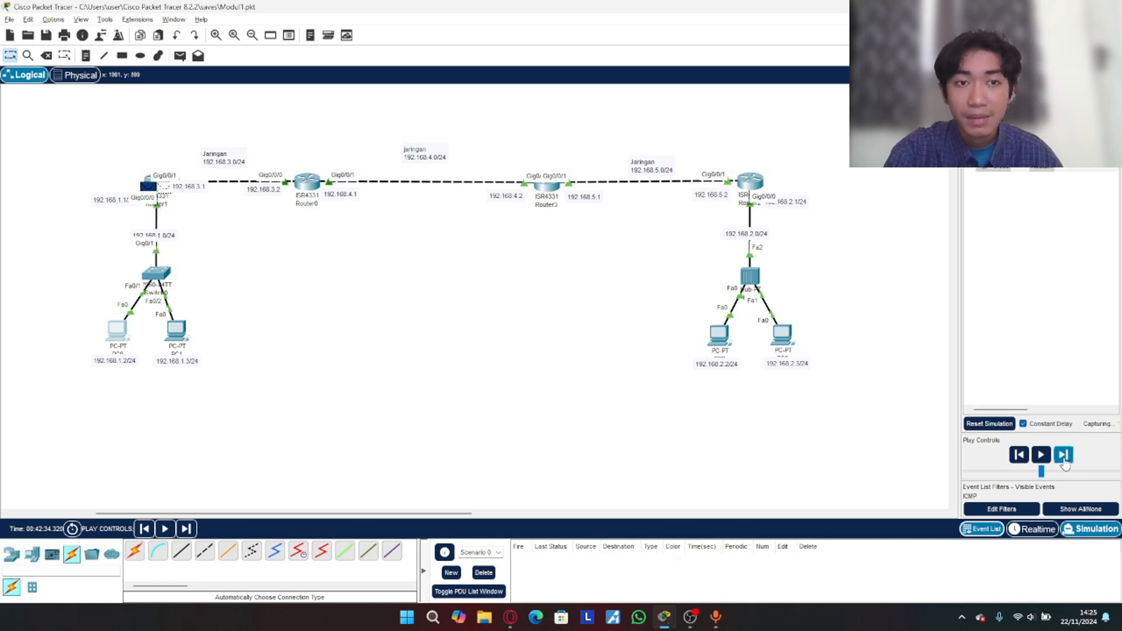
{"action": "left_click", "coordinate": [1064, 457]}
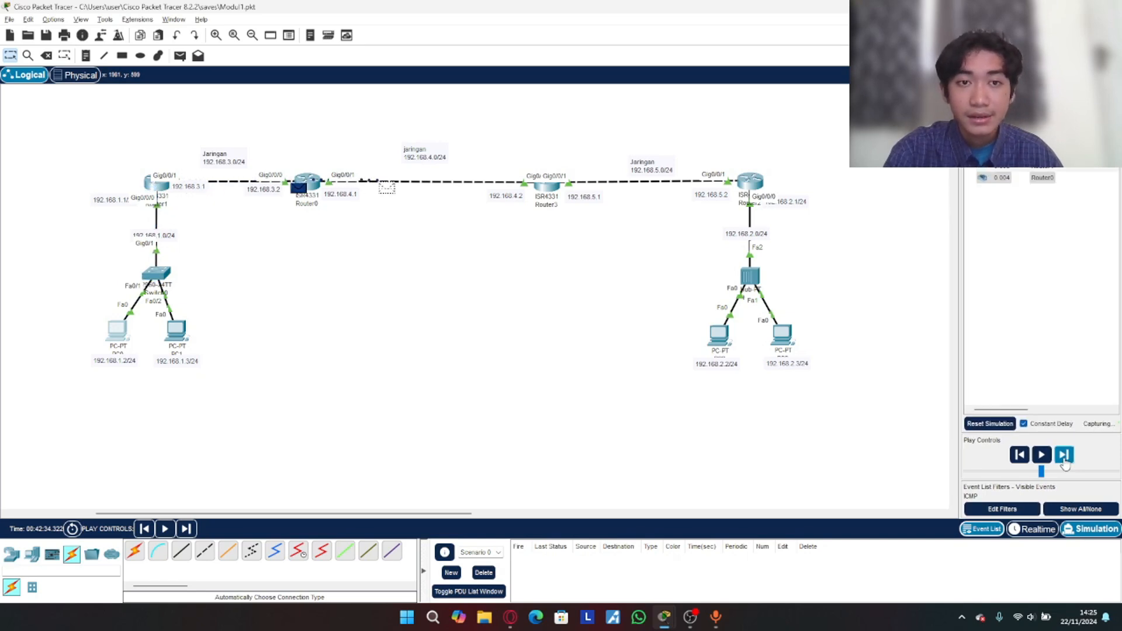
{"action": "left_click", "coordinate": [1066, 462]}
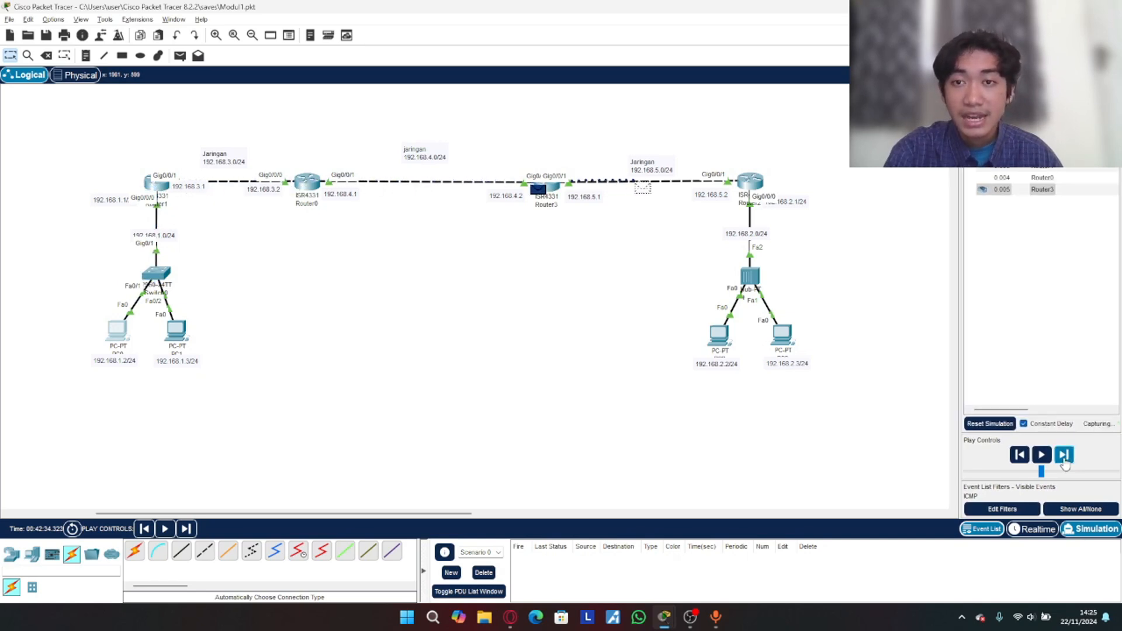
{"action": "left_click", "coordinate": [1065, 459]}
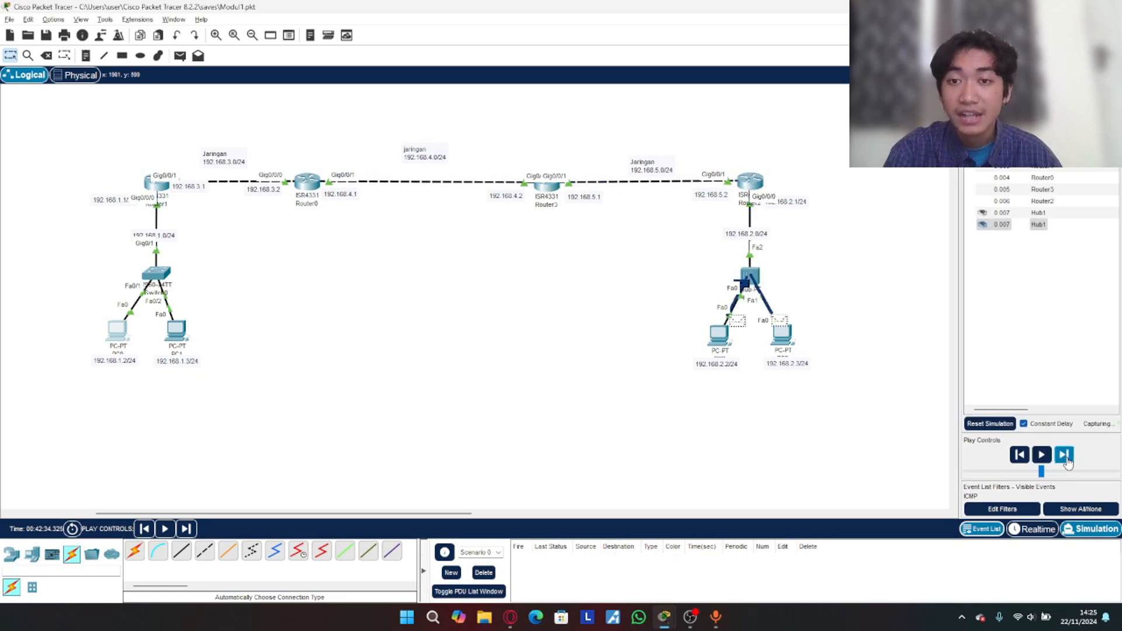
{"action": "left_click", "coordinate": [1065, 459]}
{"action": "left_click", "coordinate": [1065, 459]}
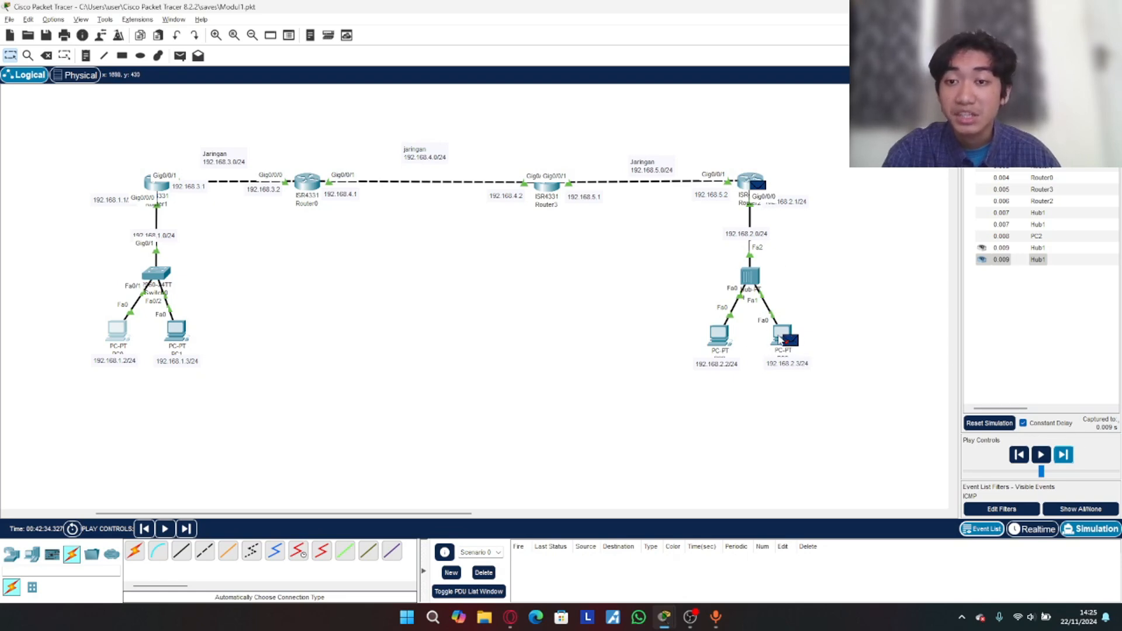
Advance the simulation event by event until the ping reply travels back through the routers and Switch0 to PC0, and return to Realtime mode
{"action": "left_click", "coordinate": [1059, 456]}
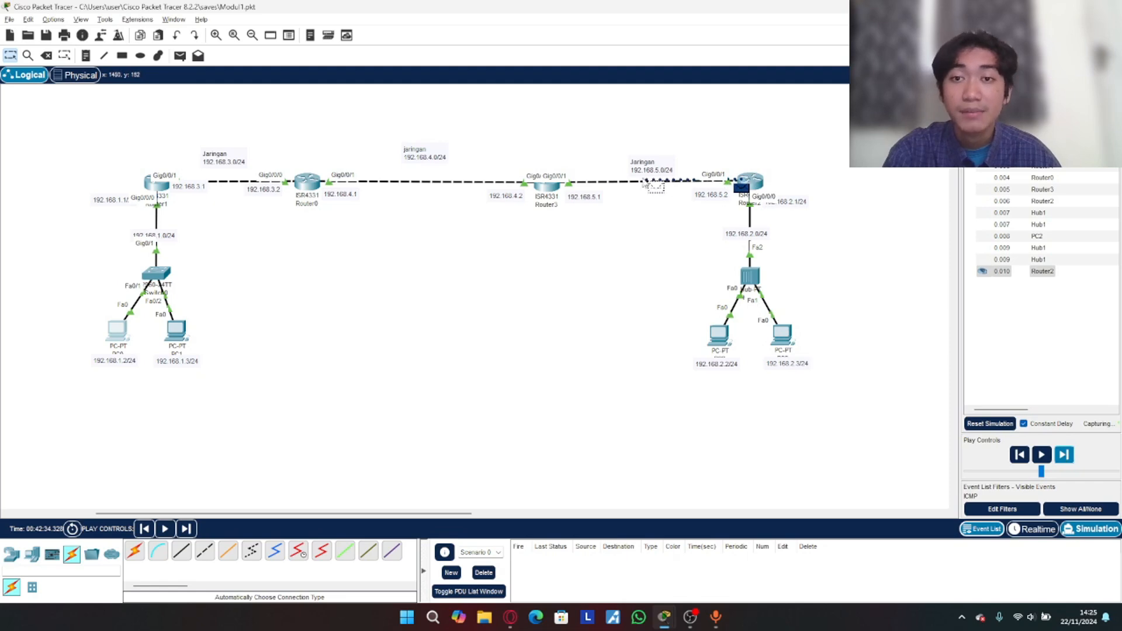
{"action": "left_click", "coordinate": [1063, 456]}
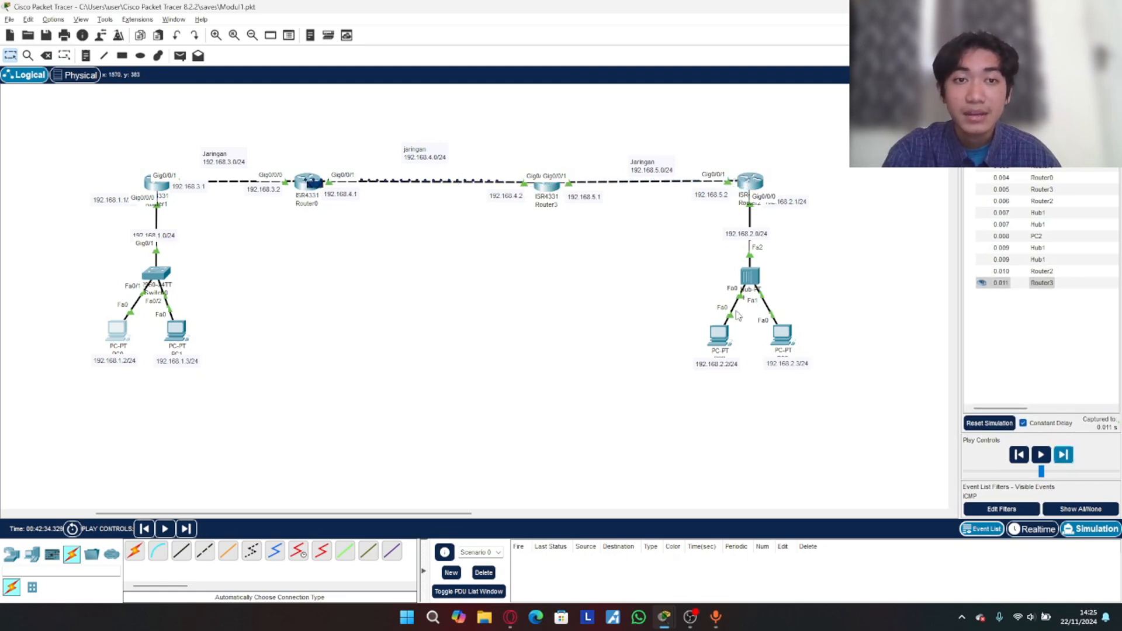
{"action": "left_click", "coordinate": [1063, 456]}
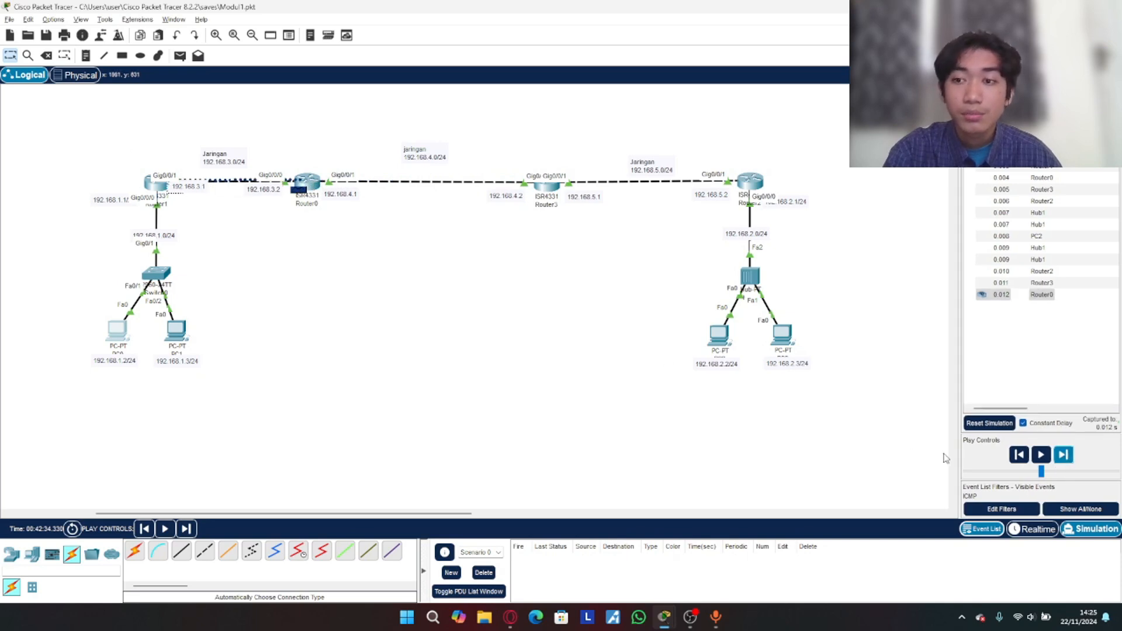
{"action": "left_click", "coordinate": [1064, 455]}
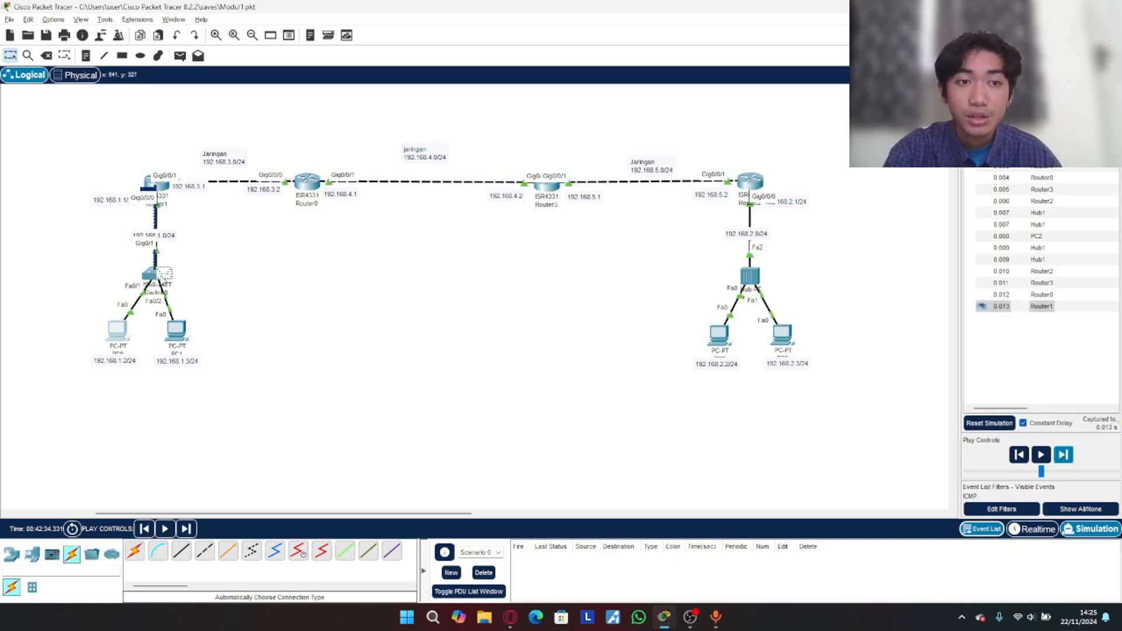
{"action": "left_click", "coordinate": [1064, 459]}
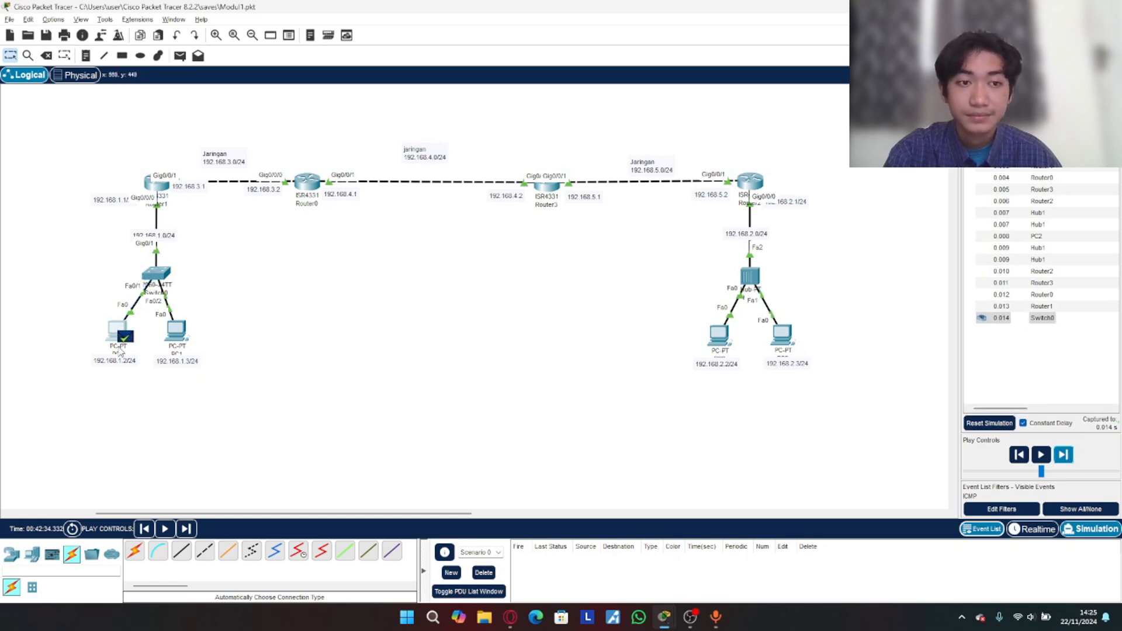
{"action": "left_click", "coordinate": [1065, 457]}
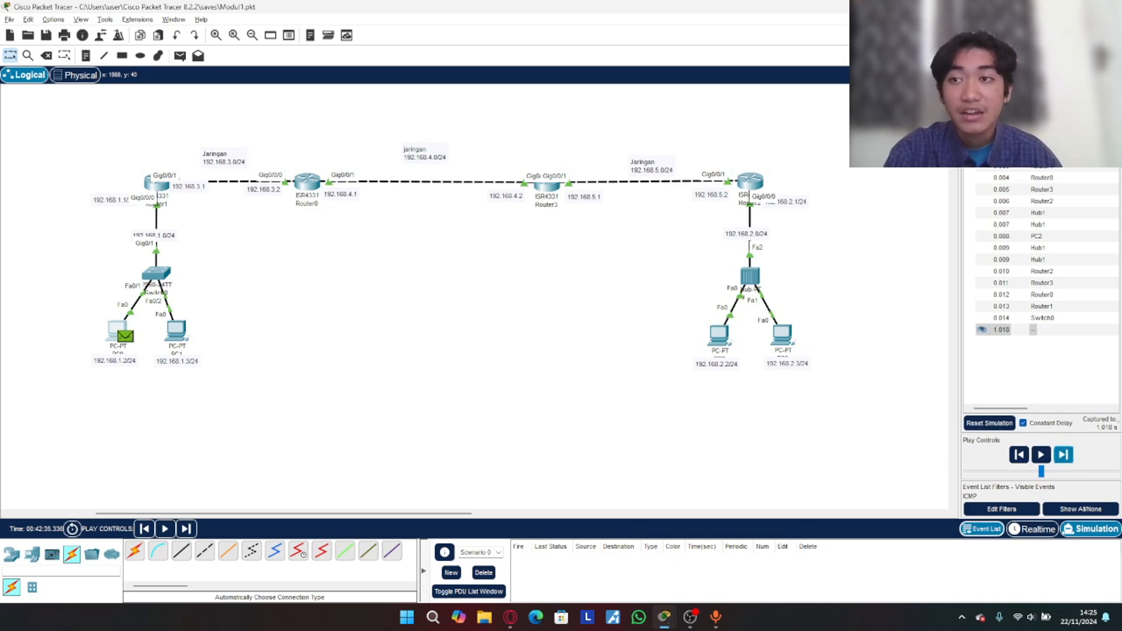
{"action": "left_click", "coordinate": [1034, 529]}
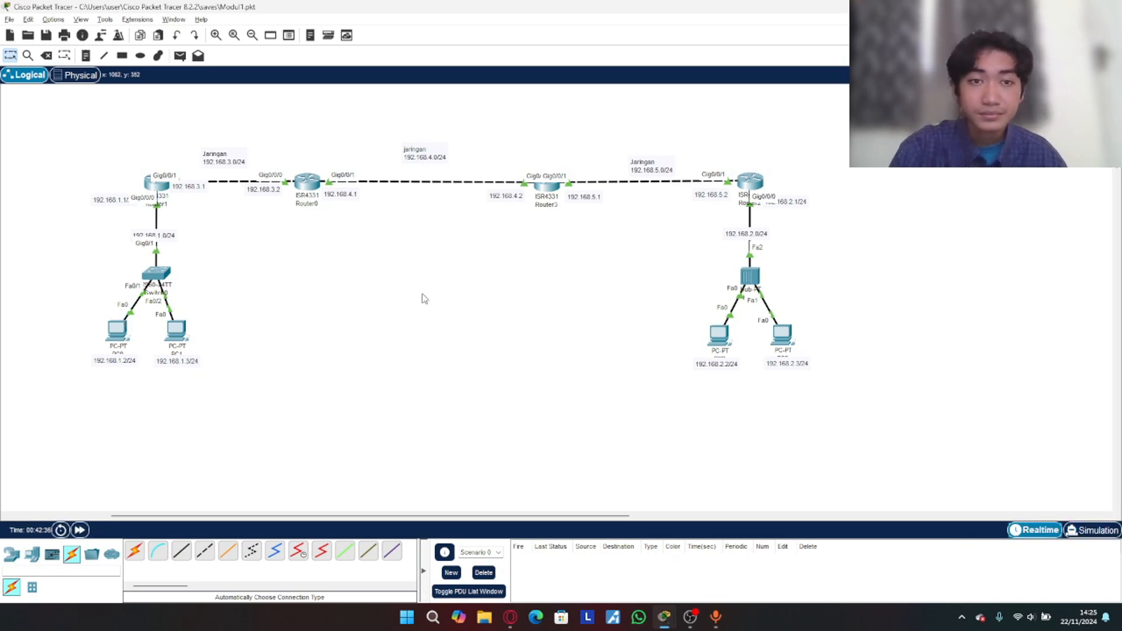
Examine the static routes configured on Router0 and Router2
{"action": "left_click_drag", "start_coordinate": [565, 516], "coordinate": [521, 516]}
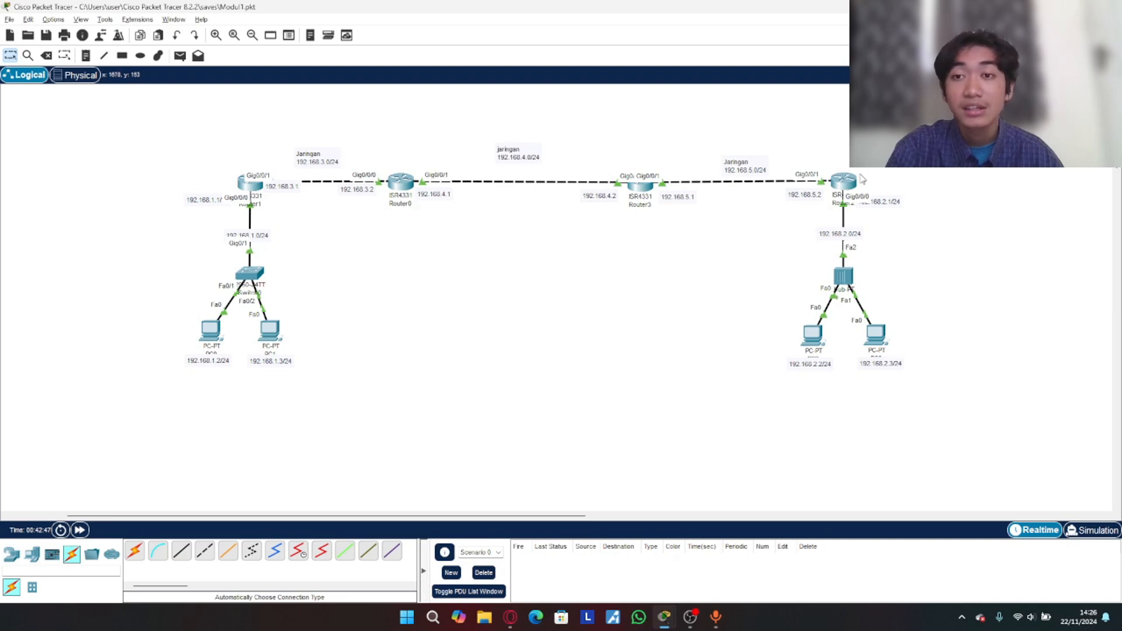
{"action": "left_click", "coordinate": [840, 178]}
{"action": "left_click", "coordinate": [731, 139]}
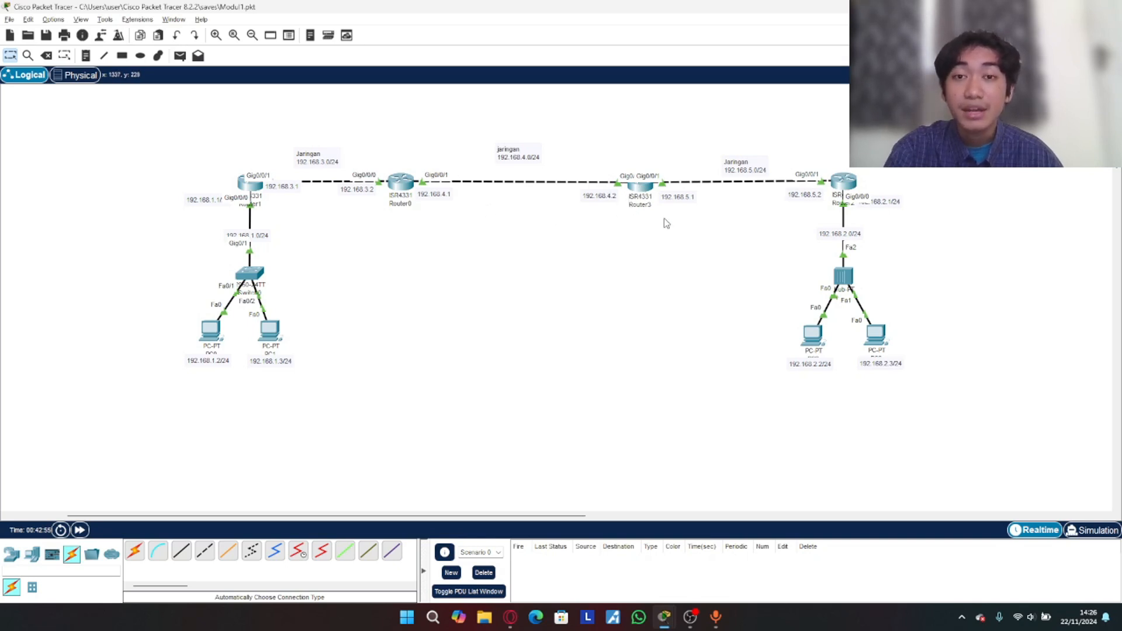
{"action": "left_click", "coordinate": [381, 184]}
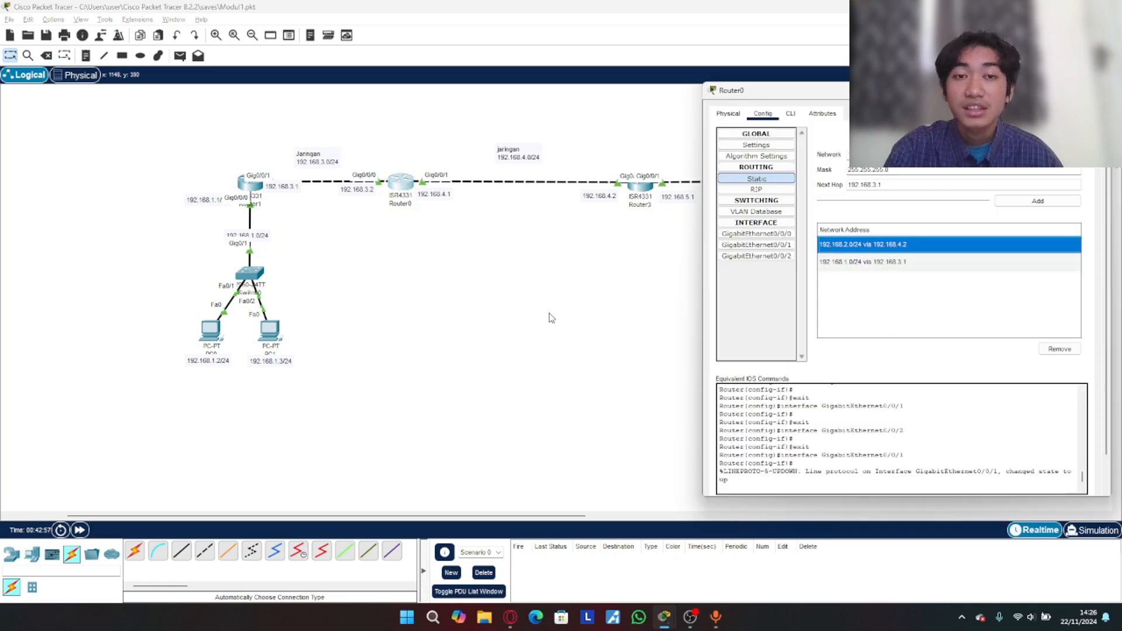
{"action": "left_click", "coordinate": [689, 196]}
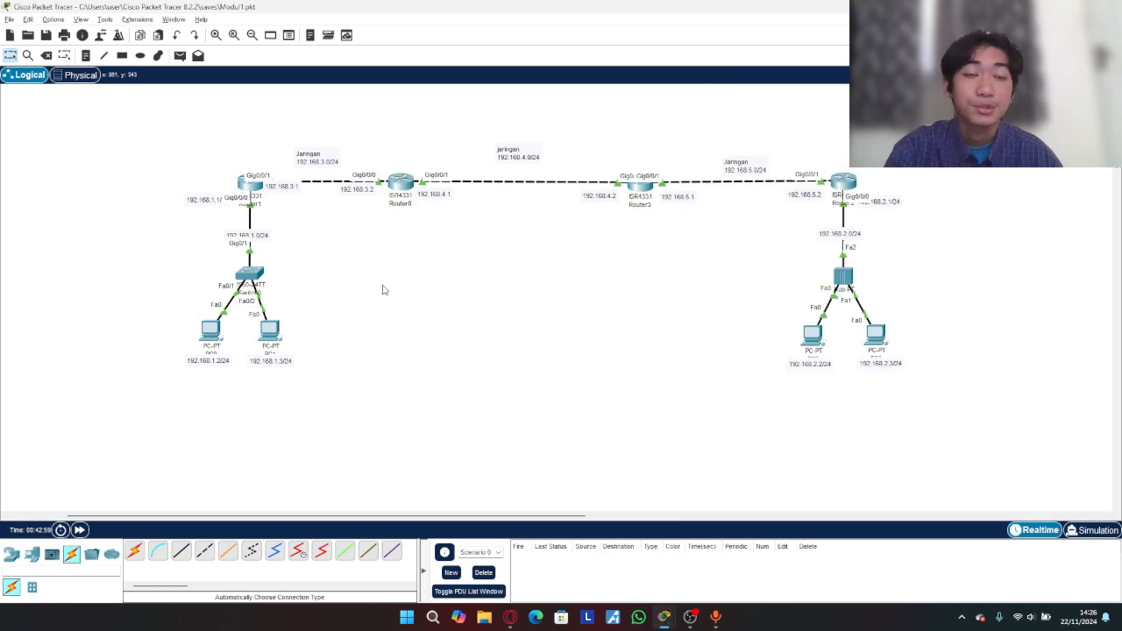
{"action": "left_click", "coordinate": [858, 186]}
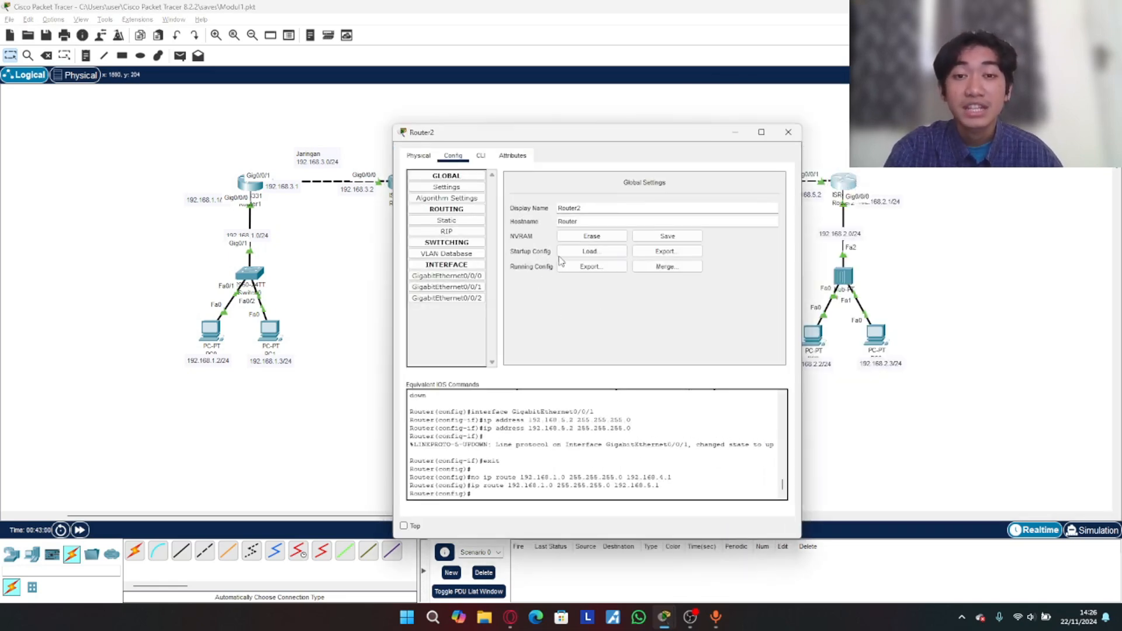
{"action": "left_click", "coordinate": [462, 227]}
{"action": "left_click", "coordinate": [562, 293]}
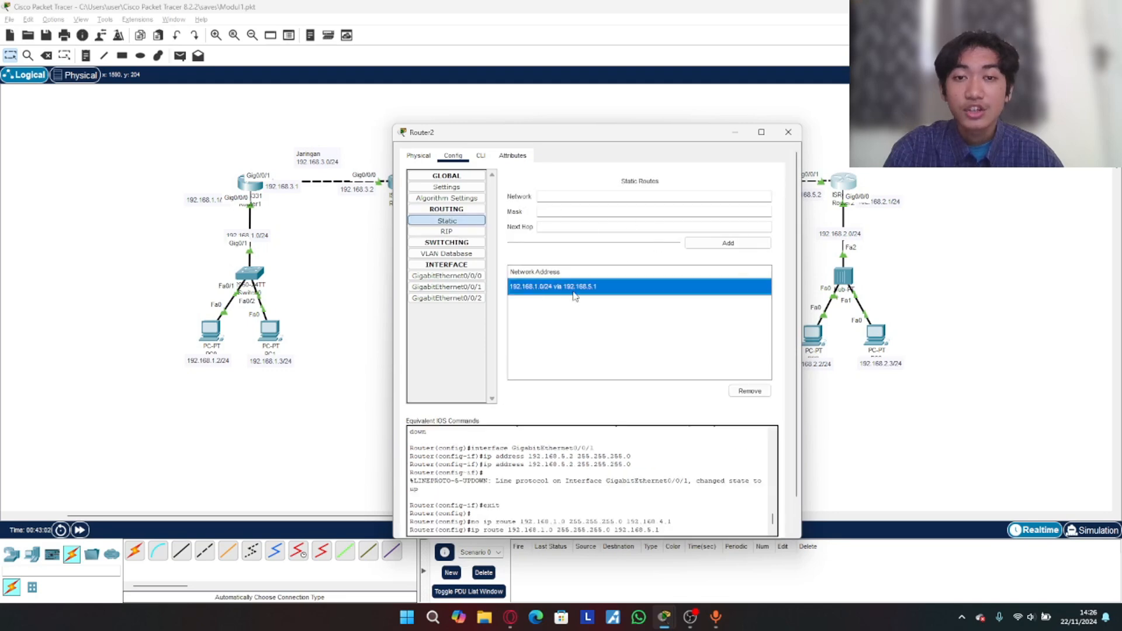
{"action": "left_click", "coordinate": [955, 209]}
Examine Router3's static routes and its GigabitEthernet0/0/0 configuration
{"action": "left_click", "coordinate": [636, 186]}
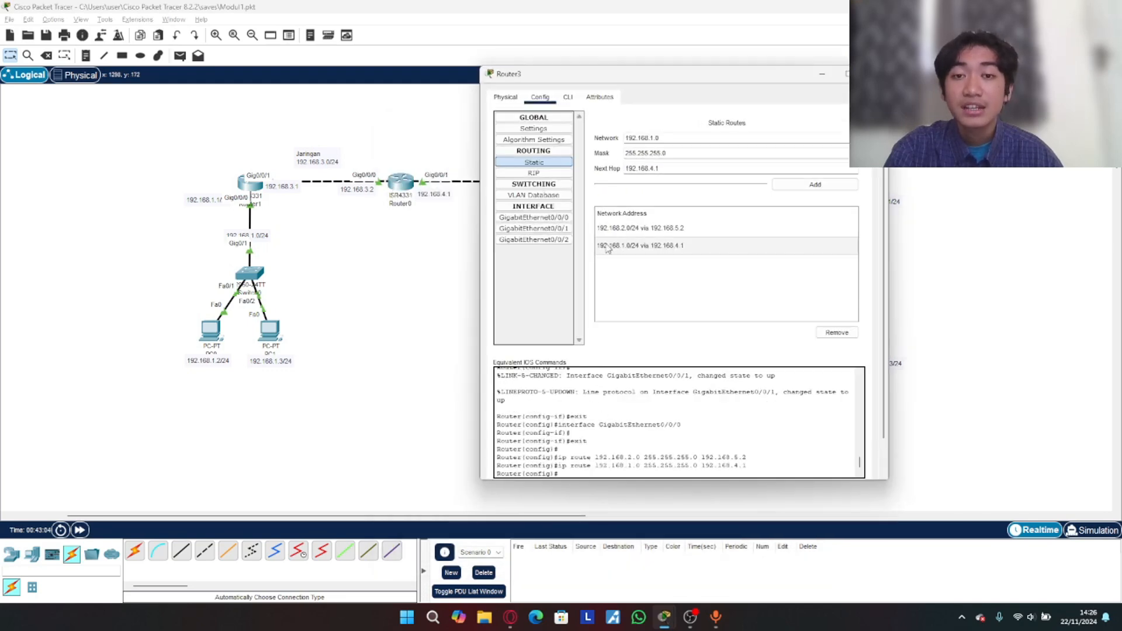
{"action": "left_click", "coordinate": [987, 223]}
{"action": "left_click", "coordinate": [643, 196]}
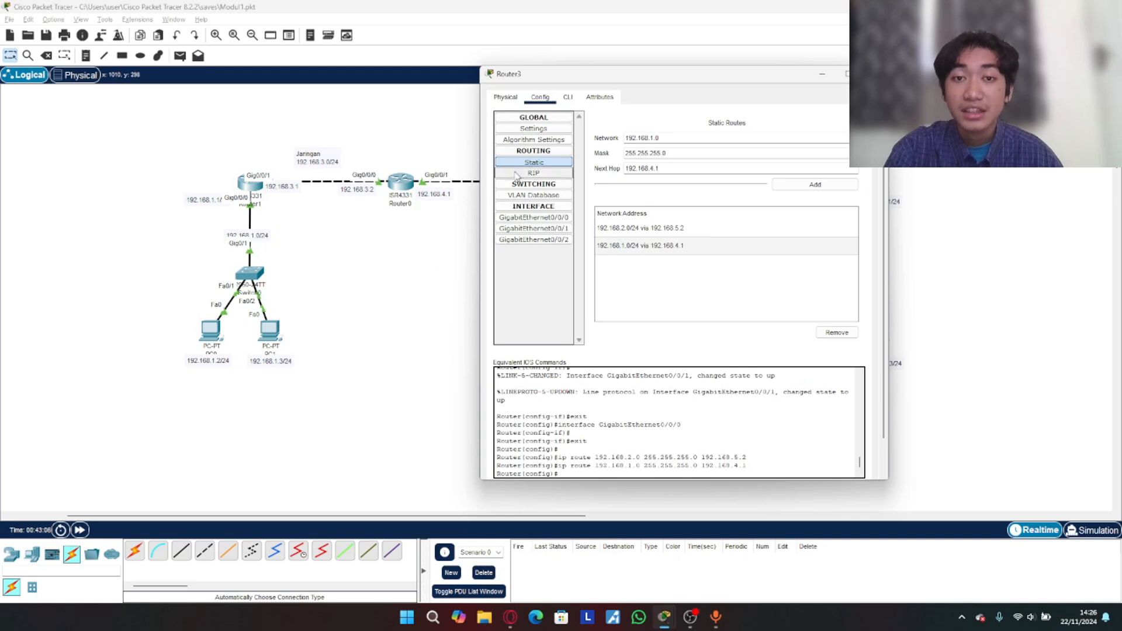
{"action": "left_click", "coordinate": [461, 167]}
{"action": "left_click", "coordinate": [645, 196]}
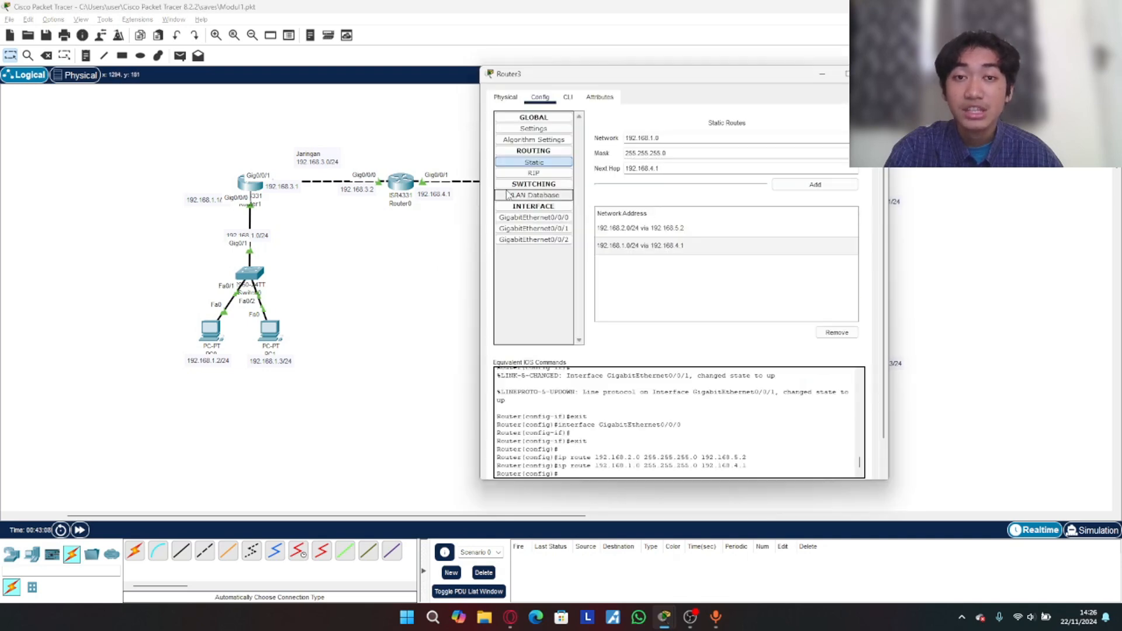
{"action": "left_click", "coordinate": [533, 218]}
{"action": "left_click", "coordinate": [822, 75]}
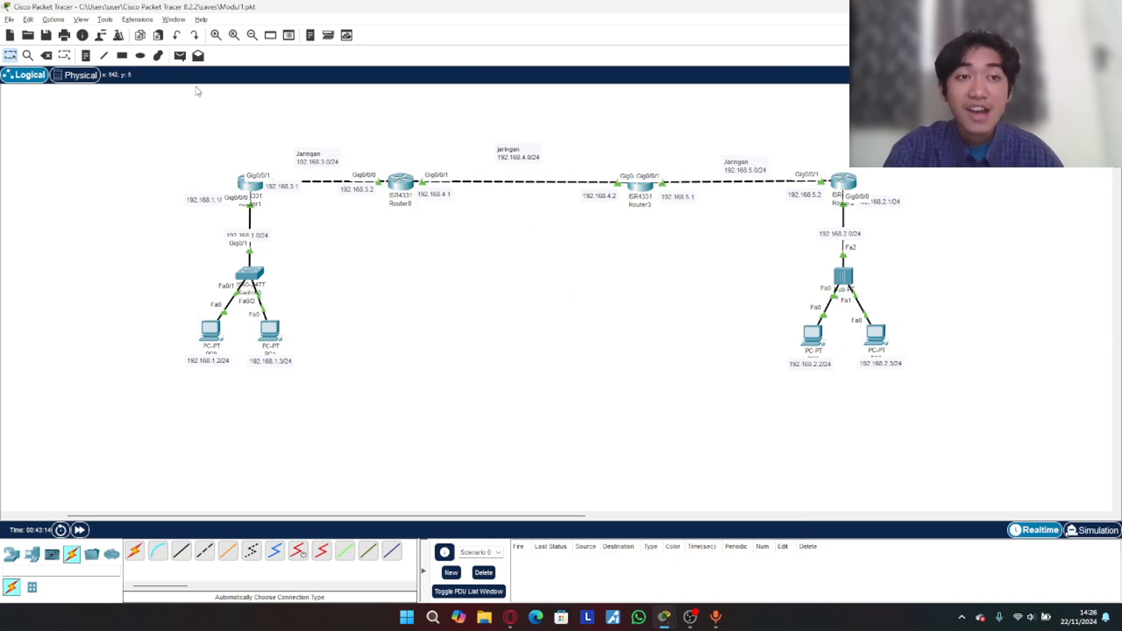
Send simple PDUs from PC0 to PC3 and from PC0 to PC2 to test connectivity
{"action": "left_click", "coordinate": [180, 56]}
{"action": "left_click", "coordinate": [212, 331]}
{"action": "left_click", "coordinate": [880, 338]}
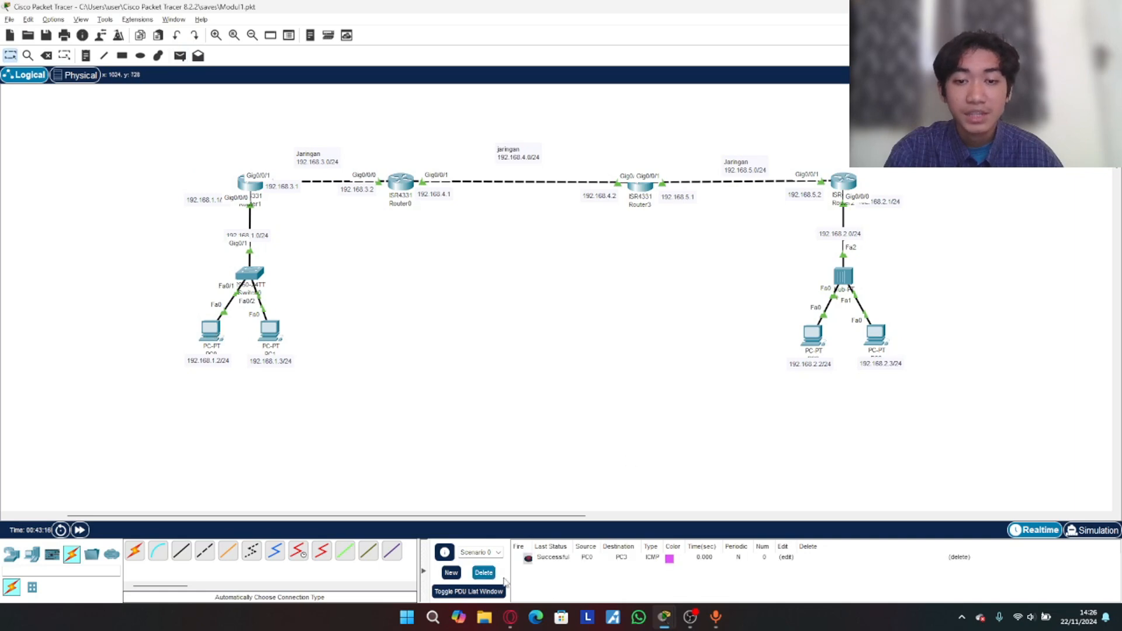
{"action": "left_click", "coordinate": [180, 55]}
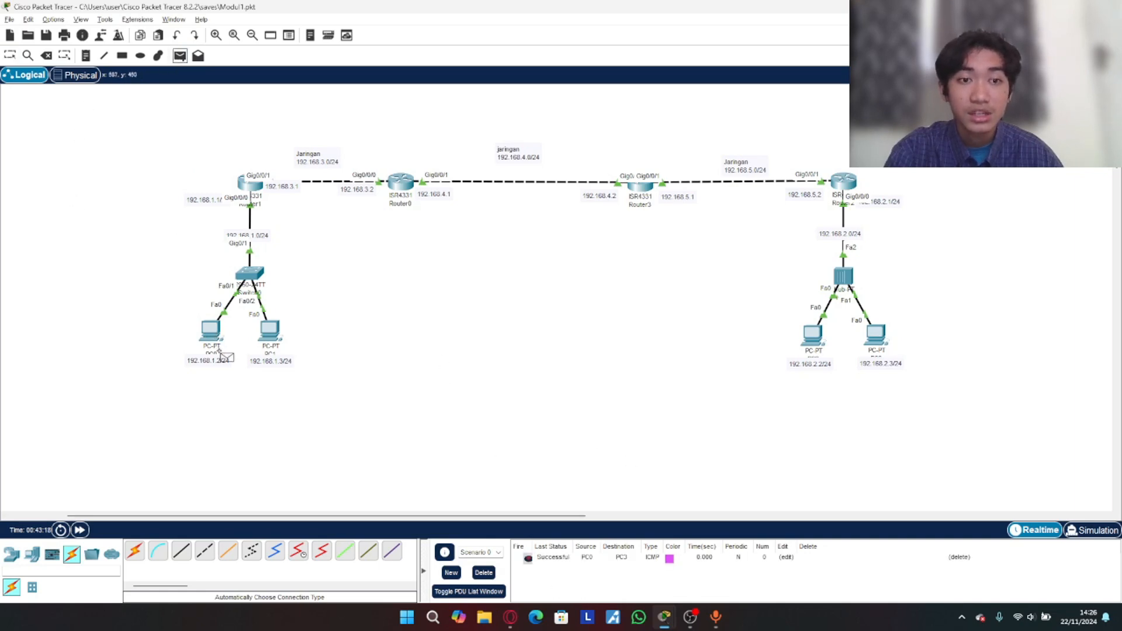
{"action": "left_click", "coordinate": [212, 331]}
{"action": "left_click", "coordinate": [813, 334]}
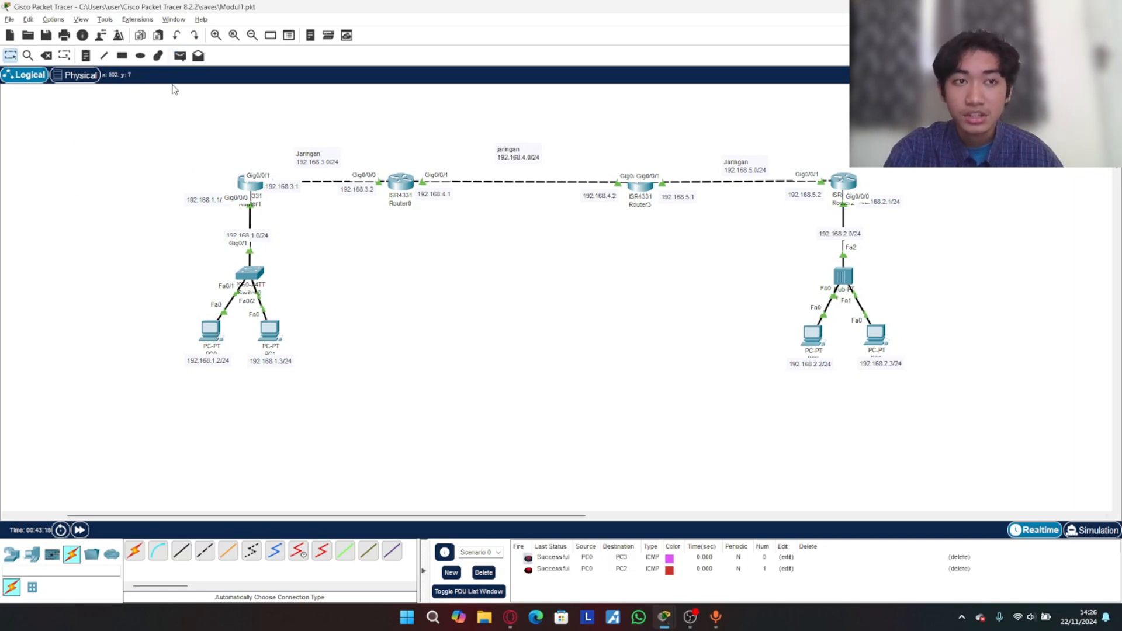
Send simple PDUs from PC1 to PC2 and from PC1 to PC3 to test connectivity
{"action": "left_click", "coordinate": [180, 56]}
{"action": "left_click", "coordinate": [271, 330]}
{"action": "left_click", "coordinate": [814, 336]}
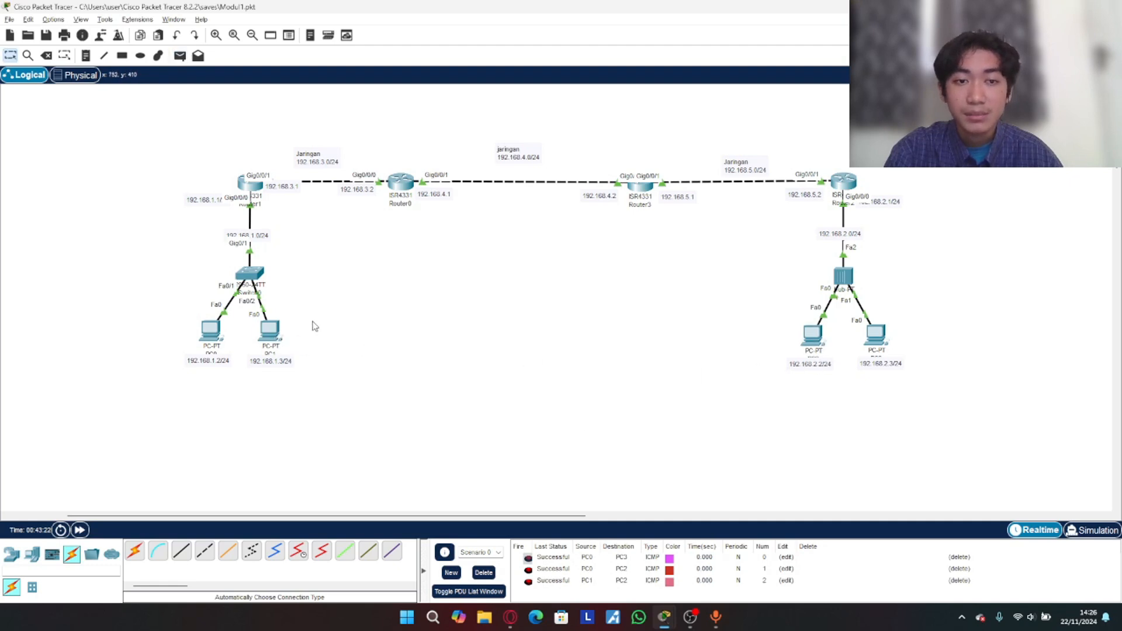
{"action": "left_click", "coordinate": [180, 56]}
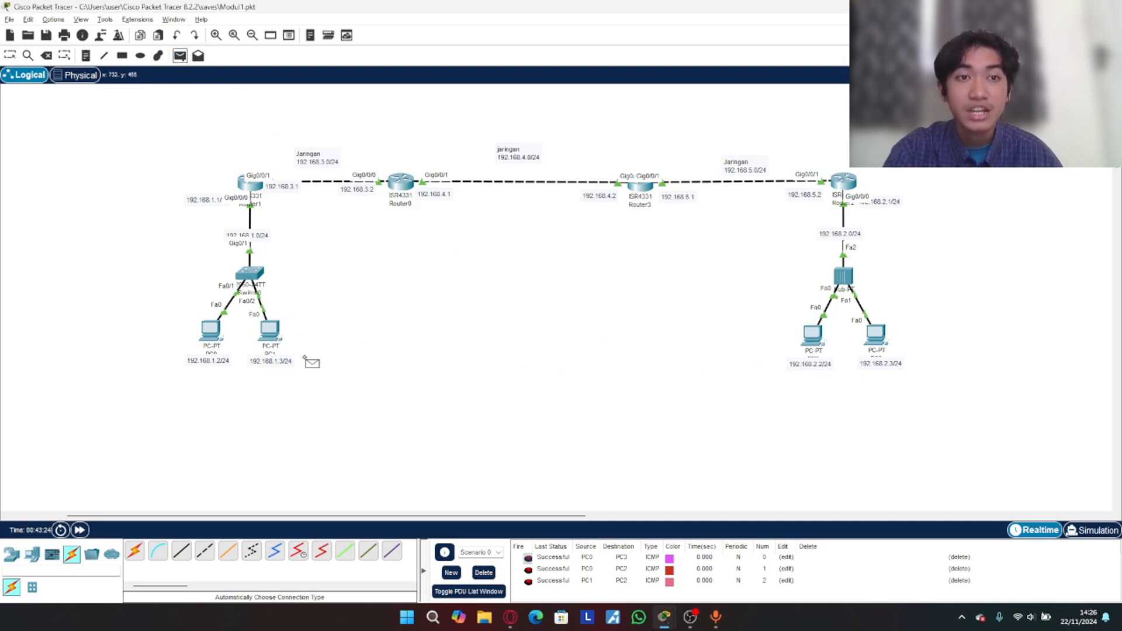
{"action": "left_click", "coordinate": [272, 332]}
{"action": "left_click", "coordinate": [878, 355]}
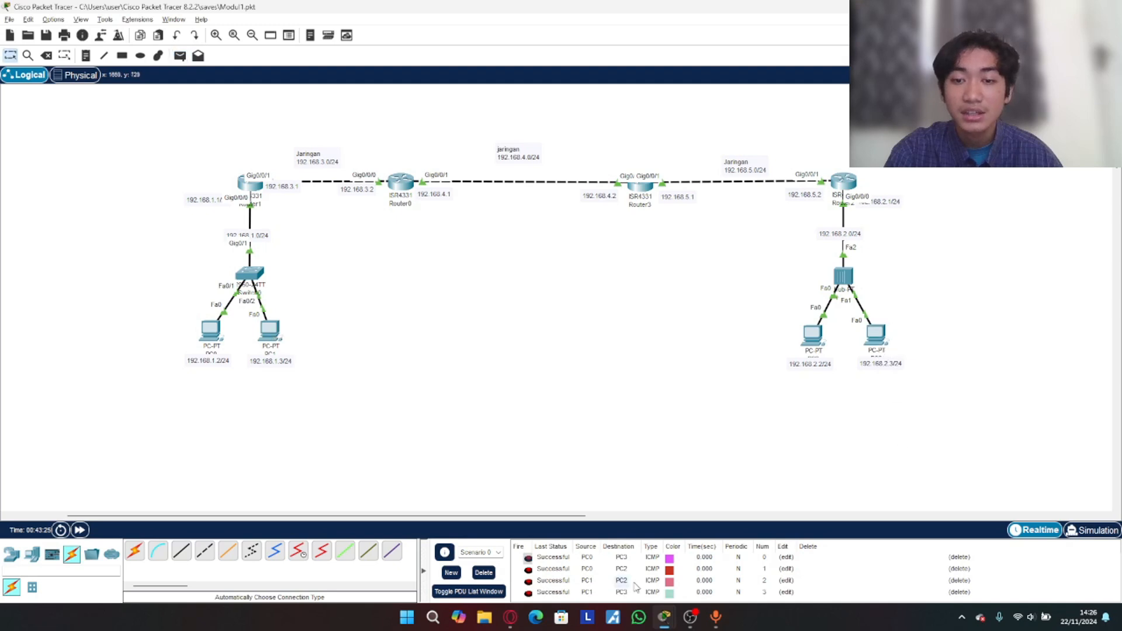